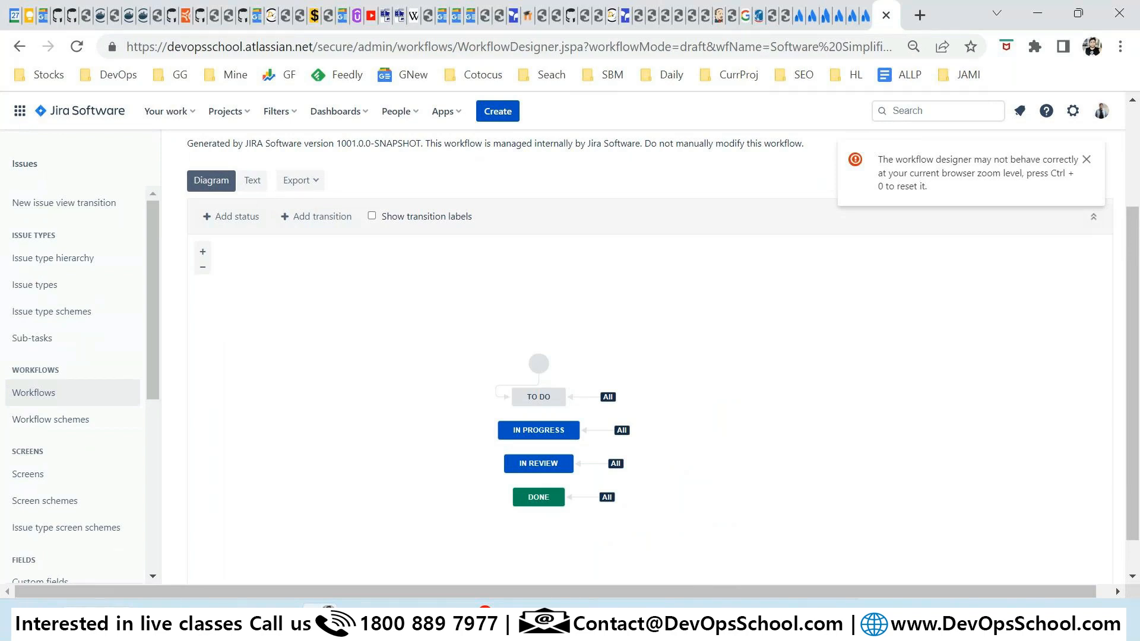
Launch Snipping Tool and capture a snip around the workflow diagram.
key(super)
text(s)
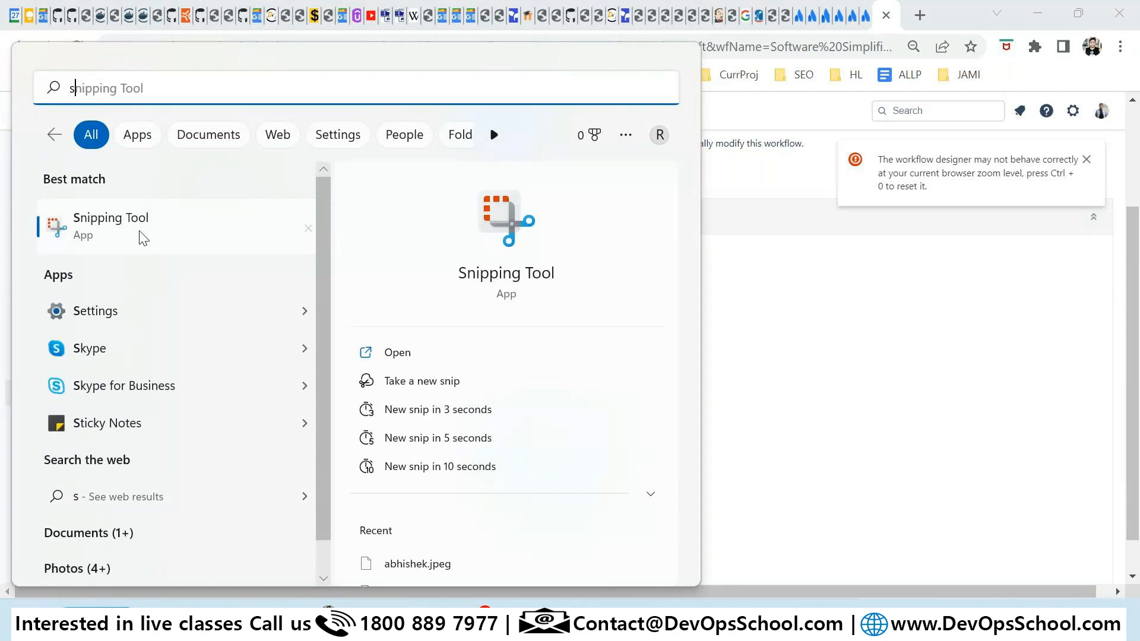
click(142, 237)
click(335, 197)
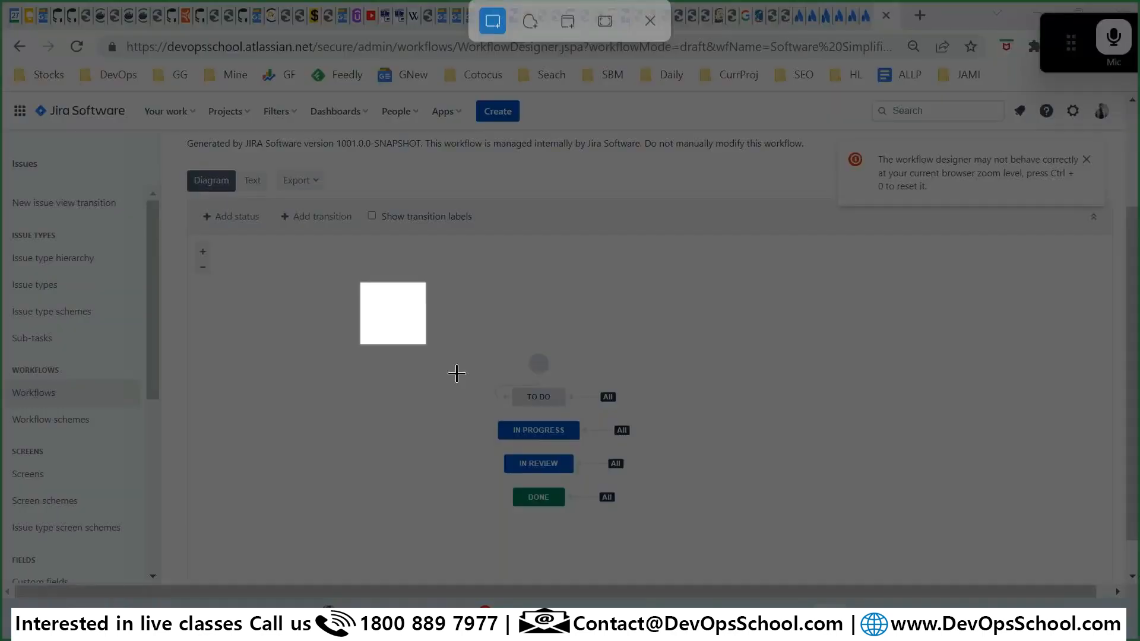
drag(456, 373, 866, 568)
Draw orange pen strokes left of TO DO, IN PROGRESS, IN REVIEW and DONE.
drag(456, 340, 422, 338)
drag(462, 370, 432, 367)
drag(479, 403, 432, 401)
drag(464, 307, 416, 301)
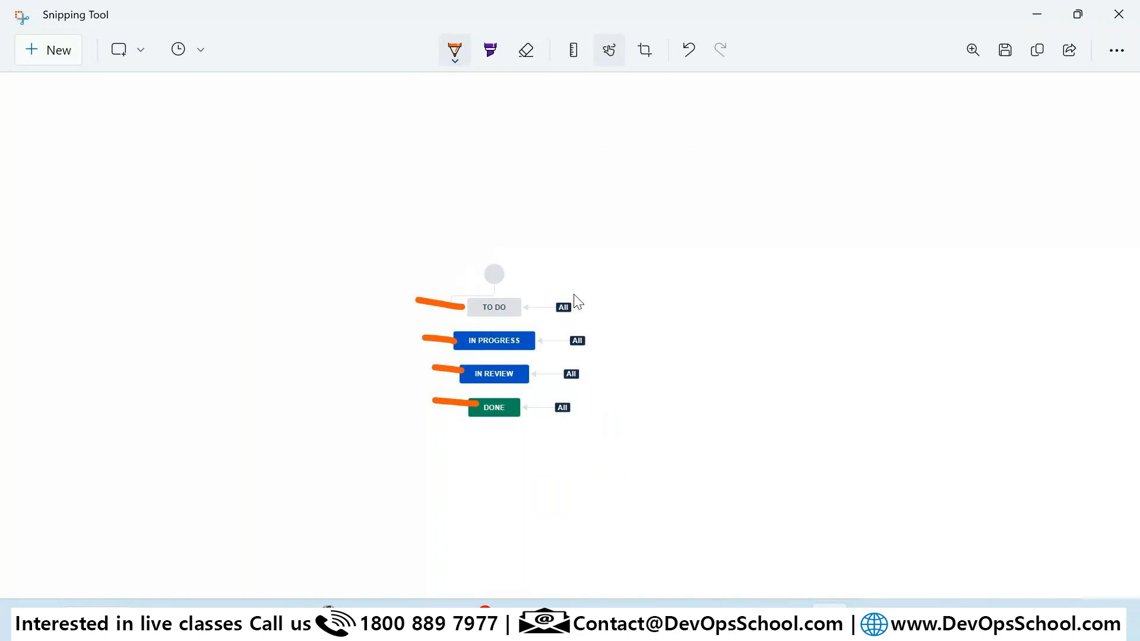
Mark up the All tags and draw connecting lines from TO DO toward IN PROGRESS.
mouse_move(552, 305)
mouse_down()
mouse_move(562, 318)
mouse_move(579, 274)
mouse_up()
drag(547, 338, 591, 338)
drag(538, 370, 576, 364)
drag(530, 405, 561, 408)
drag(578, 354, 549, 364)
mouse_move(475, 308)
mouse_down()
mouse_move(387, 332)
mouse_move(456, 340)
mouse_move(378, 360)
mouse_move(389, 412)
mouse_move(445, 420)
mouse_up()
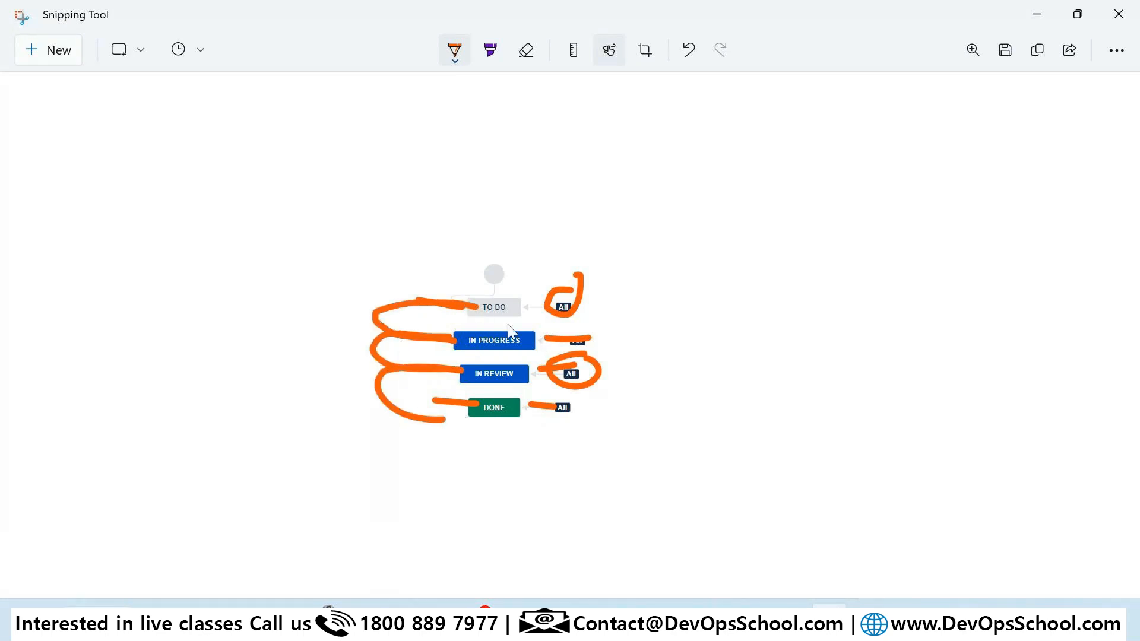
drag(546, 290, 533, 333)
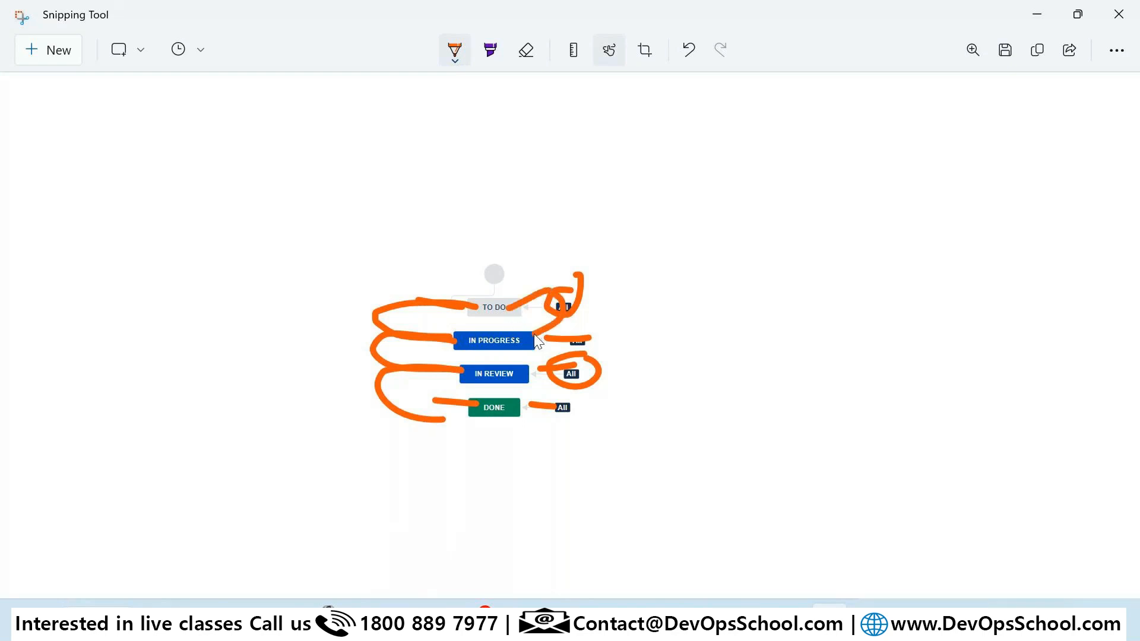
drag(587, 308, 646, 298)
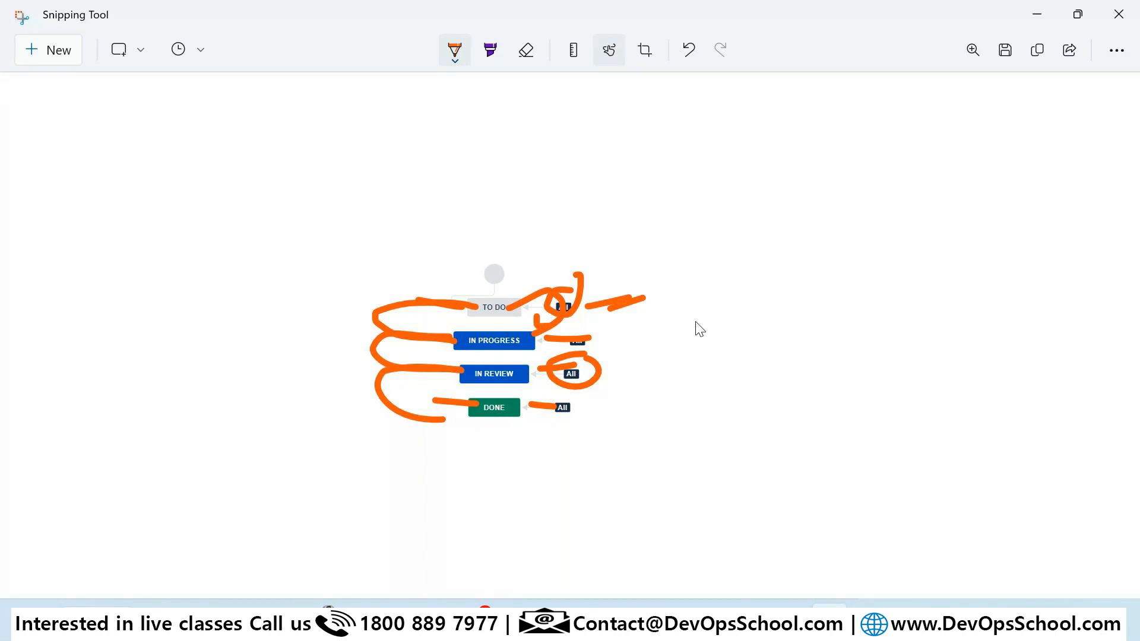
In Jira, raise the start node and TO DO, push DONE and IN REVIEW down, and shift IN PROGRESS right.
key(alt+Tab)
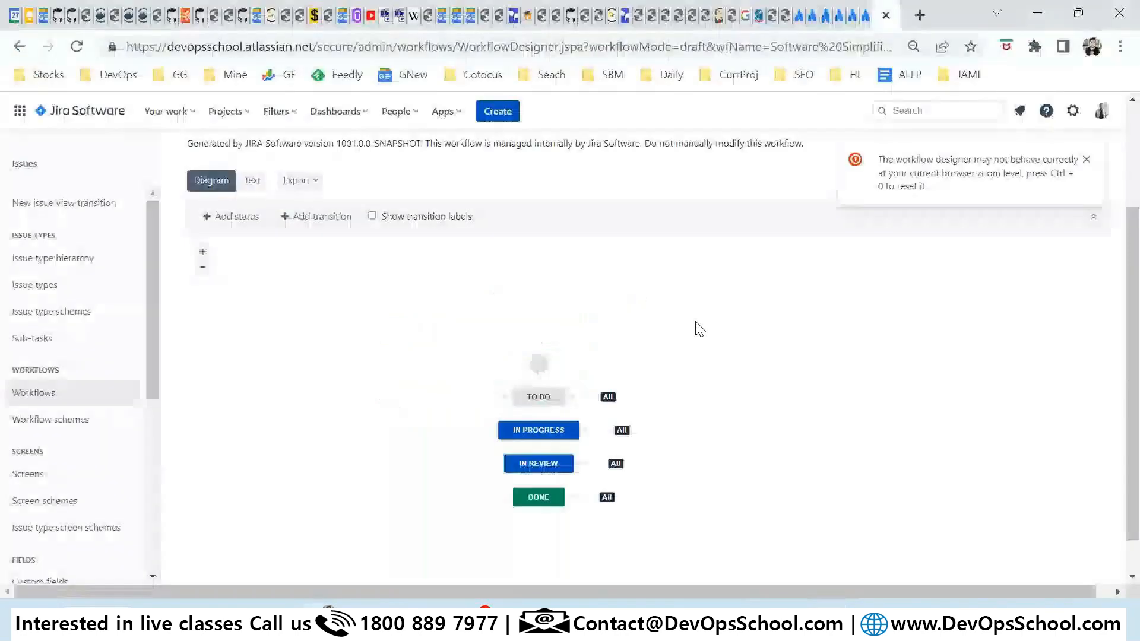
drag(538, 367, 512, 282)
drag(553, 396, 588, 330)
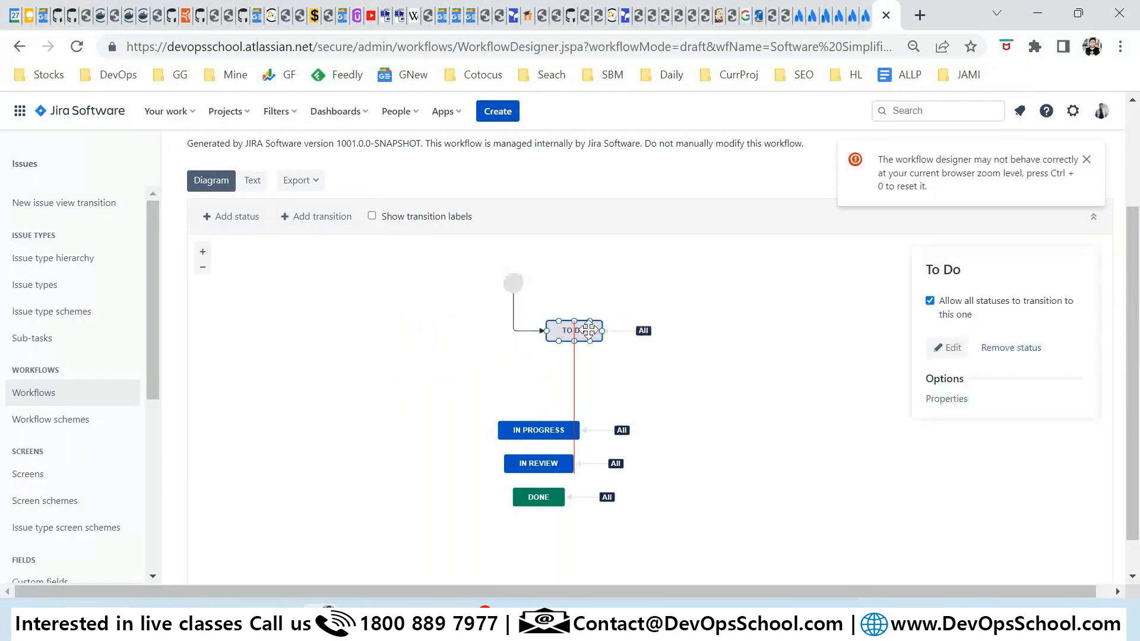
drag(537, 502, 546, 526)
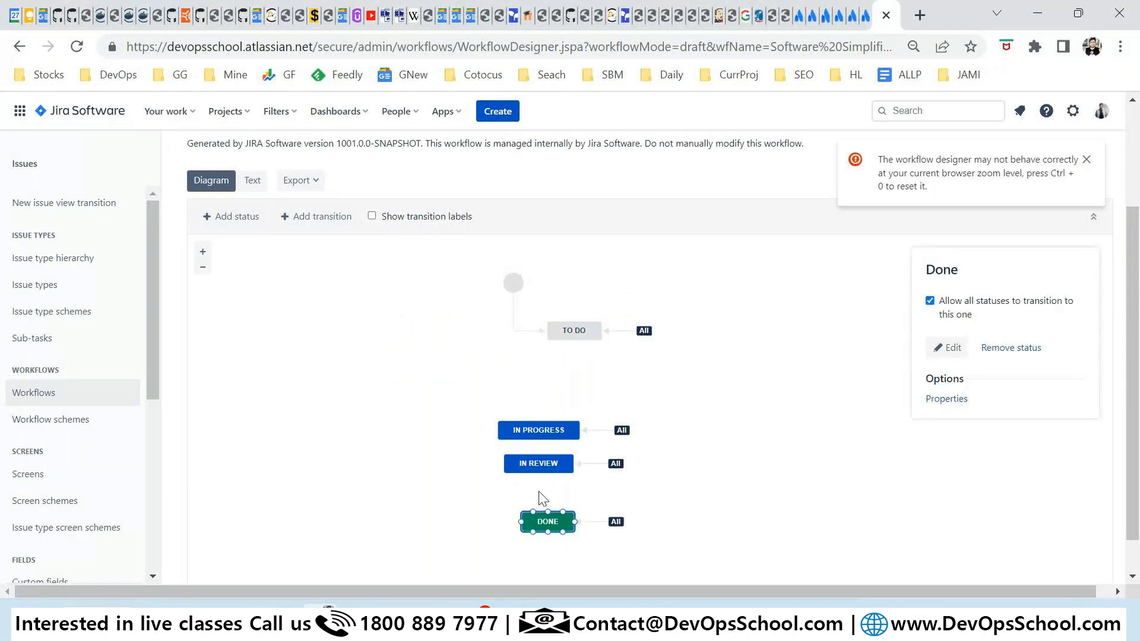
drag(530, 465, 548, 481)
double_click(538, 435)
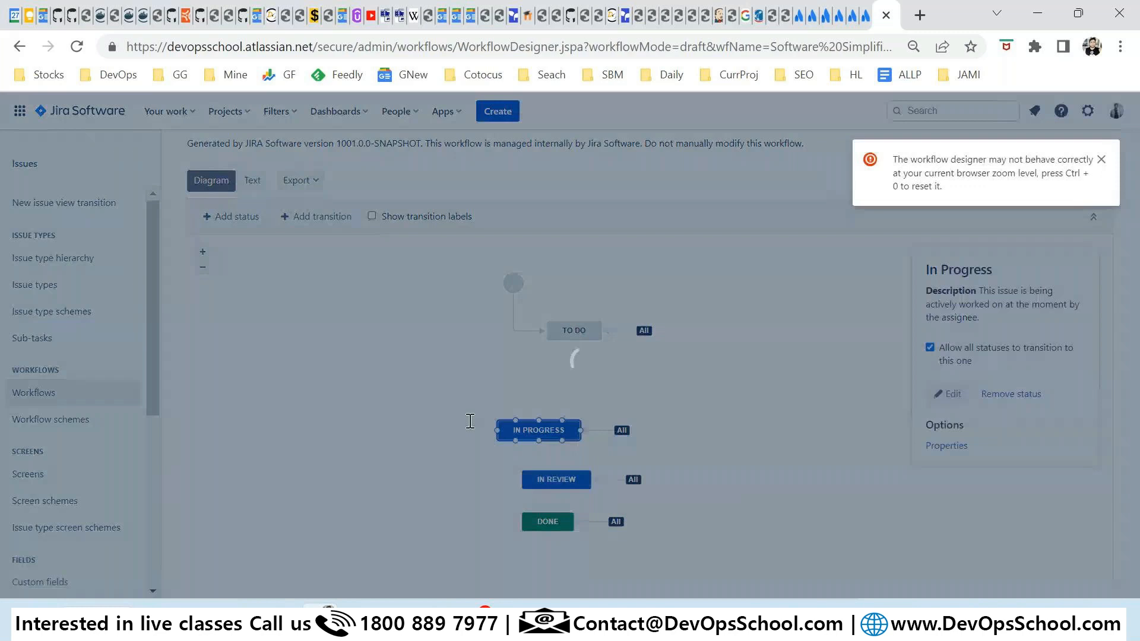
click(709, 533)
drag(552, 434, 605, 444)
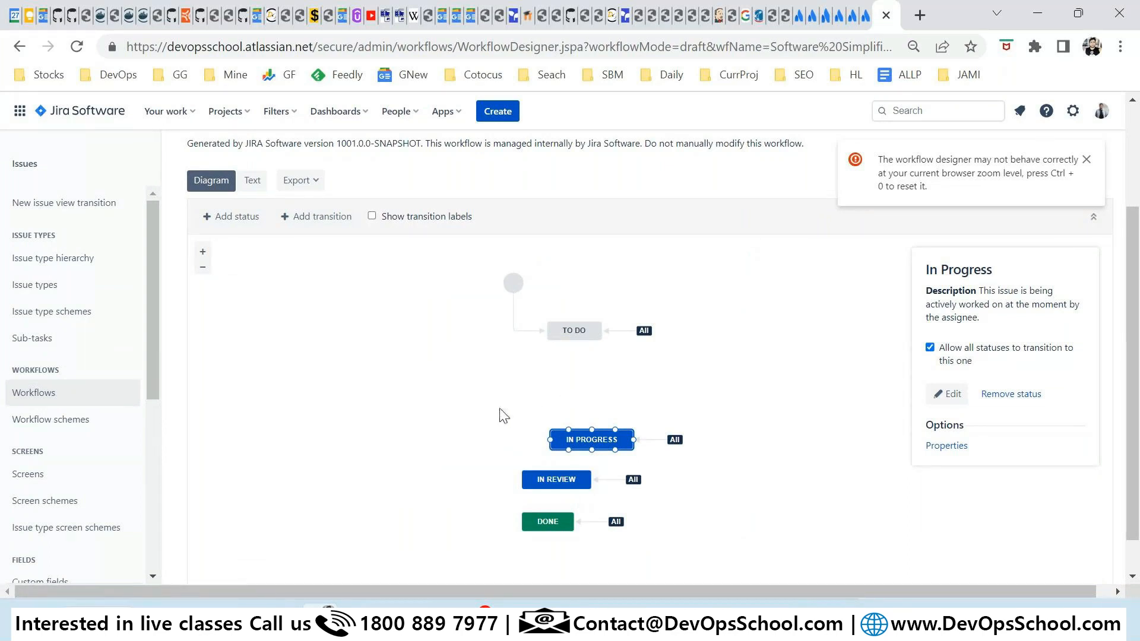
Create a brand-new status named onHOldX and drag its node just below TO DO.
click(228, 226)
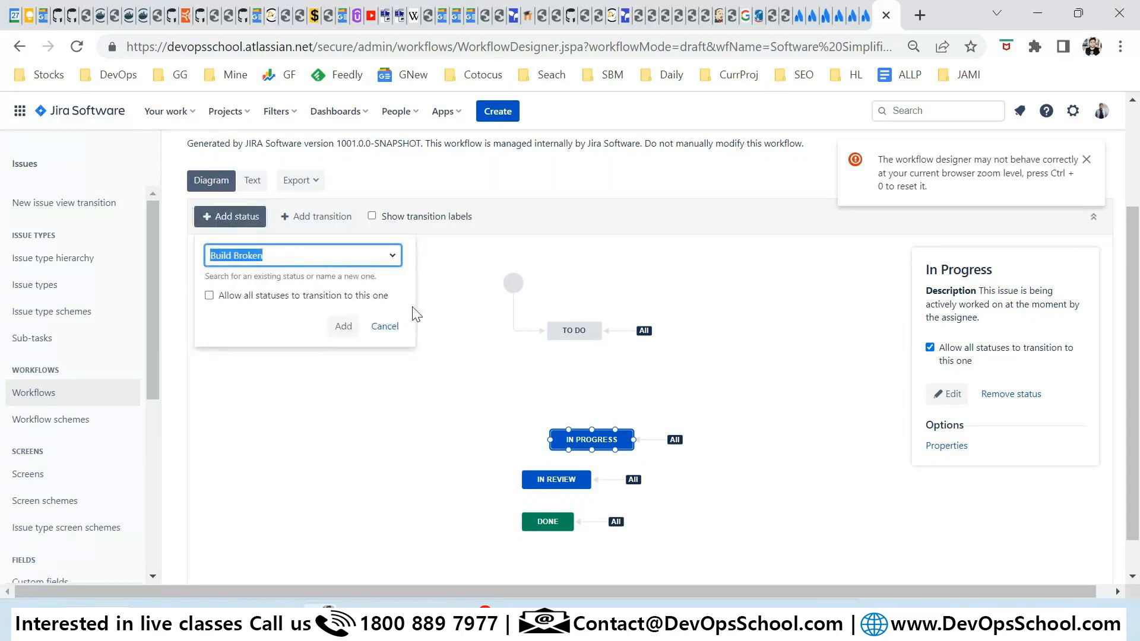
click(392, 256)
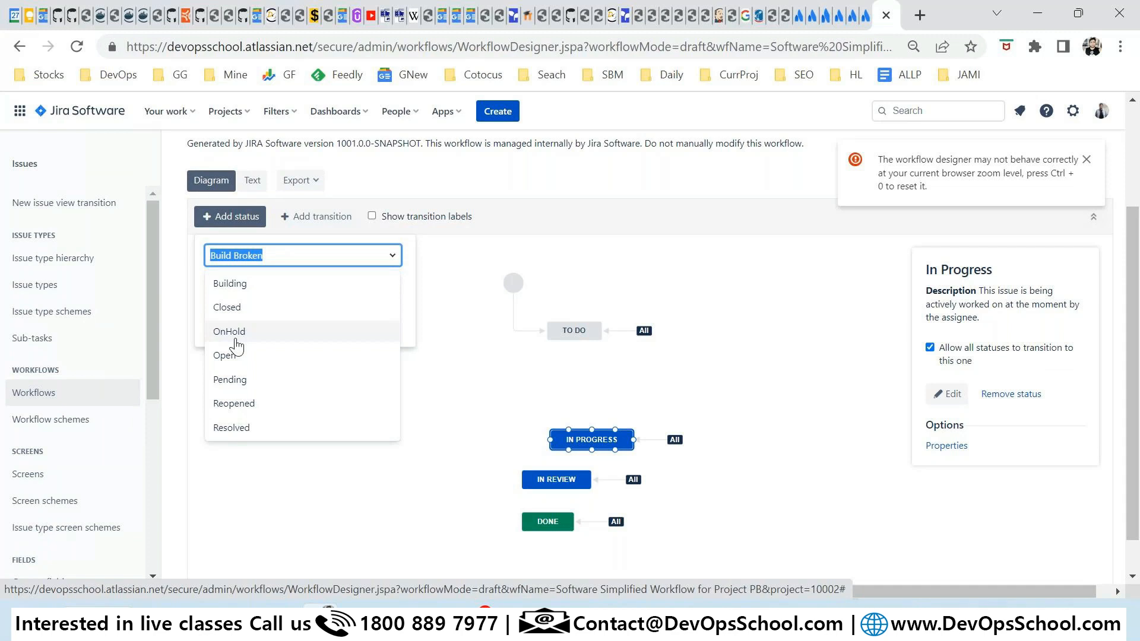
click(273, 255)
key(ctrl+a)
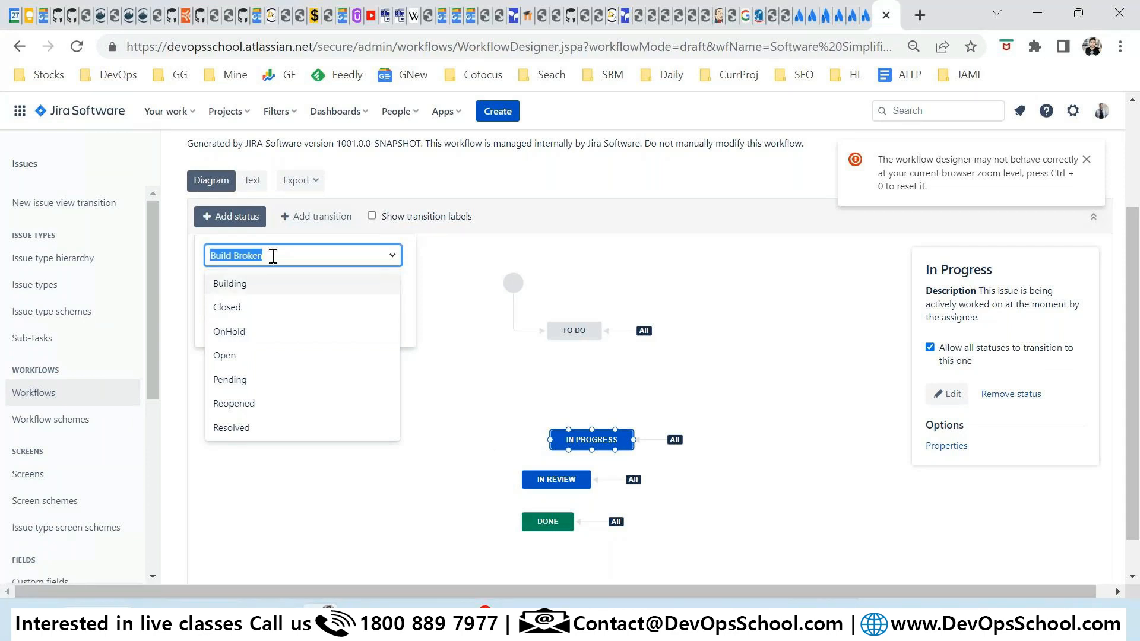
text(onHOldX)
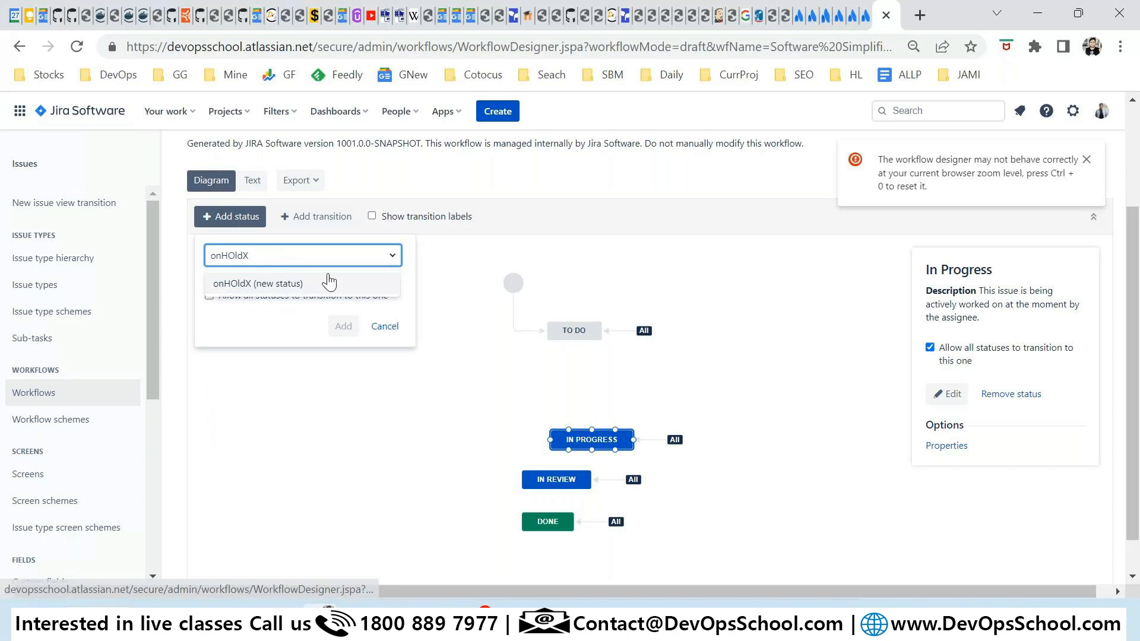
click(288, 287)
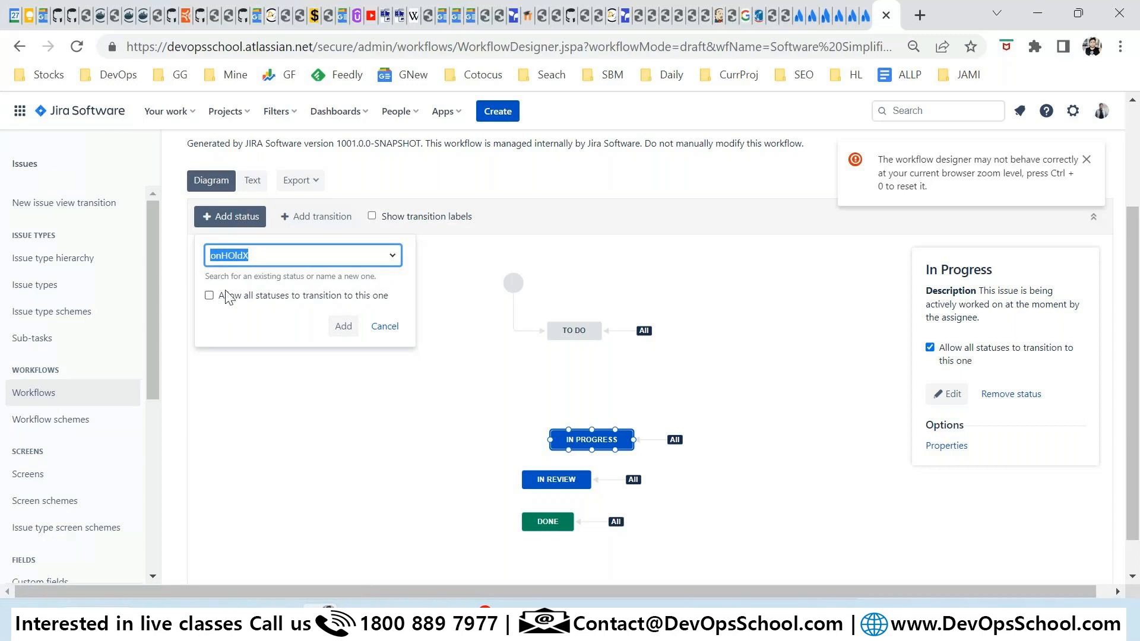
click(345, 326)
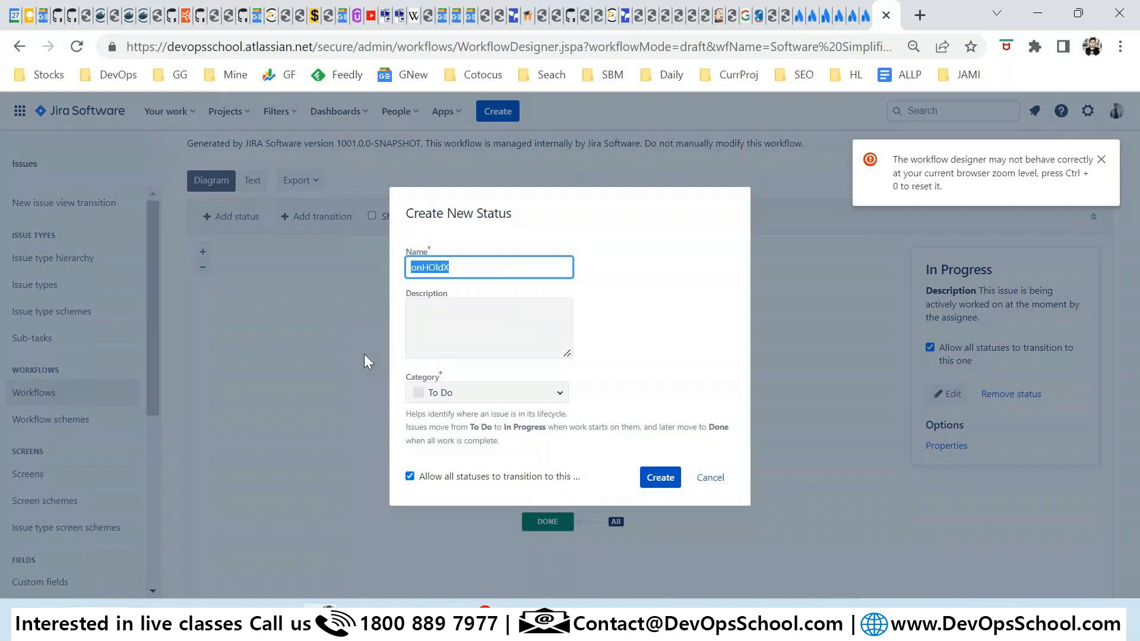
click(661, 482)
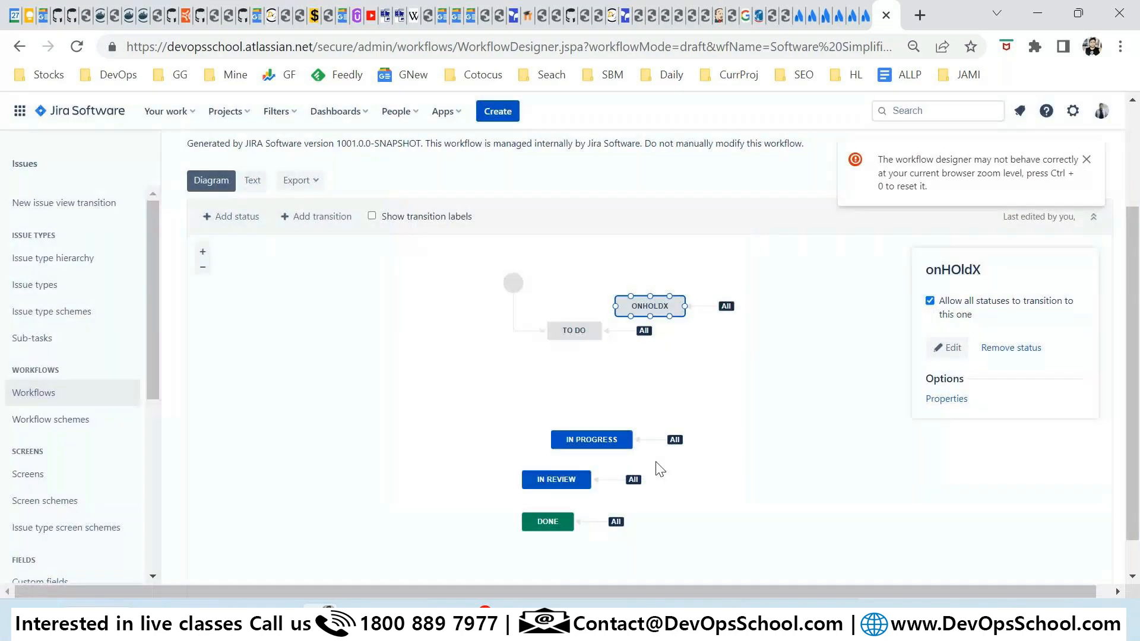
drag(646, 300, 565, 375)
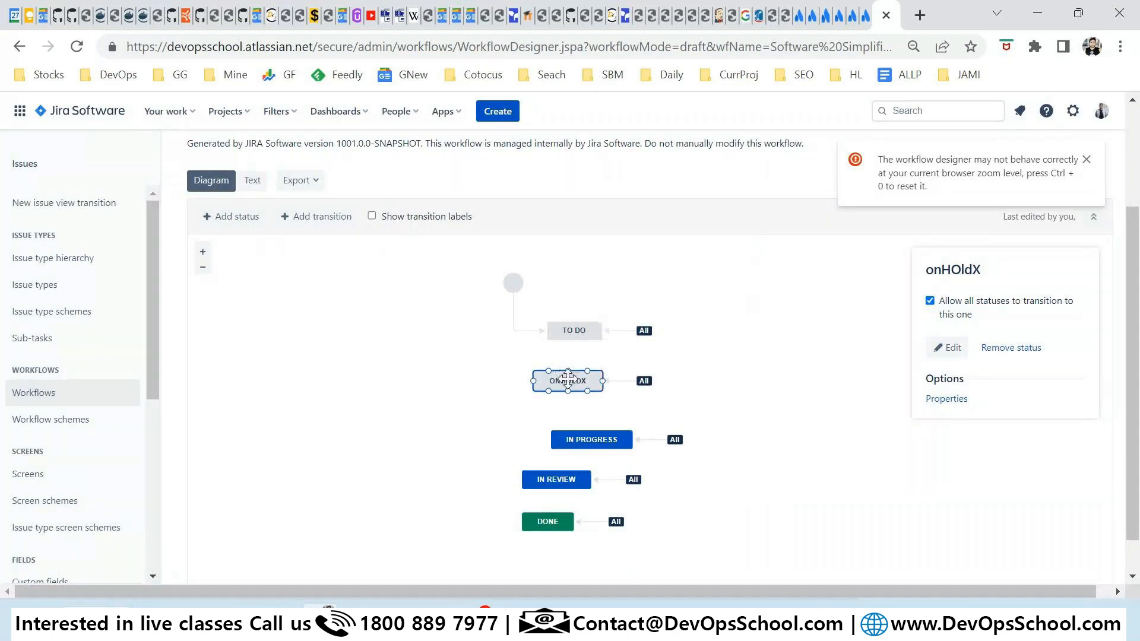
Dismiss the zoom warning, zoom out, and publish the draft workflow without a backup.
click(1086, 159)
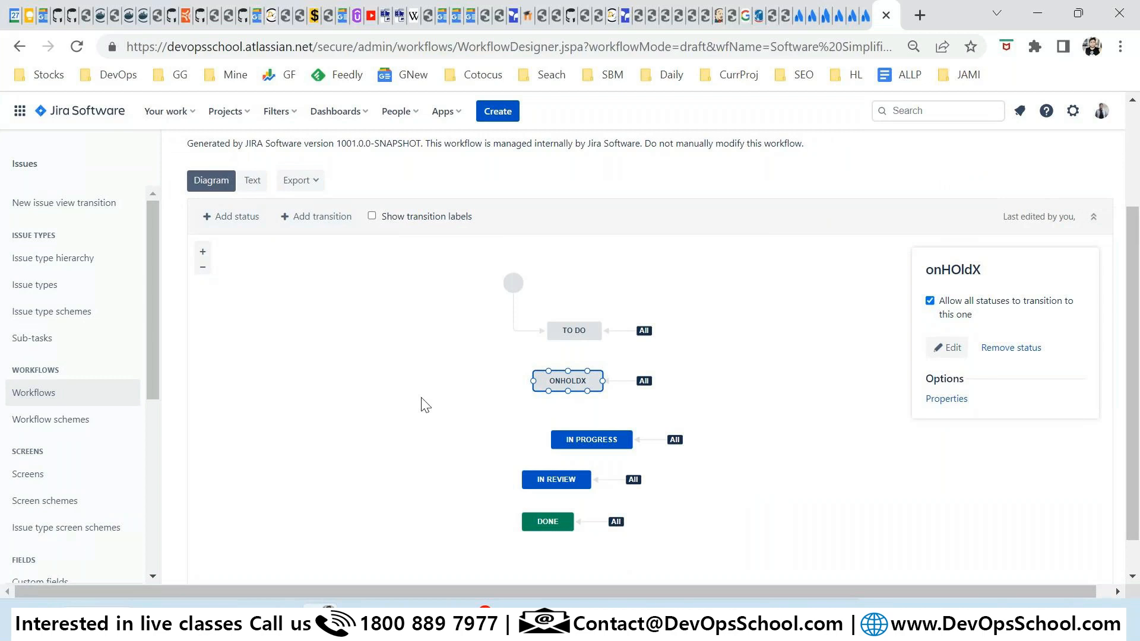
scroll(935, 502, up, 3)
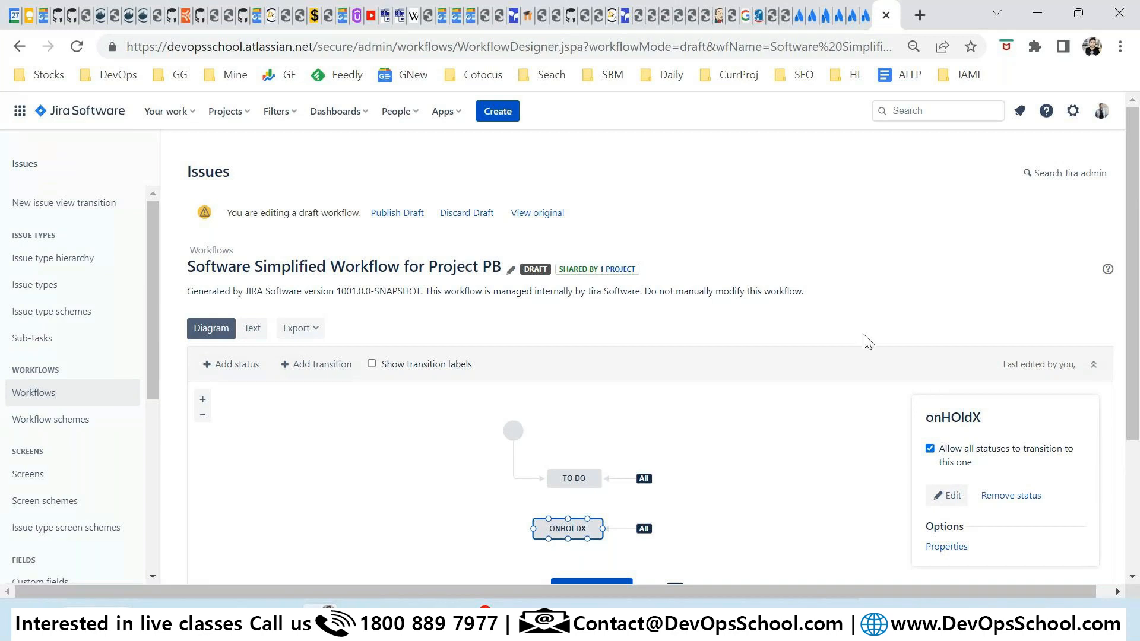
key(ctrl+minus)
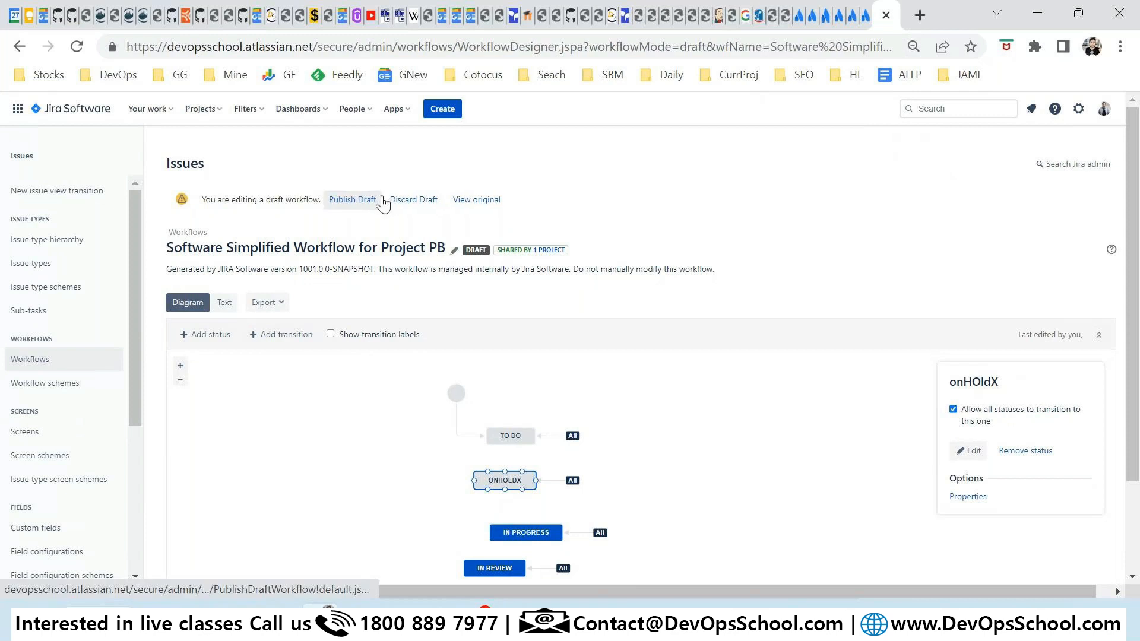
click(340, 205)
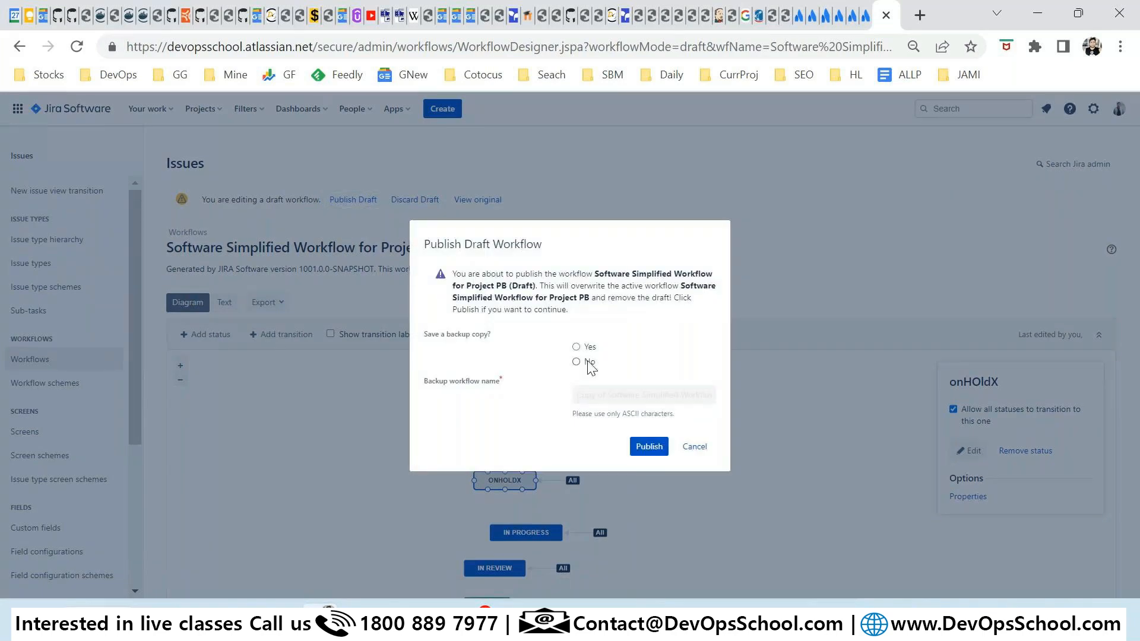
click(586, 360)
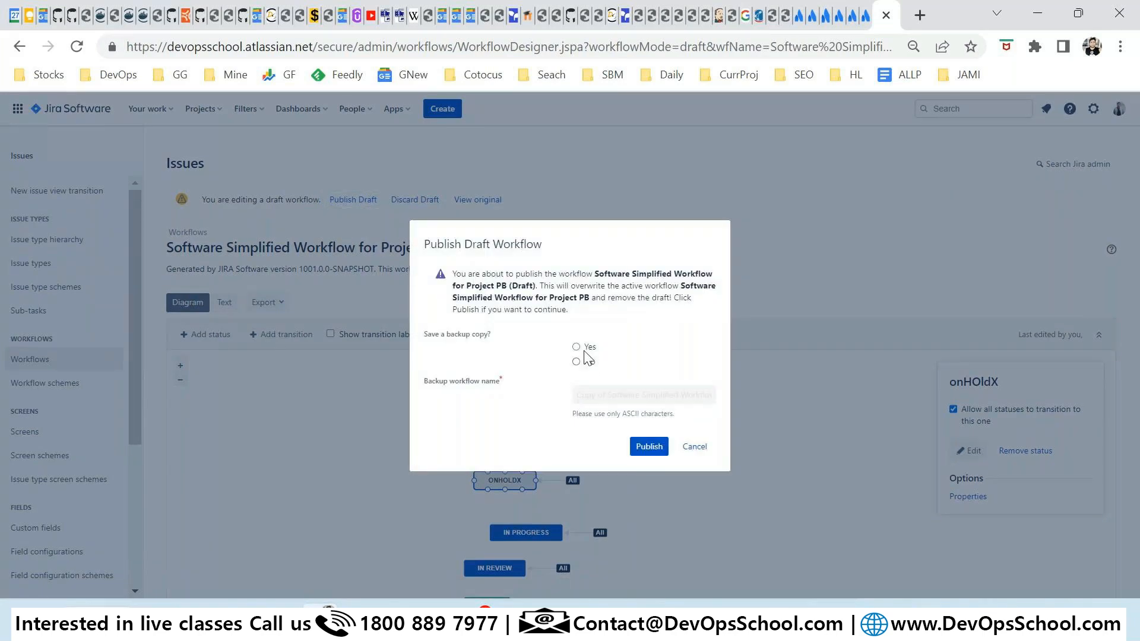
click(634, 447)
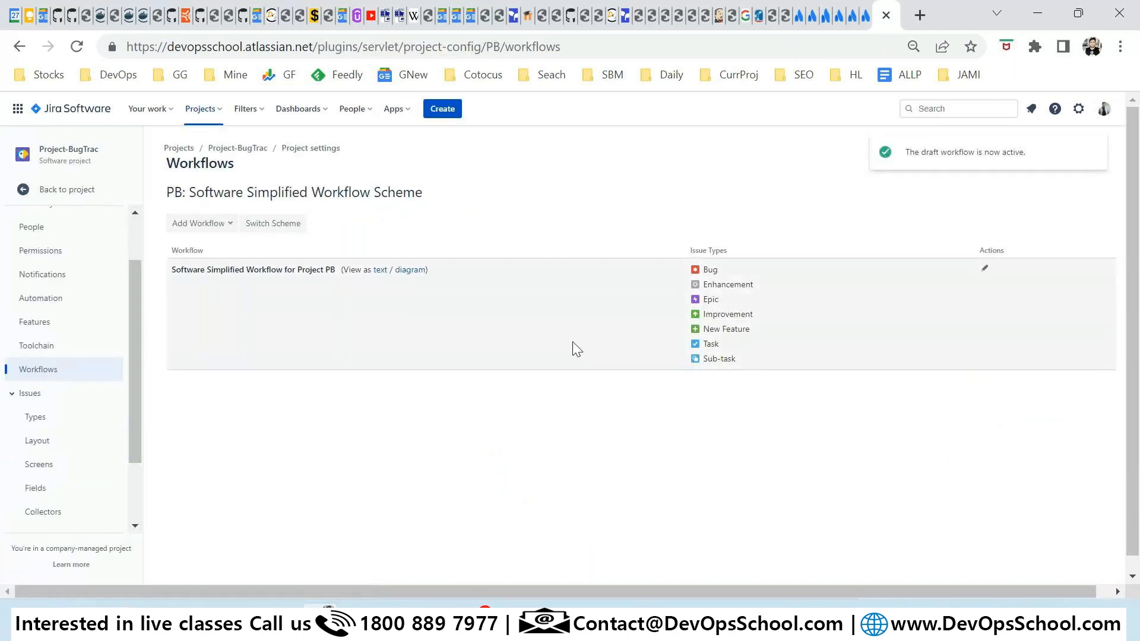
Start a new Enhancement issue with the summary 'Debug.school is not working'.
click(440, 111)
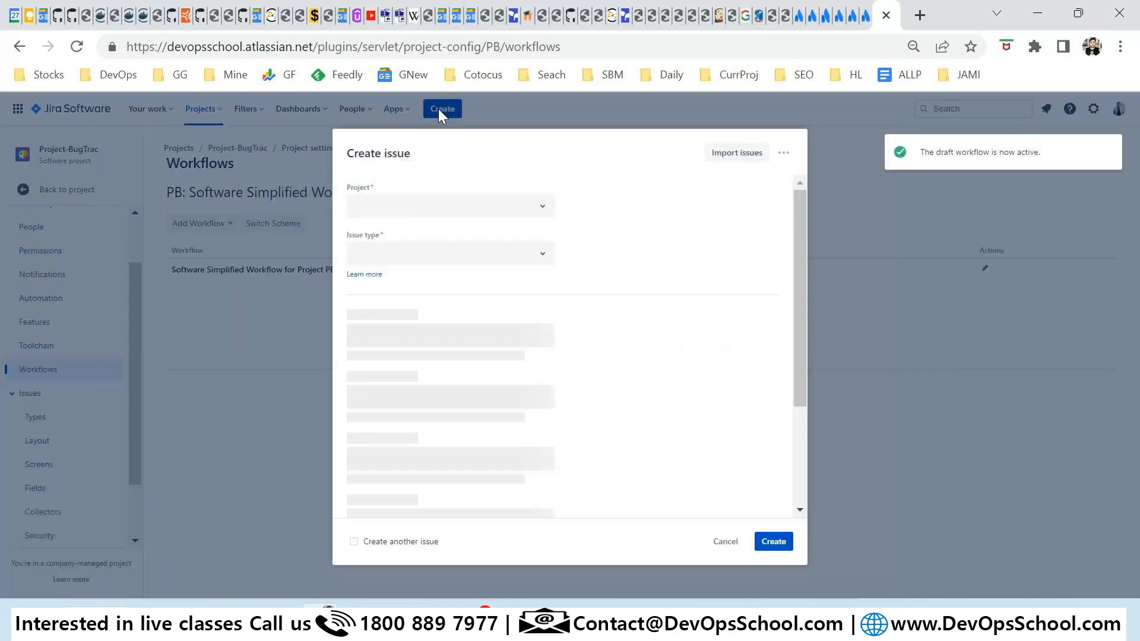
click(422, 255)
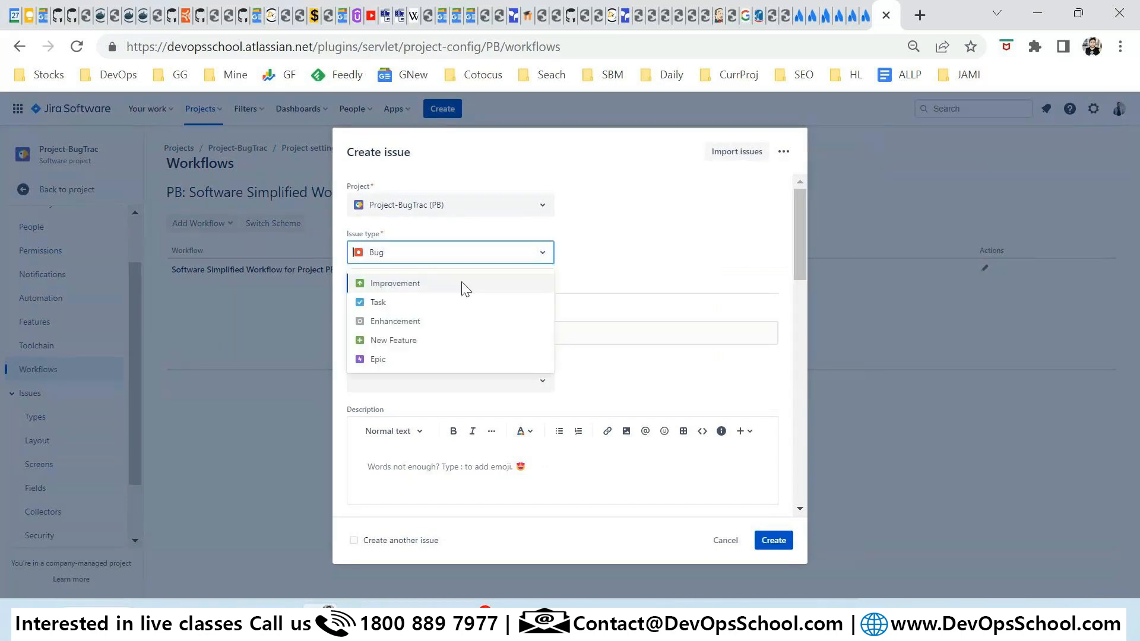
click(419, 321)
click(447, 333)
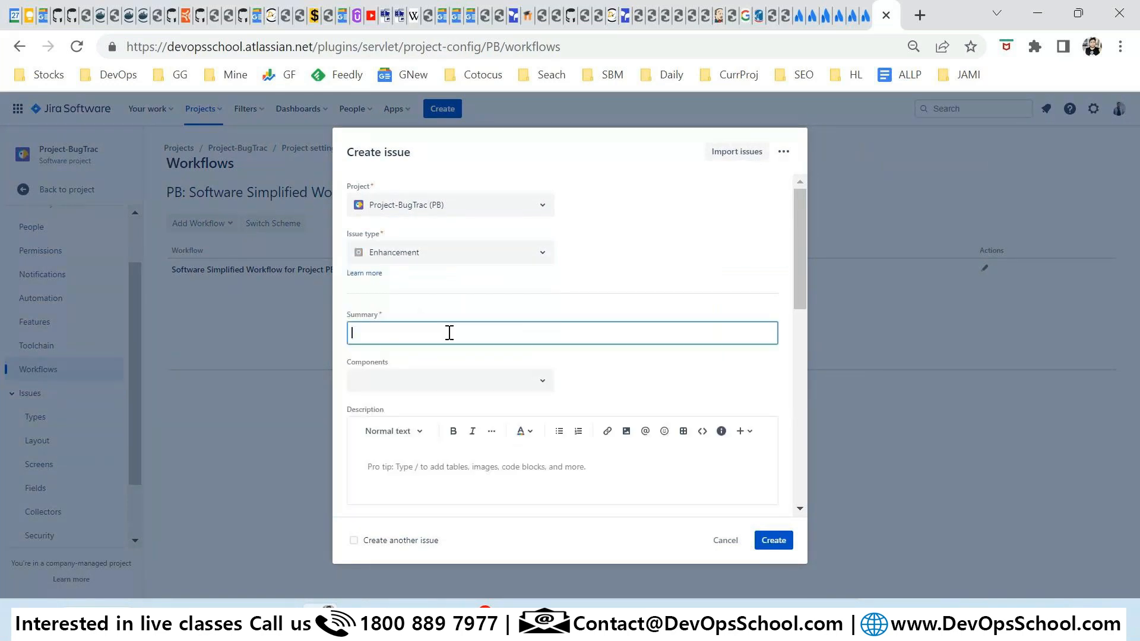
text(Debug.school. is)
key(BackSpace)
key(BackSpace)
key(BackSpace)
key(BackSpace)
text(o)
key(BackSpace)
text(is not working)
key(ctrl+a)
Assign the CHat component and paste the summary into the description.
click(537, 380)
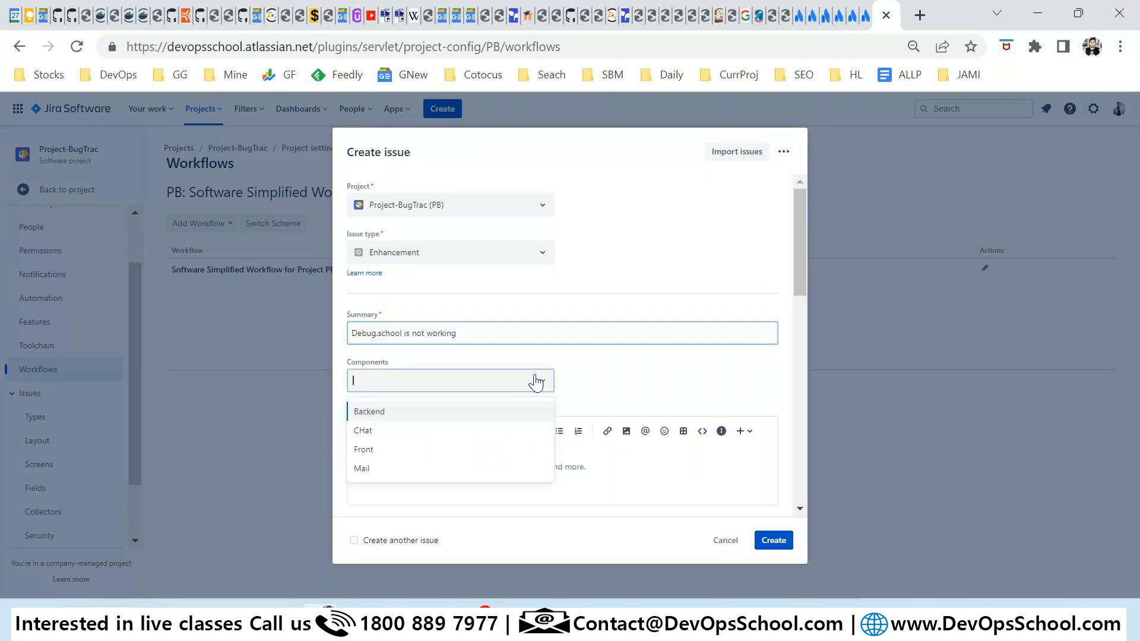
click(386, 430)
scroll(466, 411, down, 3)
click(437, 290)
key(ctrl+v)
key(ctrl+v)
key(ctrl+v)
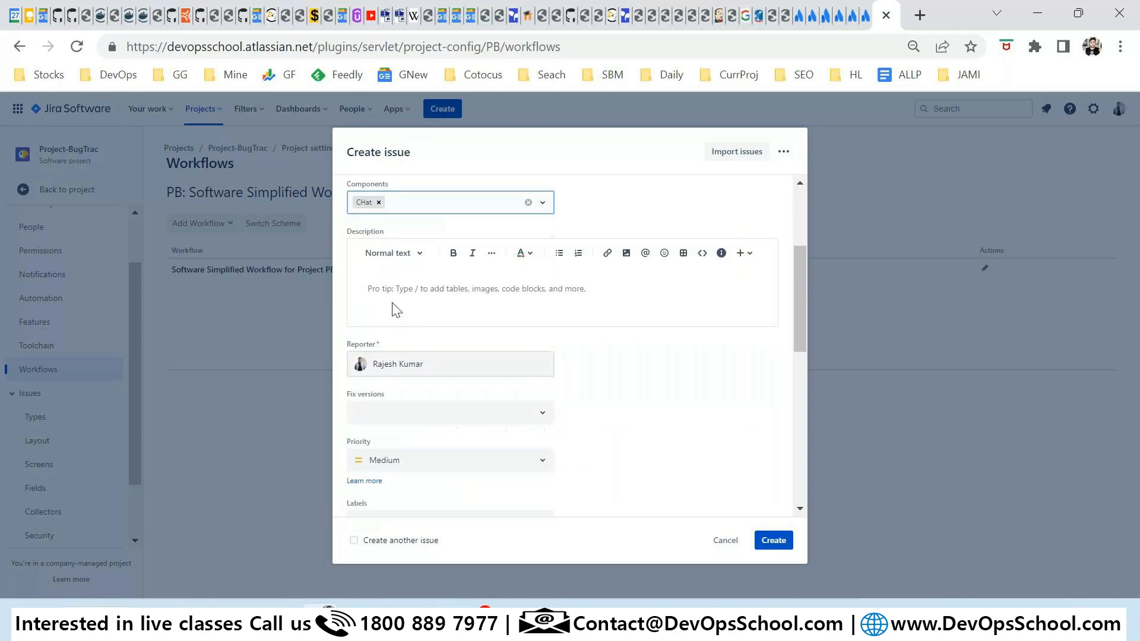
scroll(656, 412, down, 3)
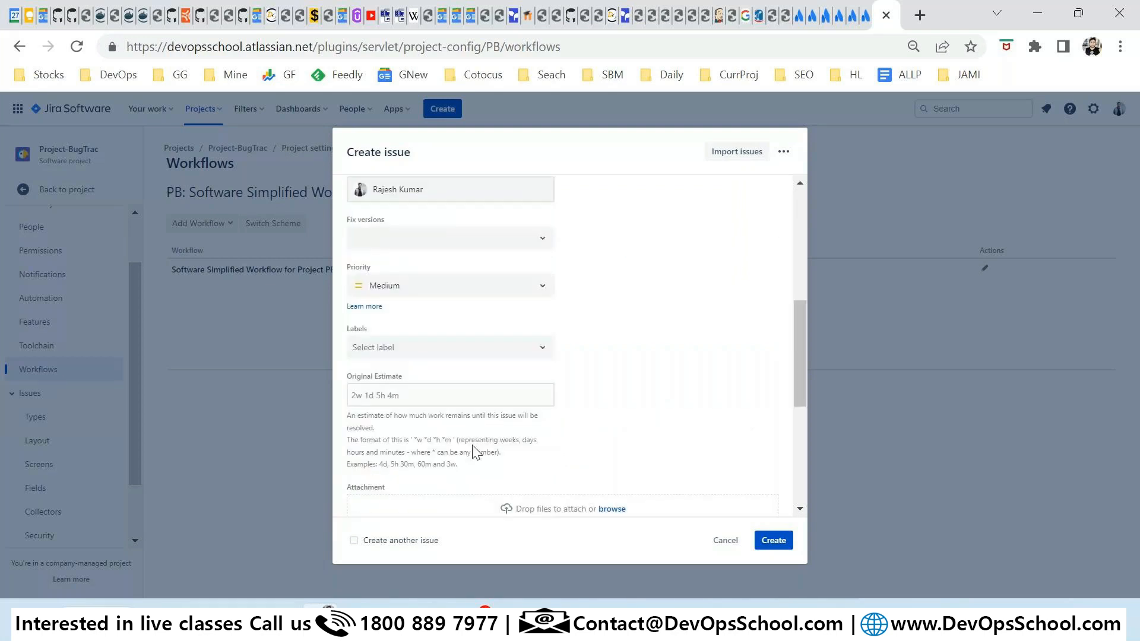
scroll(496, 445, up, 2)
scroll(496, 446, down, 4)
Set City to Chennai and create the issue.
click(778, 542)
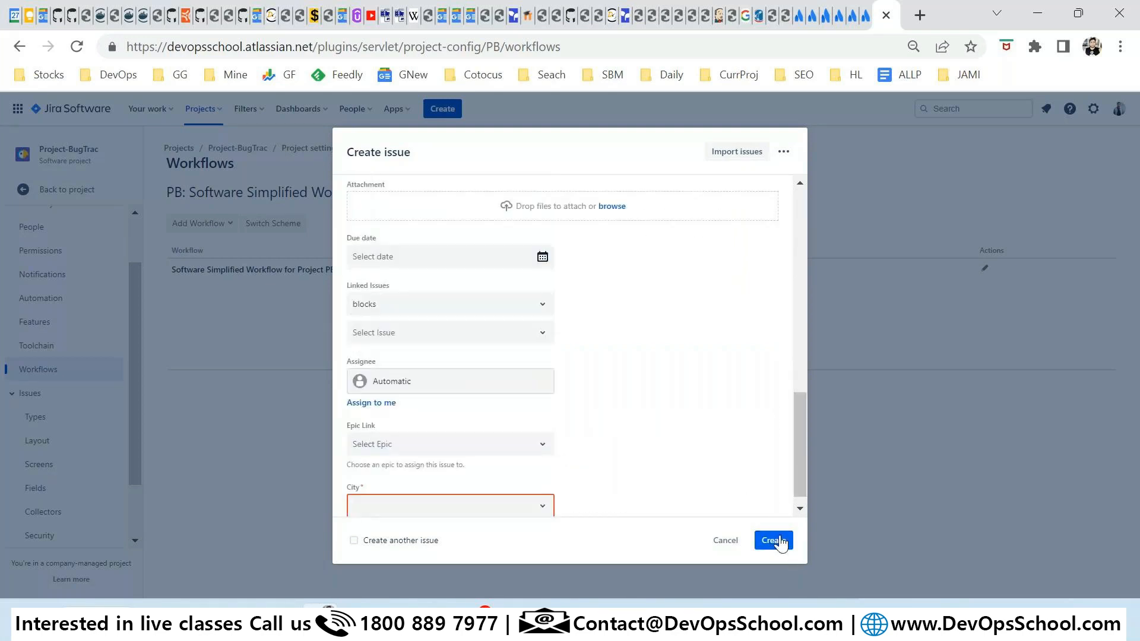
click(398, 491)
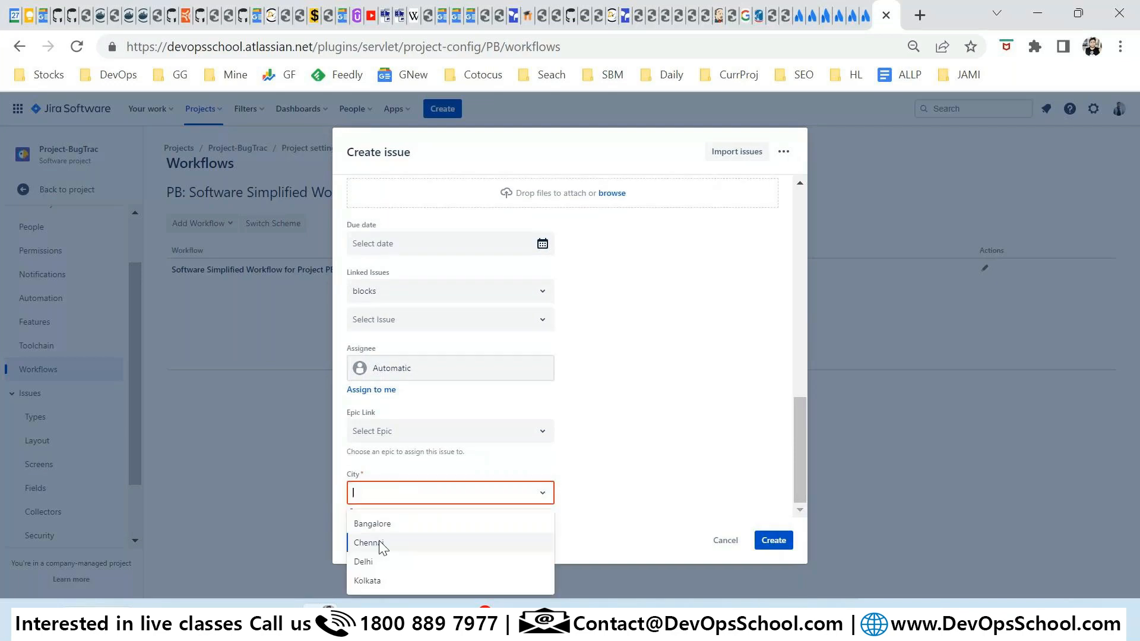
click(379, 540)
click(774, 539)
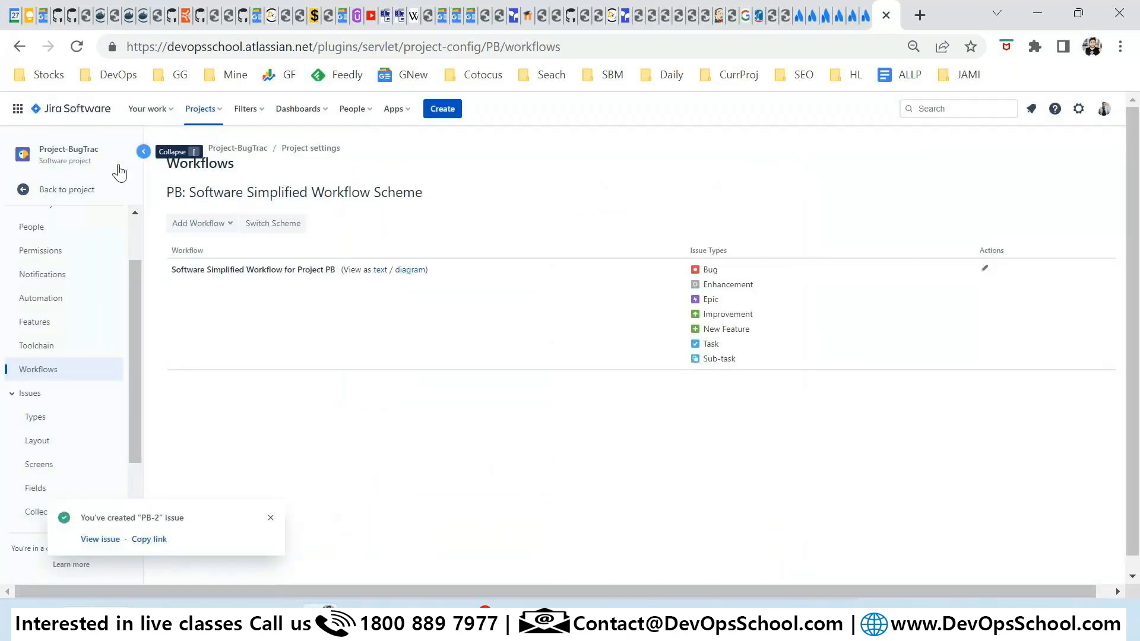
Return to the project's issue list and open PB-2, 'Debug.school is not working'.
click(65, 187)
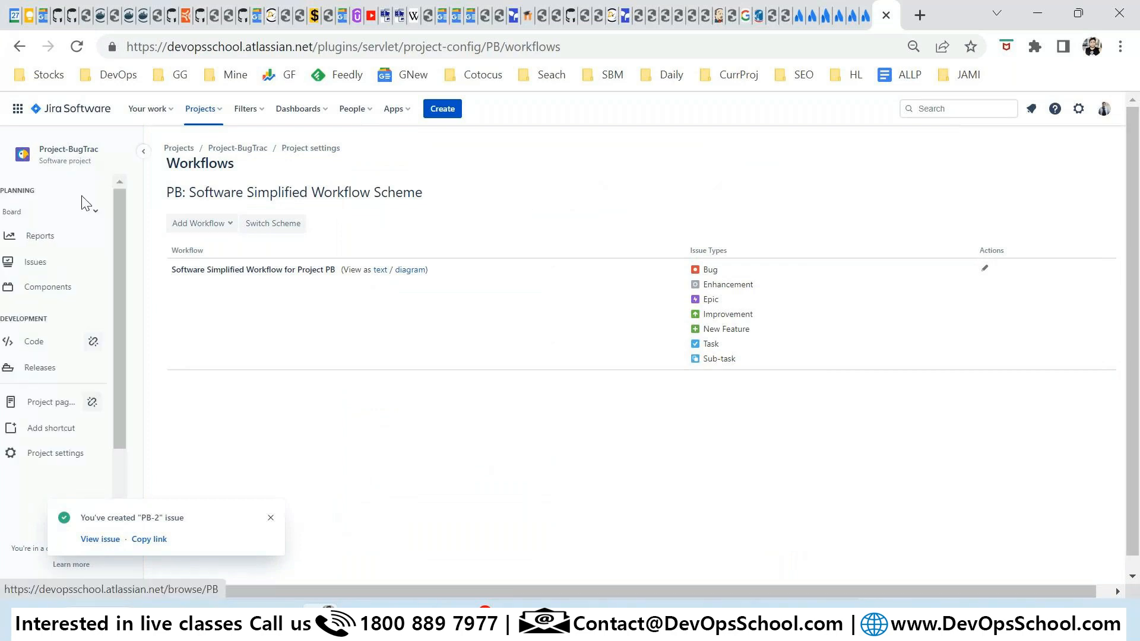
click(52, 261)
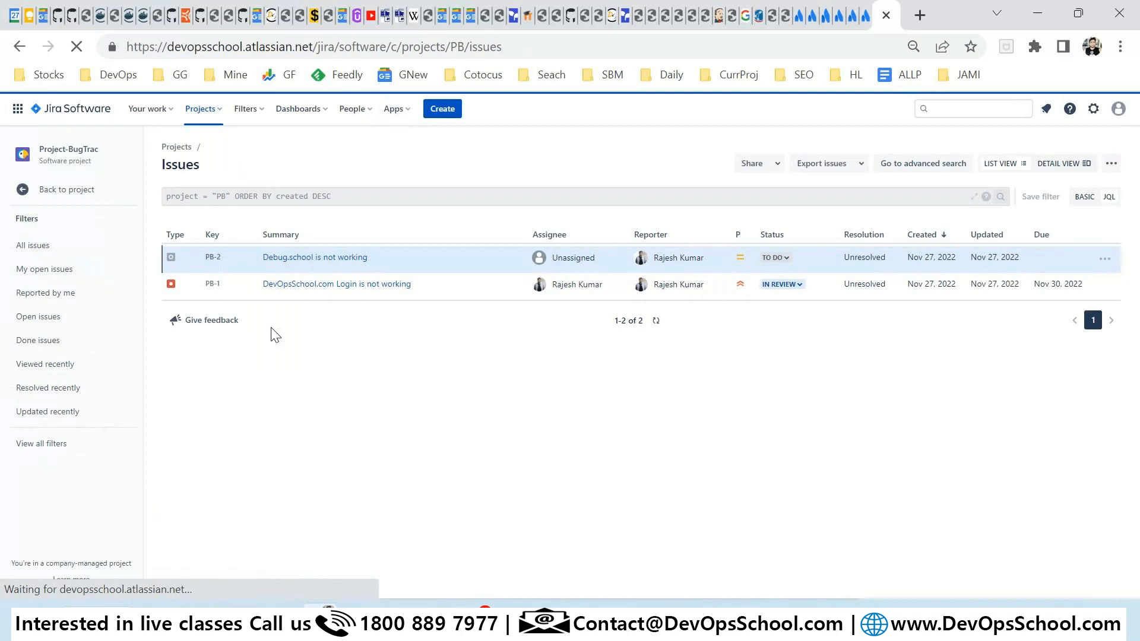
click(271, 257)
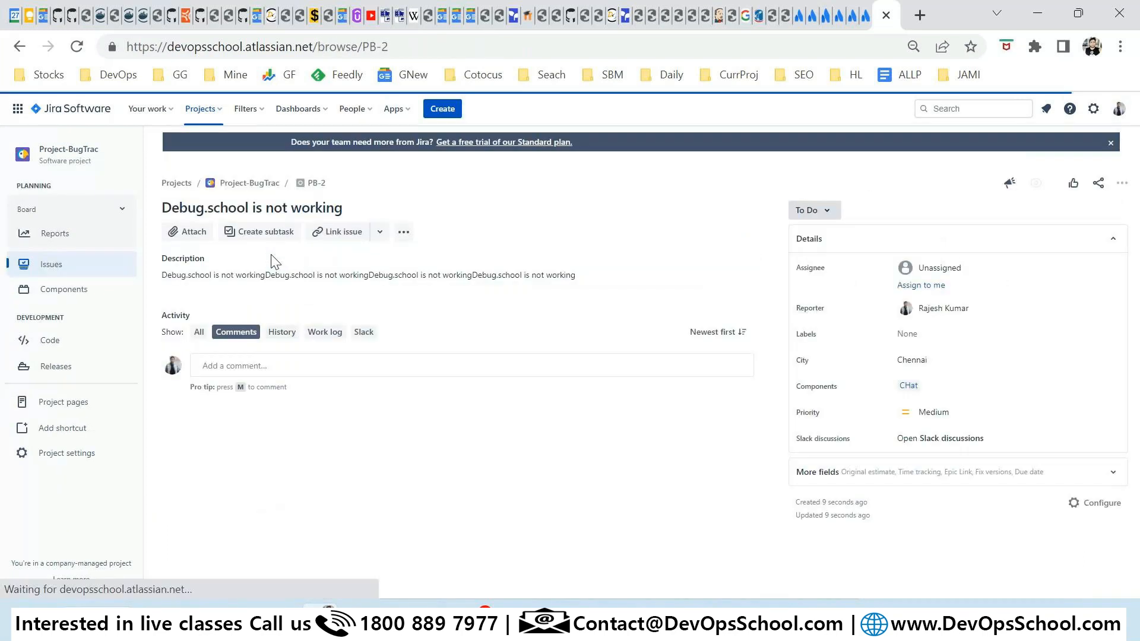
View the workflow PB-2 follows from its status menu, then close it.
click(827, 217)
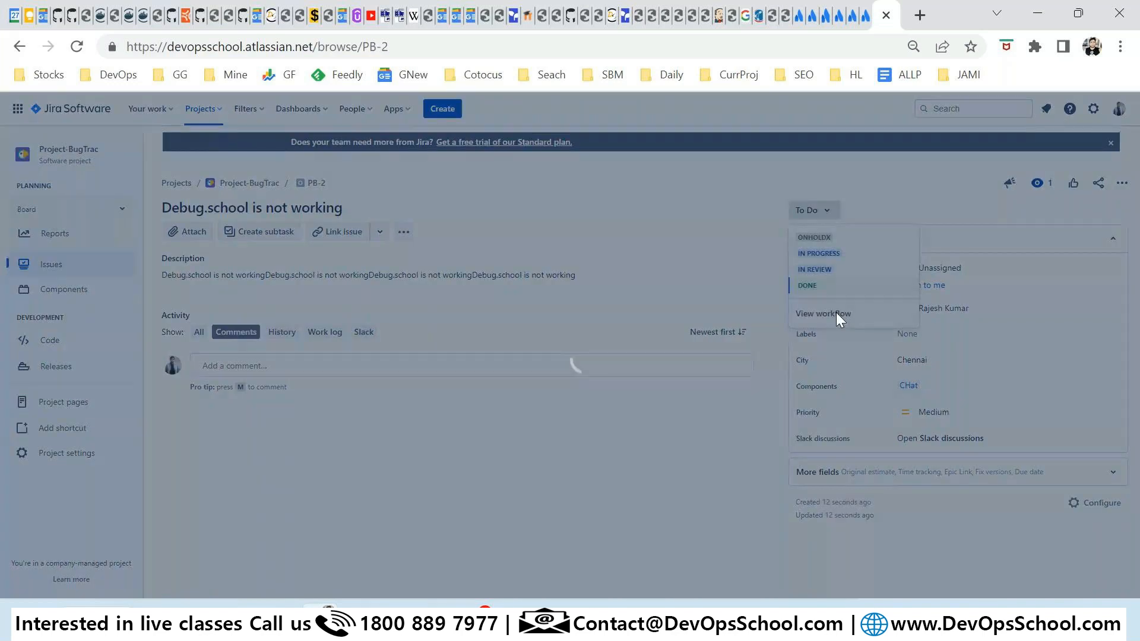
click(836, 312)
mouse_move(514, 330)
mouse_down()
mouse_move(552, 330)
mouse_move(500, 328)
mouse_up()
click(1046, 517)
Change PB-2's status from onHOldX to To Do.
click(813, 212)
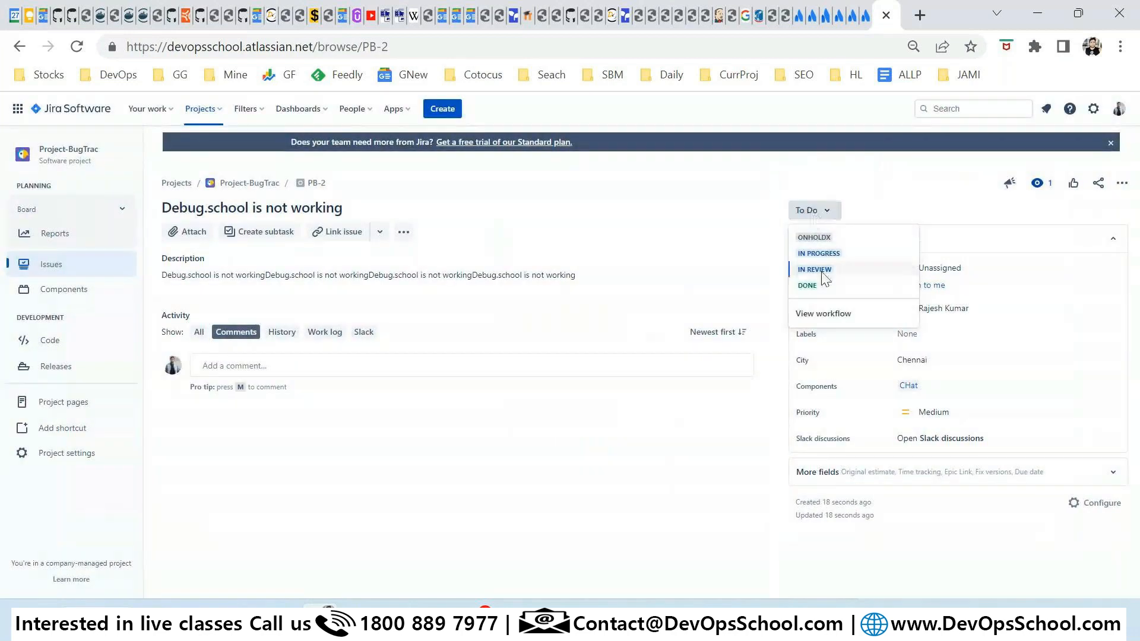
click(814, 237)
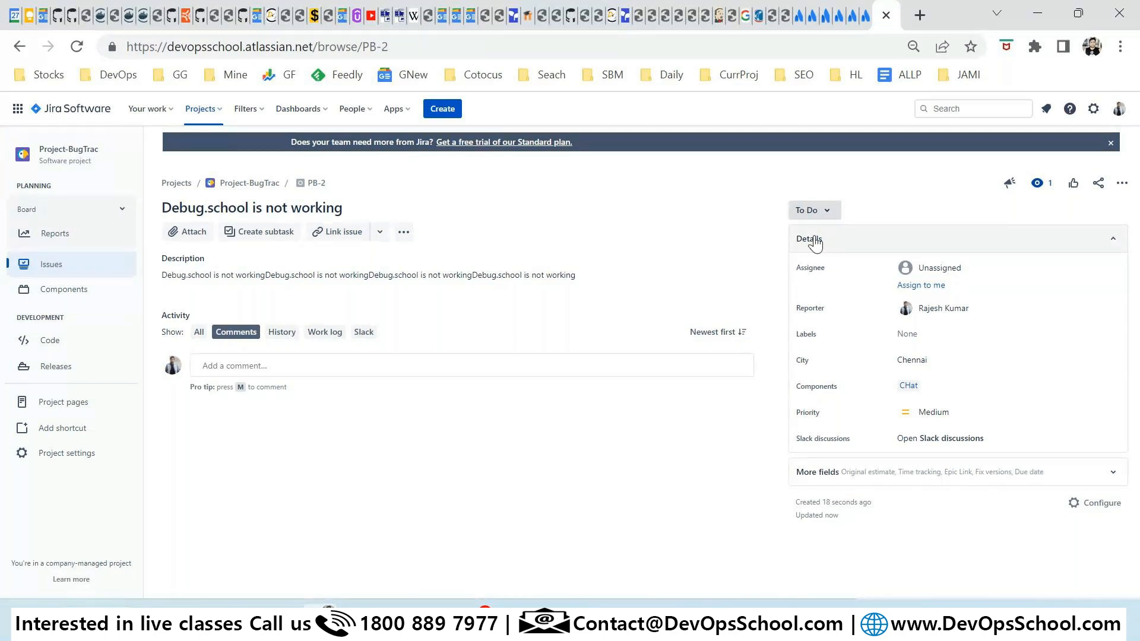
click(814, 211)
From Project settings > Workflows, edit the Software Simplified Workflow for Project PB as a draft.
click(513, 348)
click(53, 455)
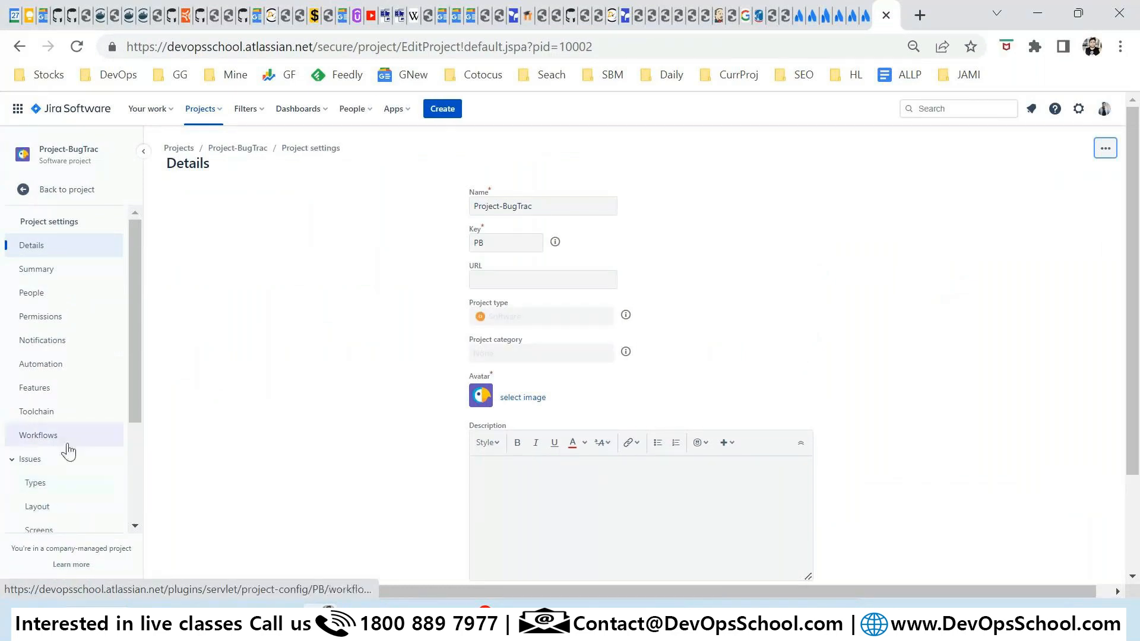
click(48, 437)
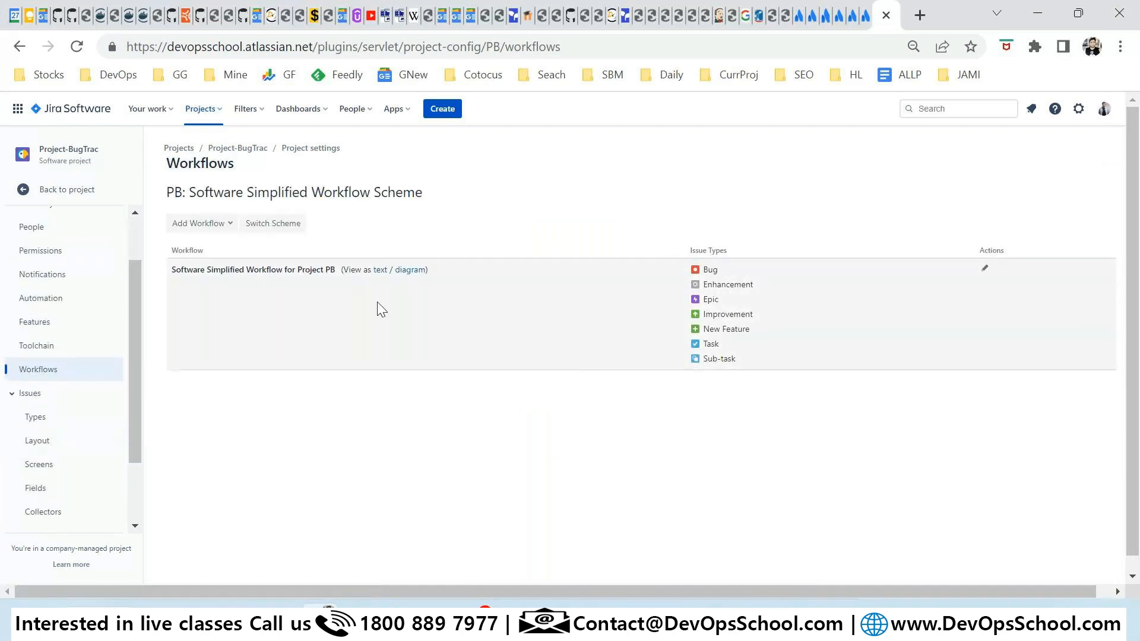
click(984, 269)
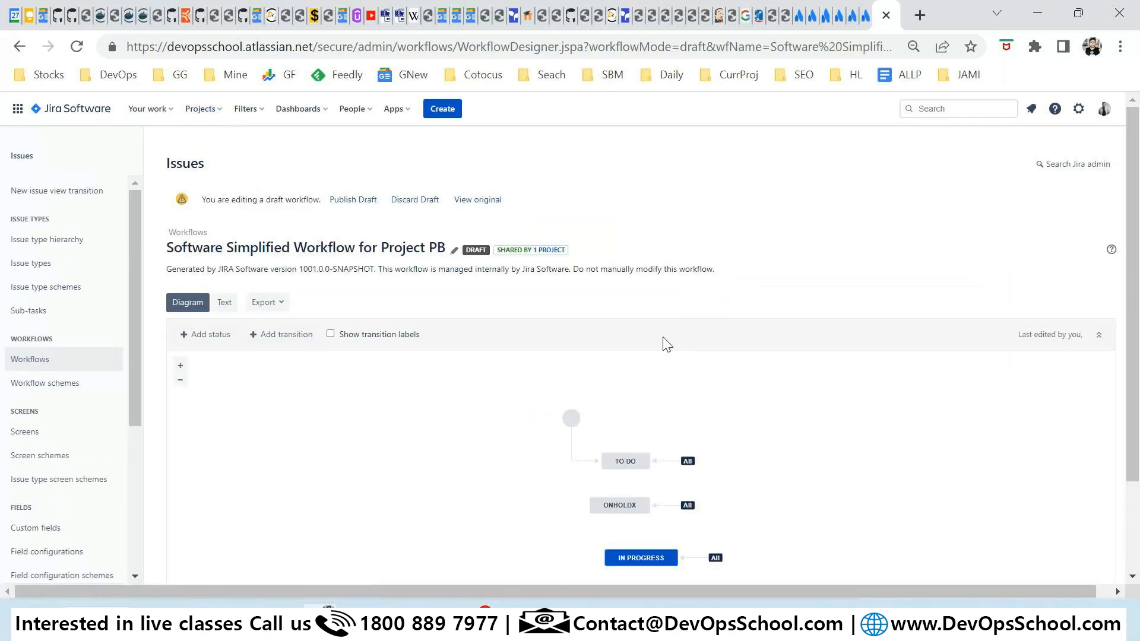
scroll(664, 343, down, 2)
scroll(668, 347, down, 1)
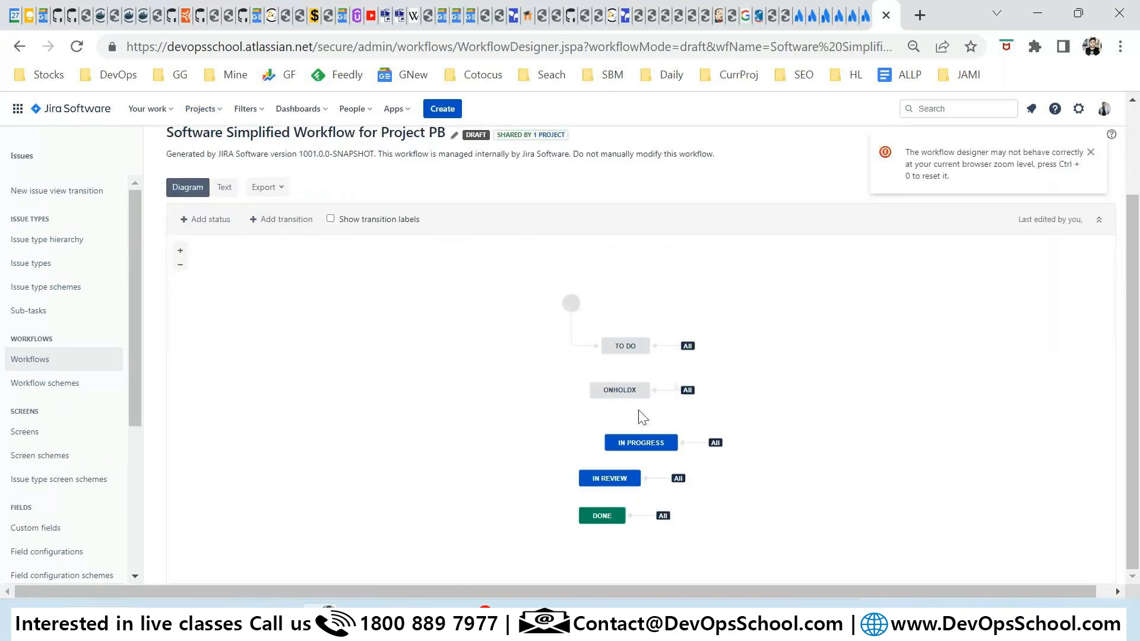
Move ONHOLDX left, add the Build Broken status, and place it below-left of TO DO.
drag(629, 392, 395, 376)
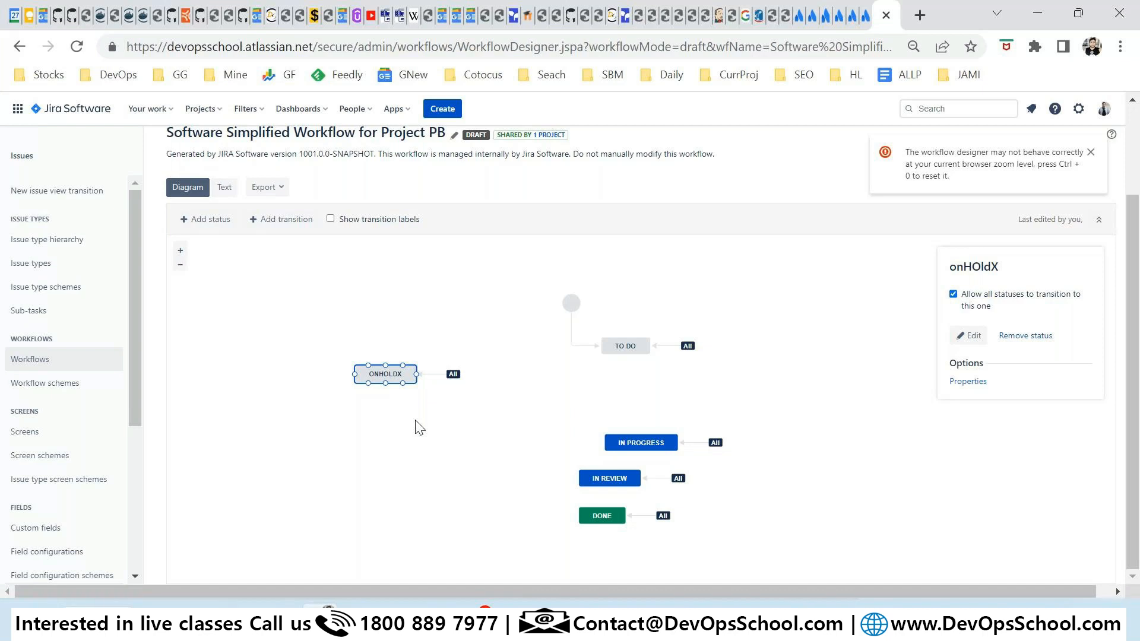
click(219, 226)
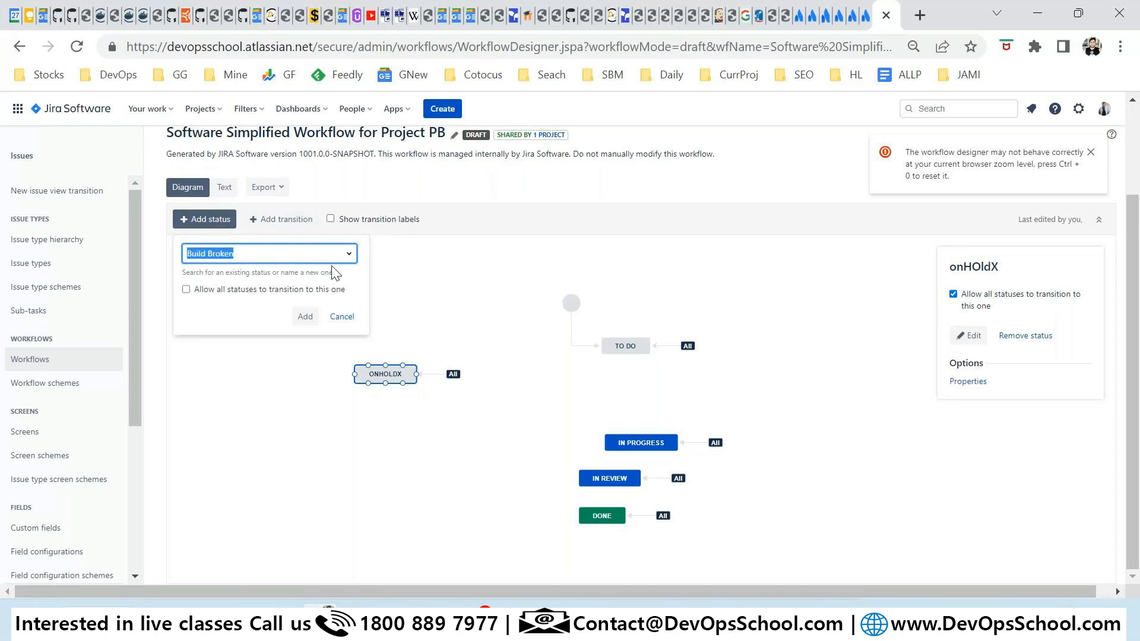
drag(328, 290, 207, 292)
click(305, 317)
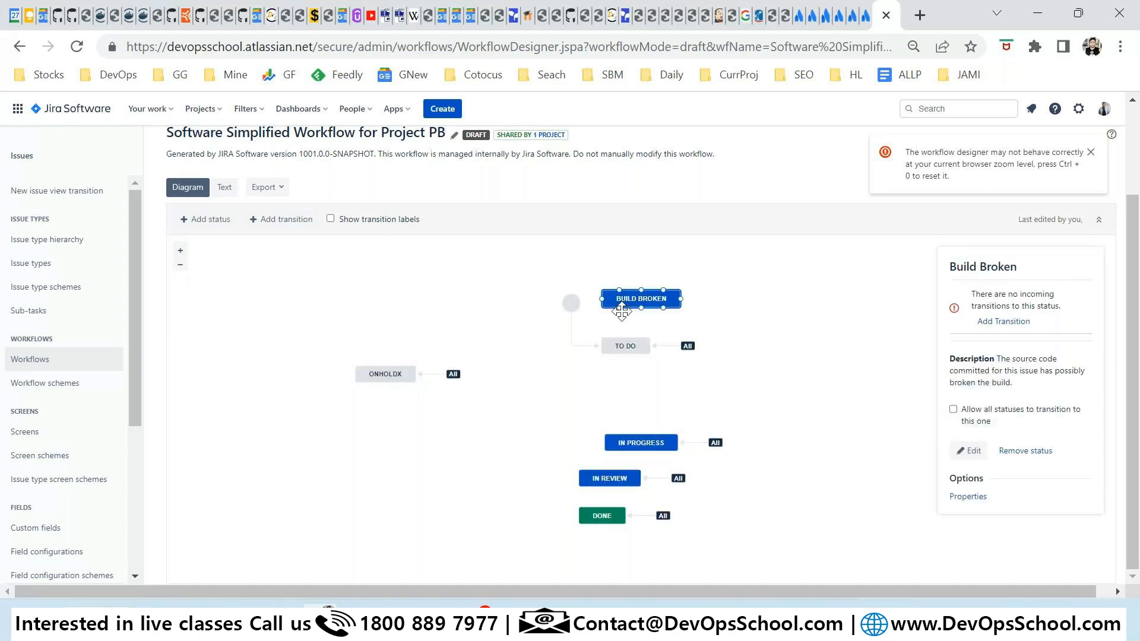
drag(621, 310, 457, 419)
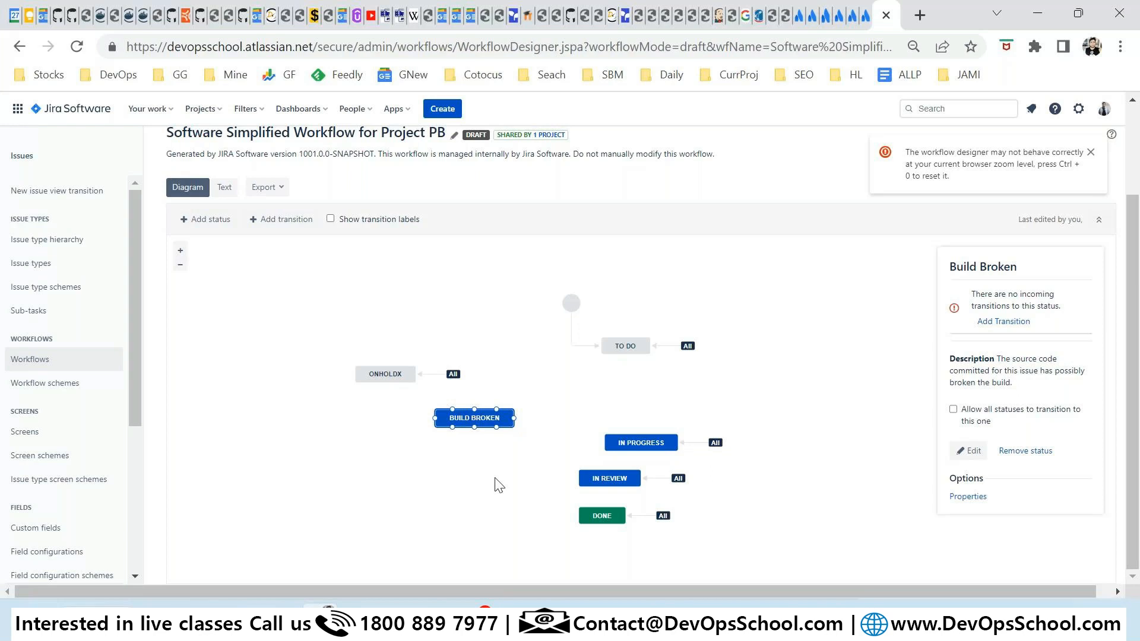
Check the ONHOLDX and Build Broken details, then open the Edit Status dialog for onHOldX.
click(376, 375)
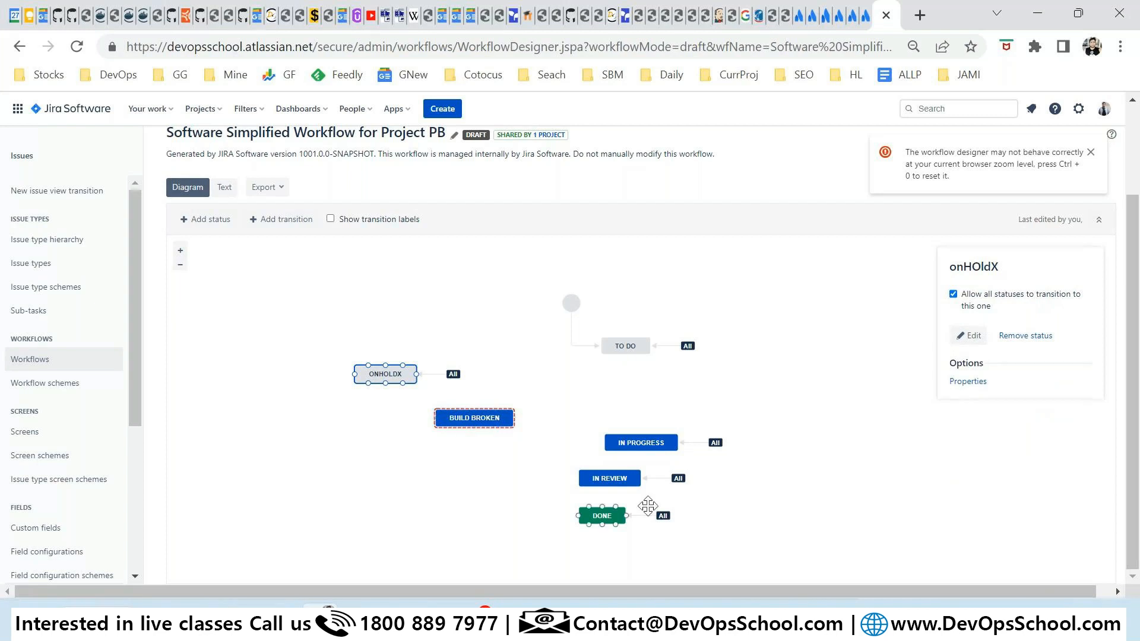
click(461, 417)
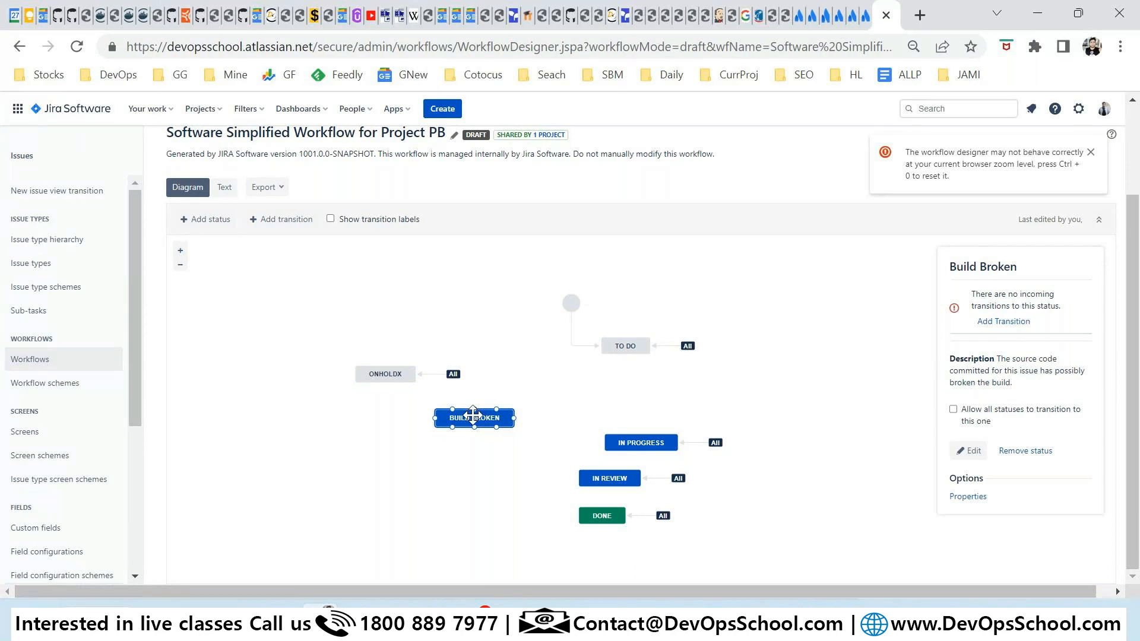
click(406, 369)
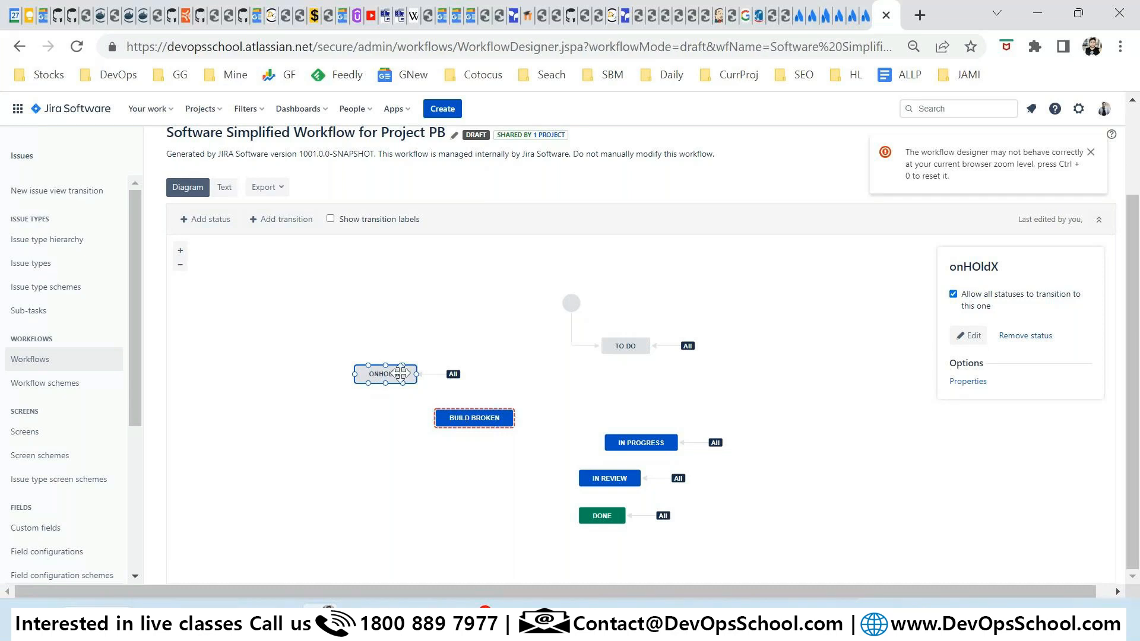
click(968, 336)
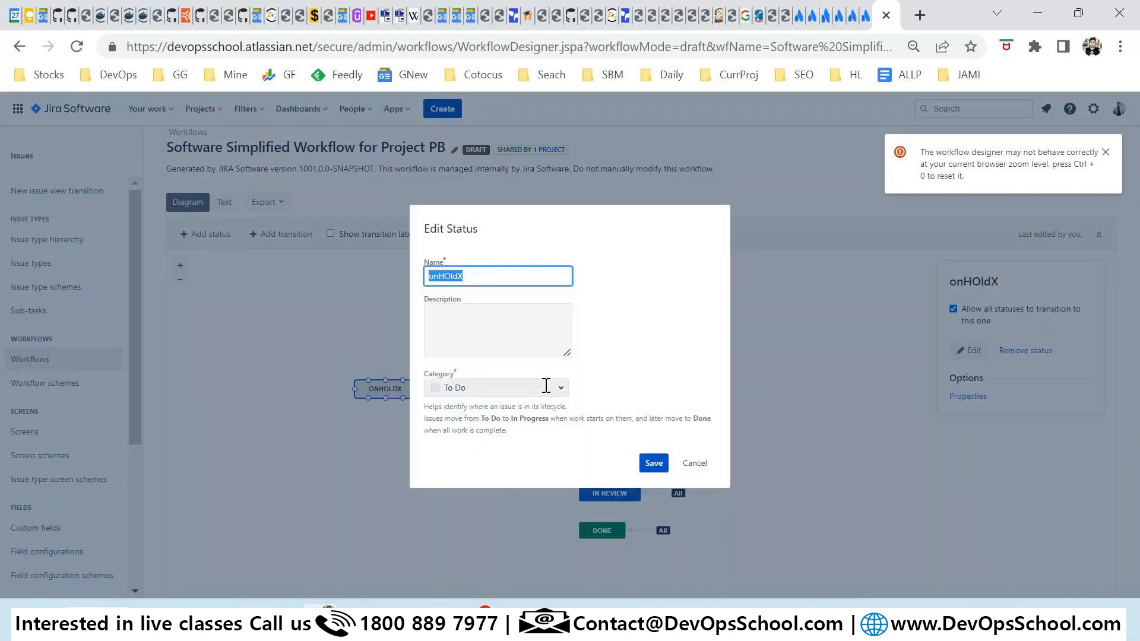
Close onHOldX's Edit Status dialog unchanged and select the BUILD BROKEN node.
click(687, 464)
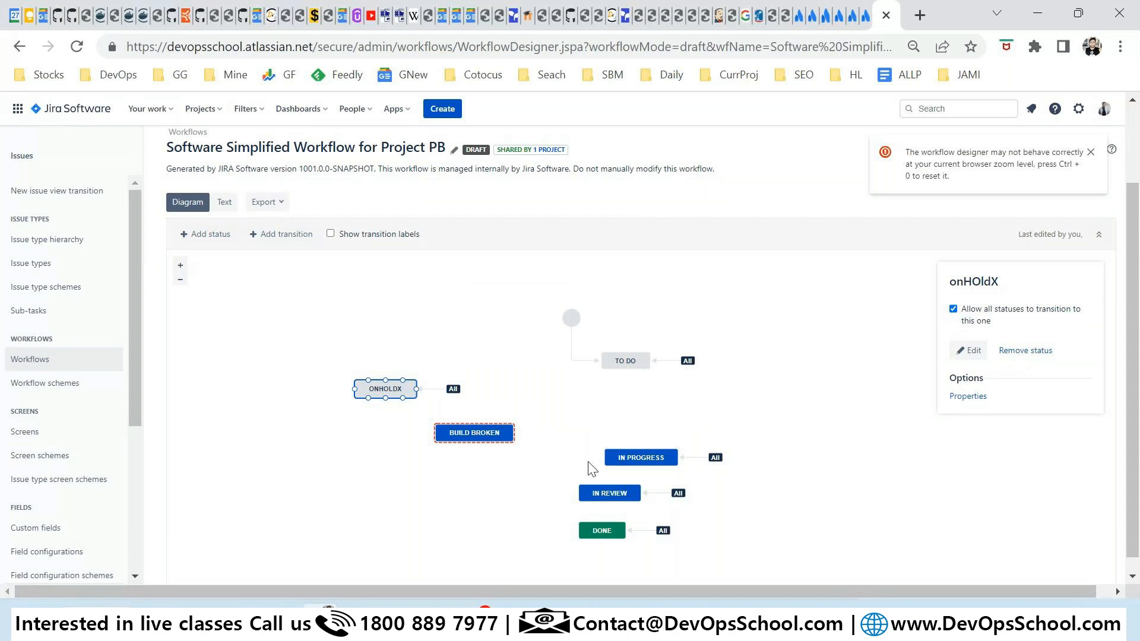
click(504, 432)
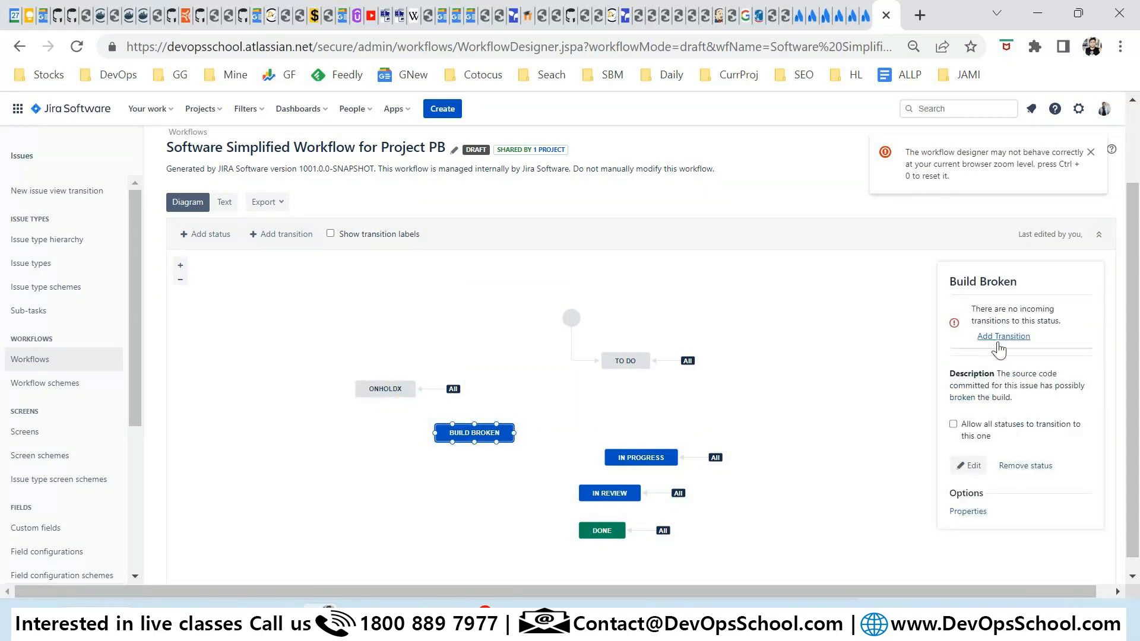
Add a transition named BB from onHOldX to Build Broken and submit it.
drag(1002, 354, 985, 309)
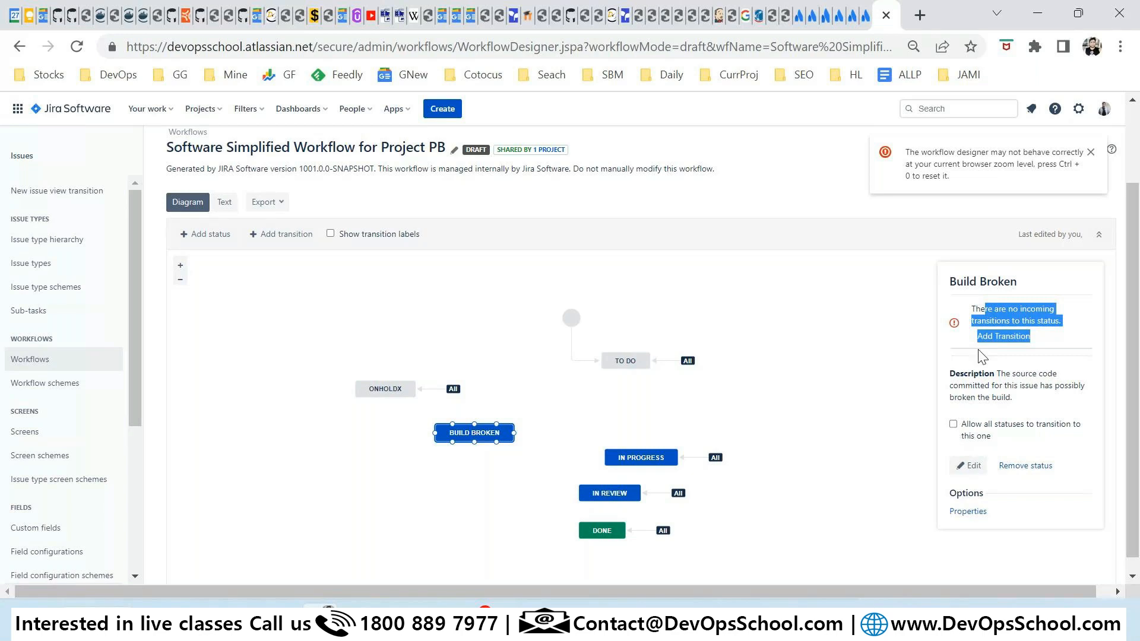
click(992, 342)
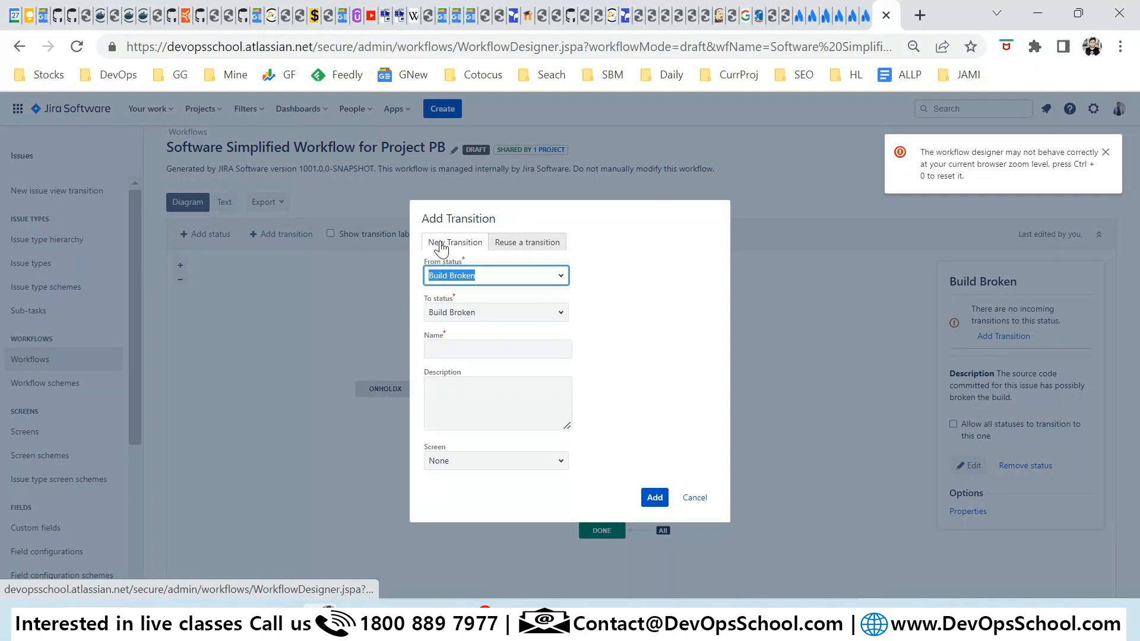
click(562, 278)
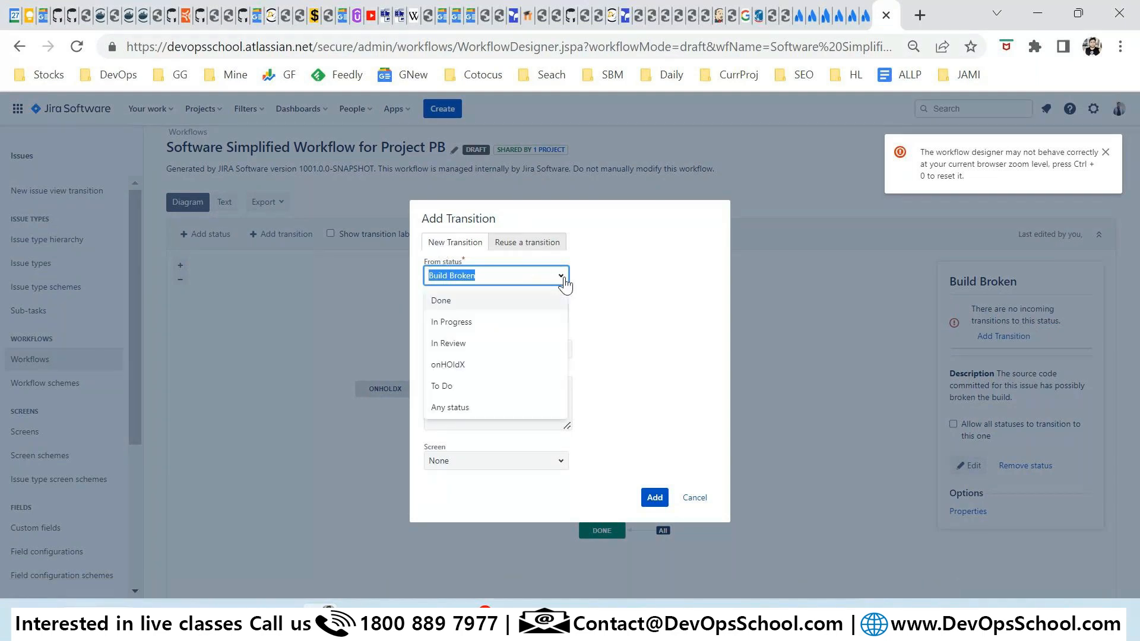
click(467, 365)
click(546, 313)
click(519, 297)
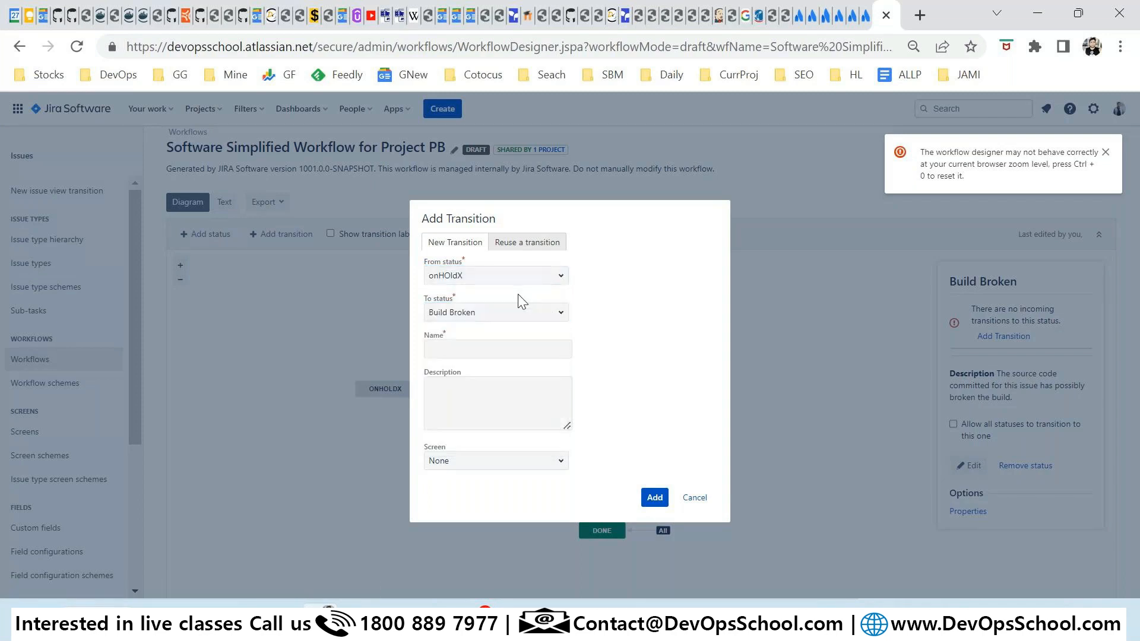
click(484, 352)
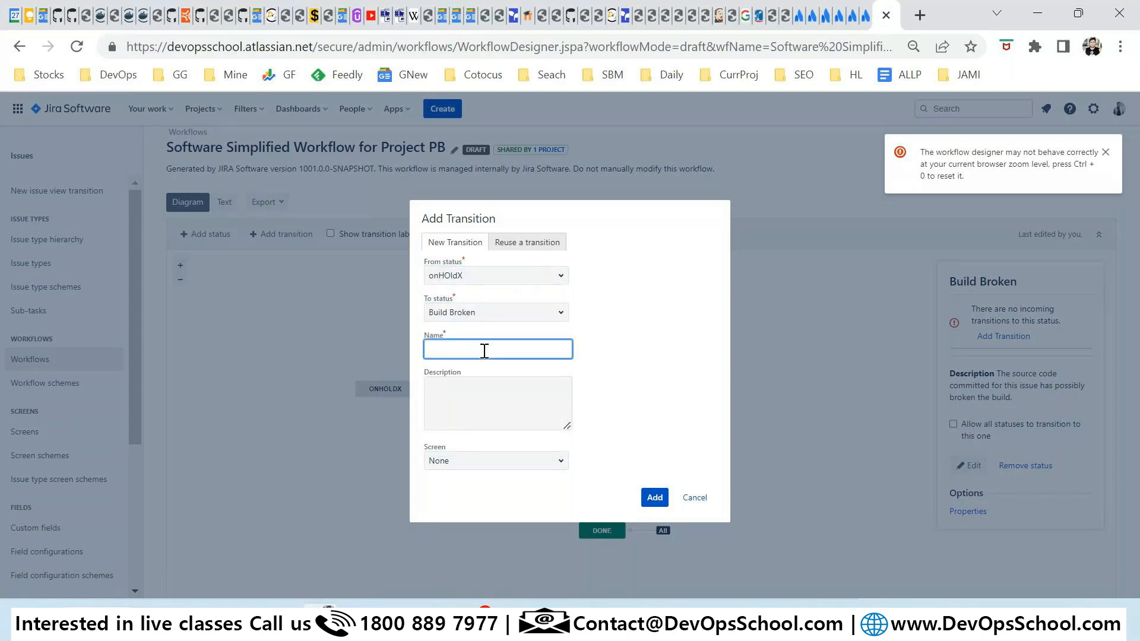
text(BB)
key(ctrl+shift+a)
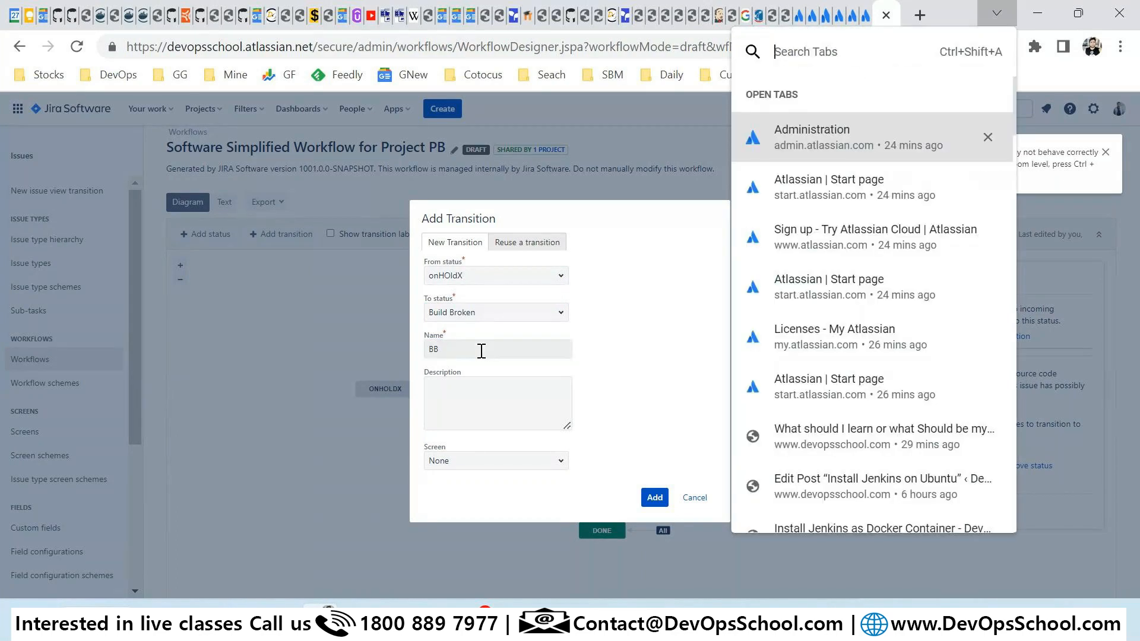
click(481, 350)
click(650, 499)
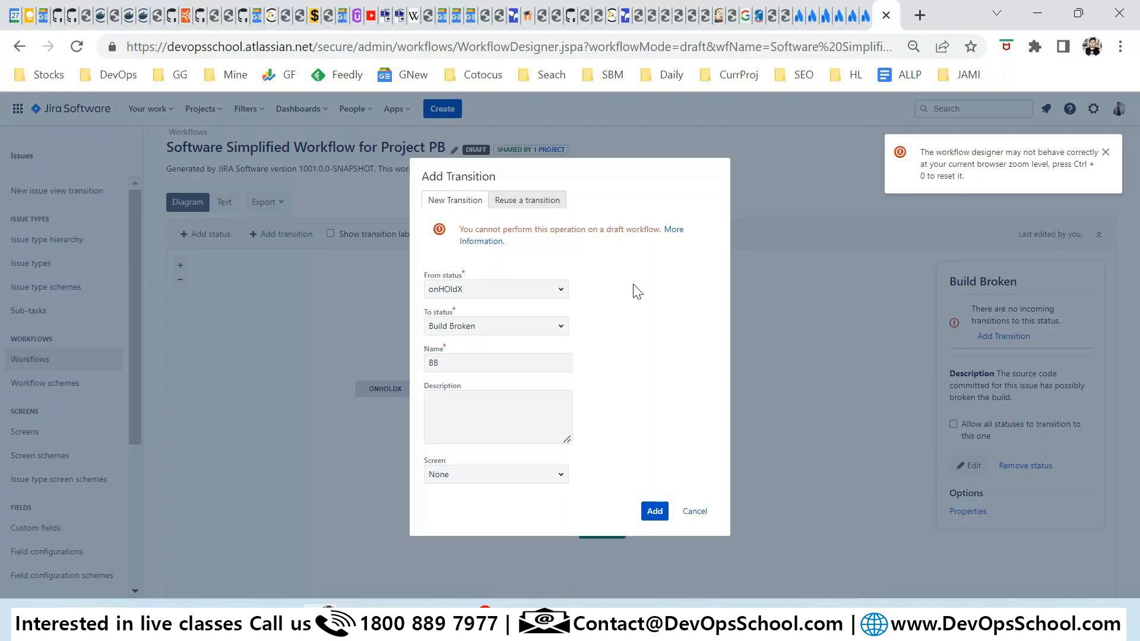
Review the draft-workflow error and switch to reusing an existing transition.
drag(447, 363, 419, 365)
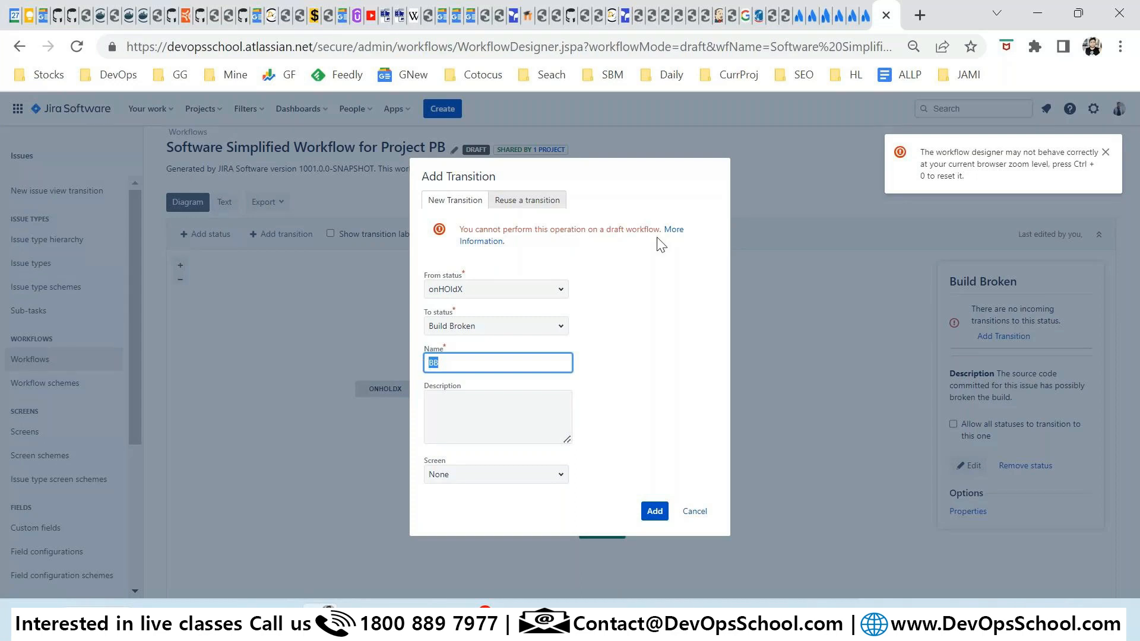
mouse_move(611, 230)
mouse_down()
mouse_move(623, 231)
mouse_move(592, 229)
mouse_up()
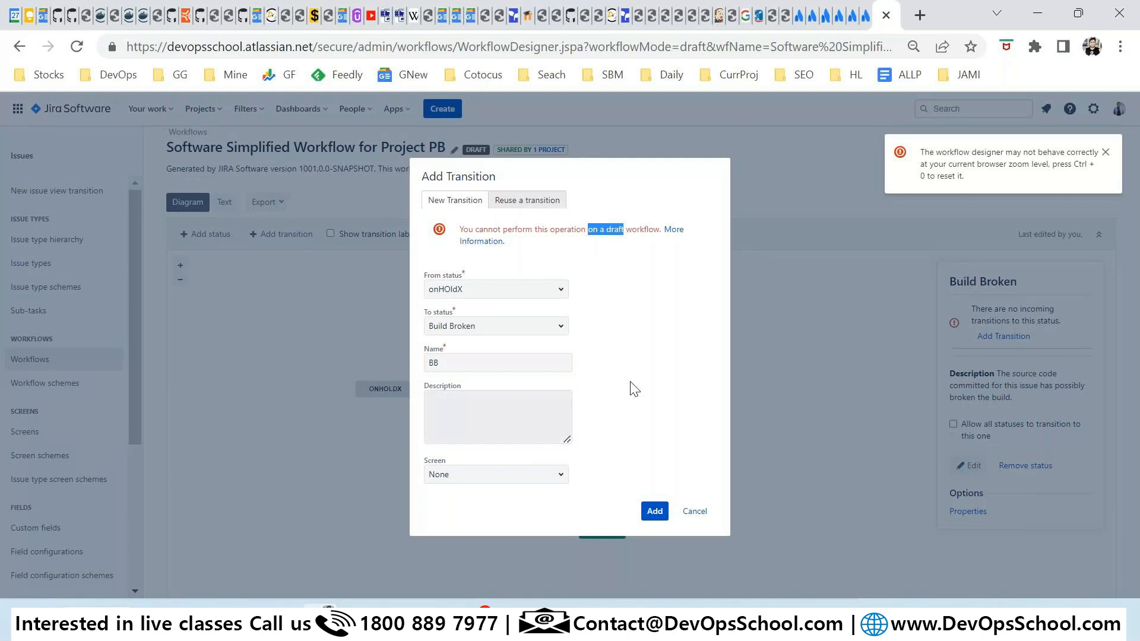
click(527, 200)
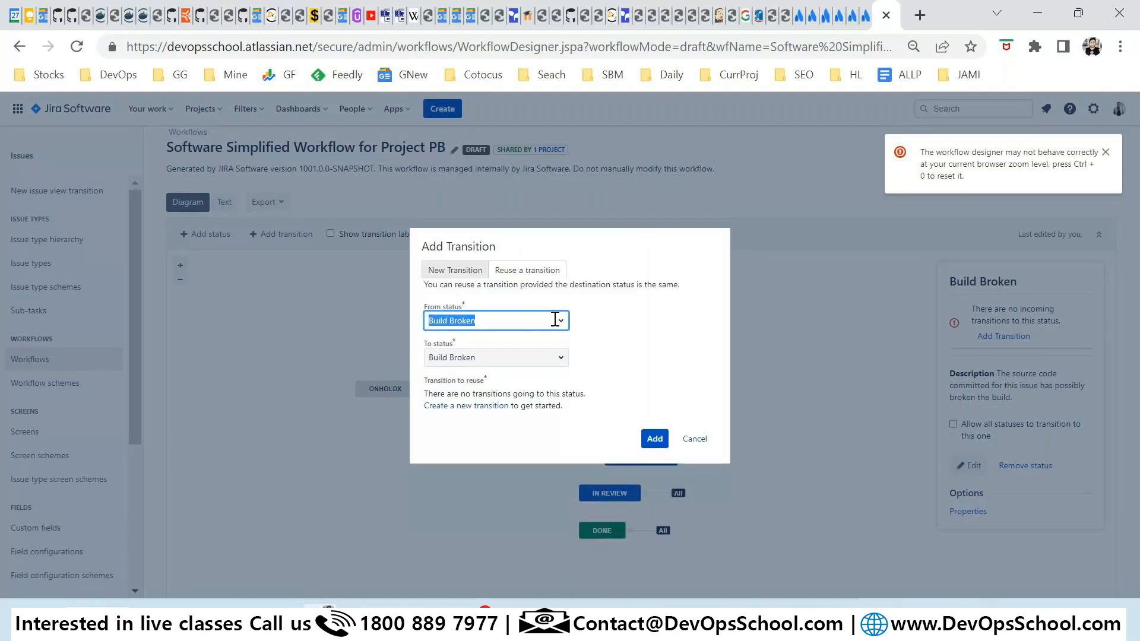
Try reusing a transition from onHOldX to Build Broken and read the no-transitions error.
click(555, 320)
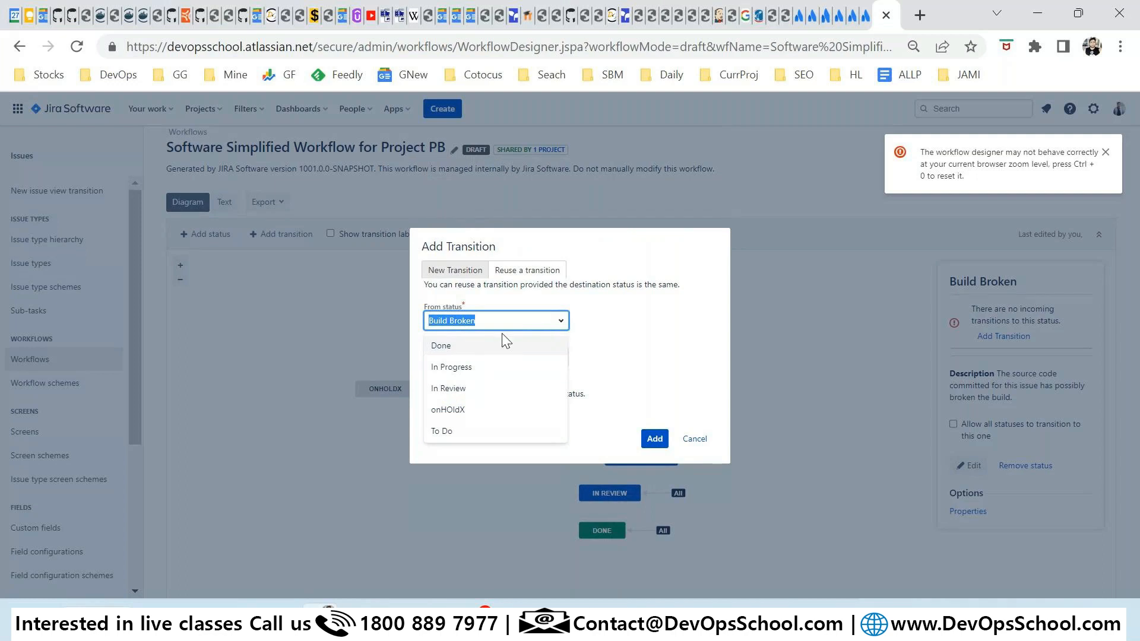
click(448, 409)
click(522, 356)
click(671, 410)
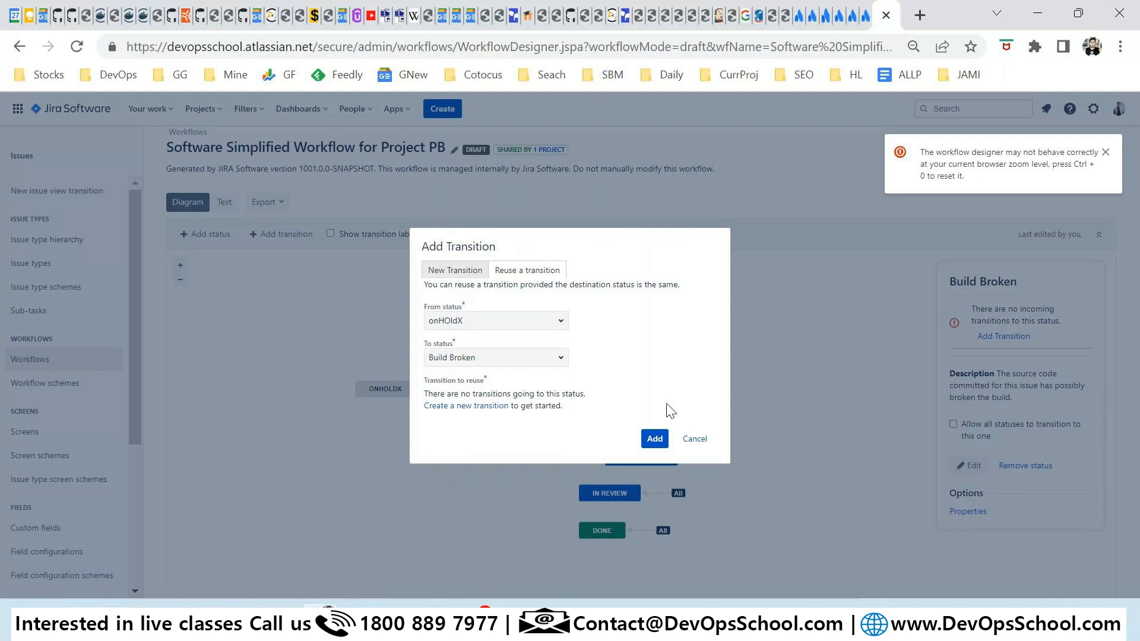
click(658, 442)
drag(476, 276, 574, 280)
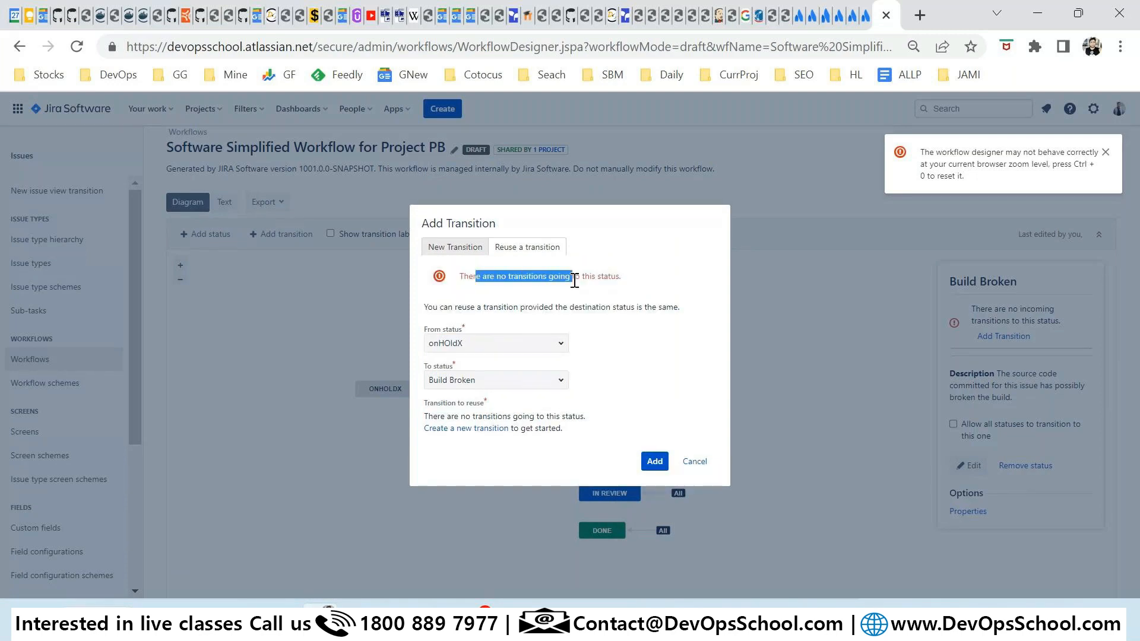
Change the reuse selection to go from Done to onHOldX instead.
click(561, 348)
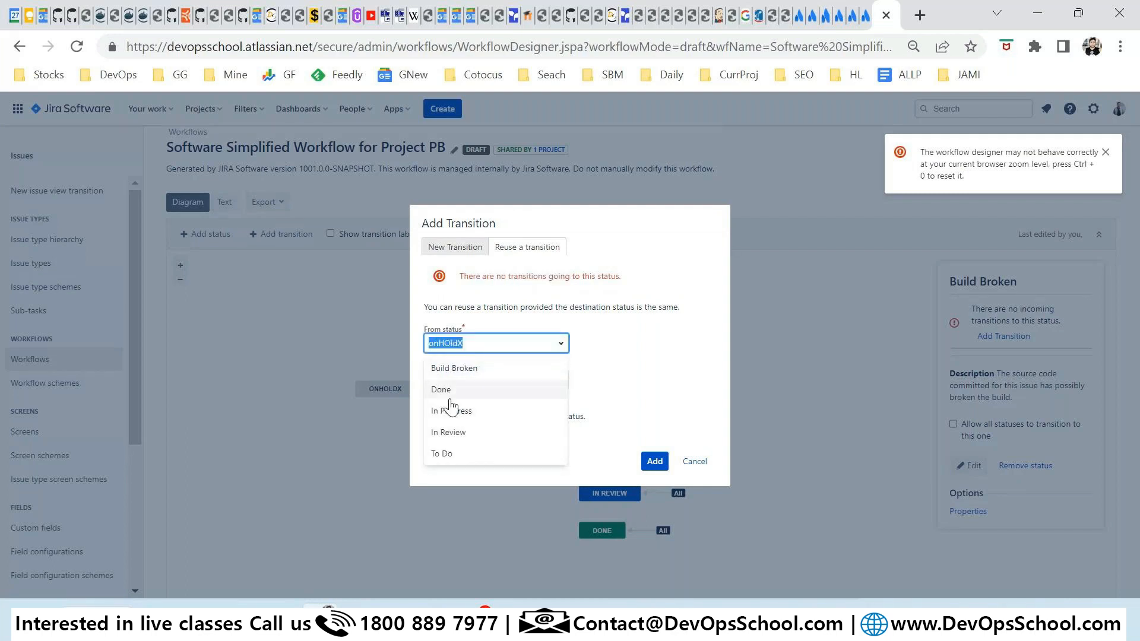
click(450, 389)
click(560, 380)
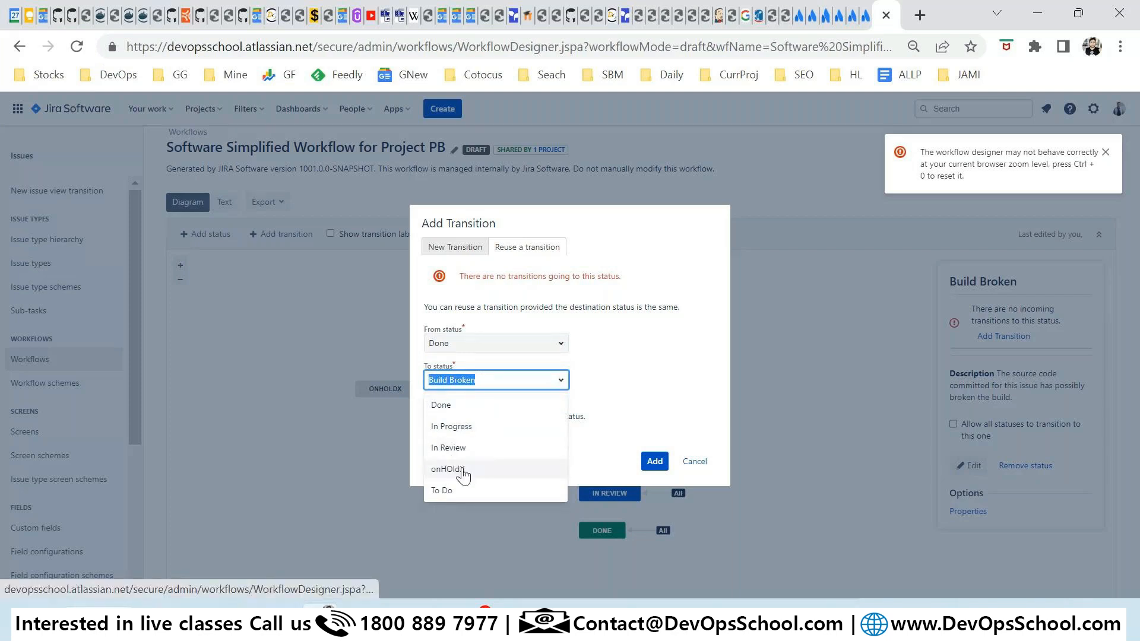
click(615, 376)
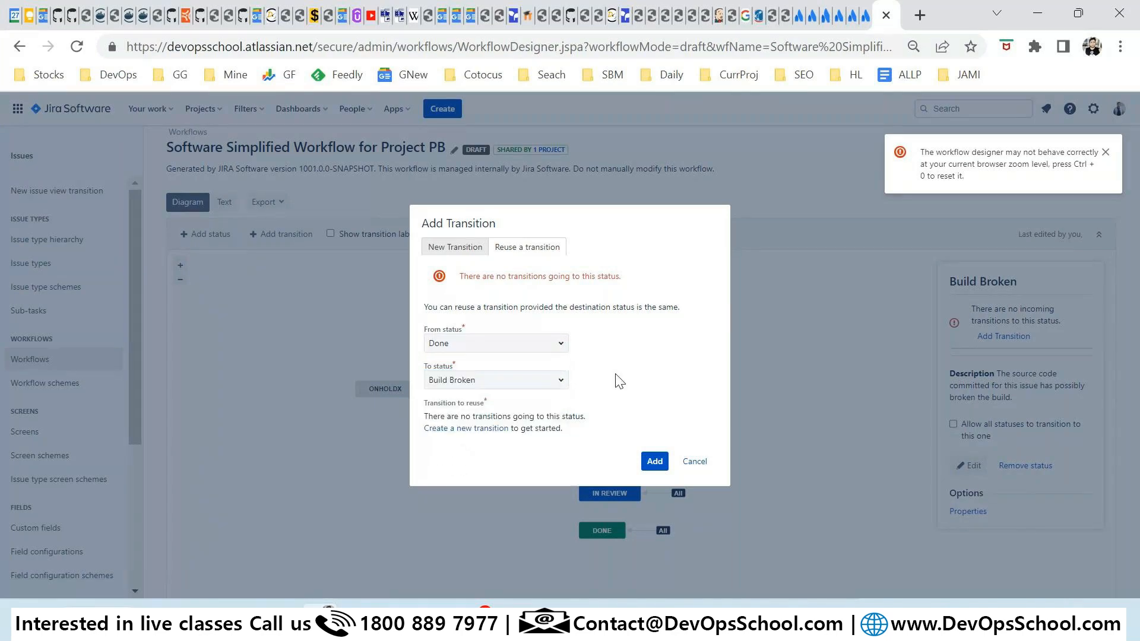
click(543, 345)
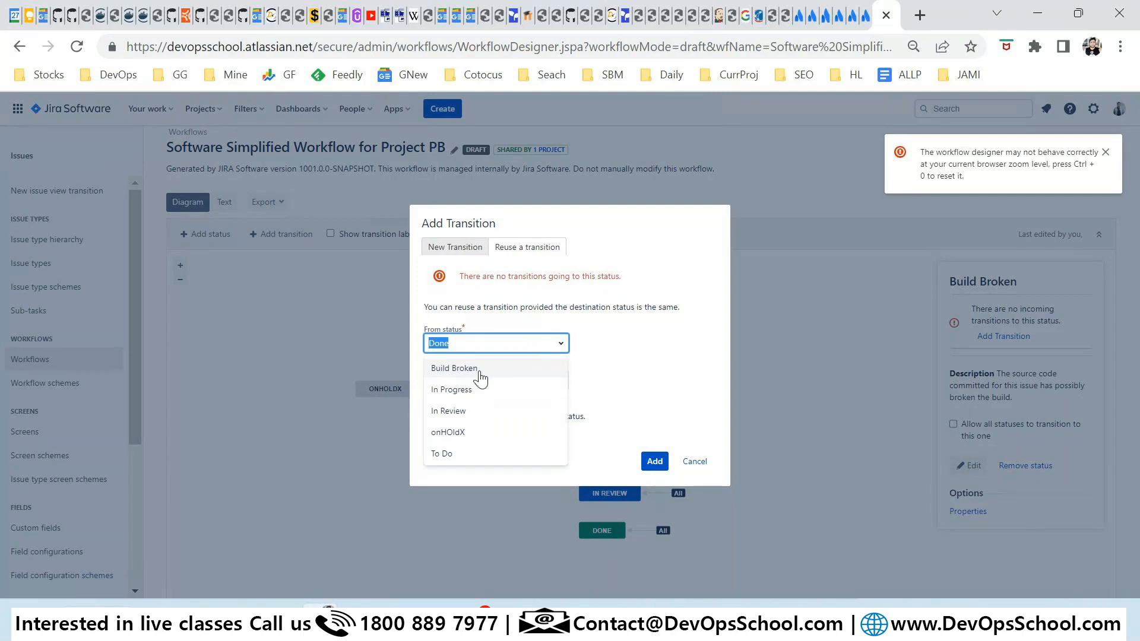
click(604, 364)
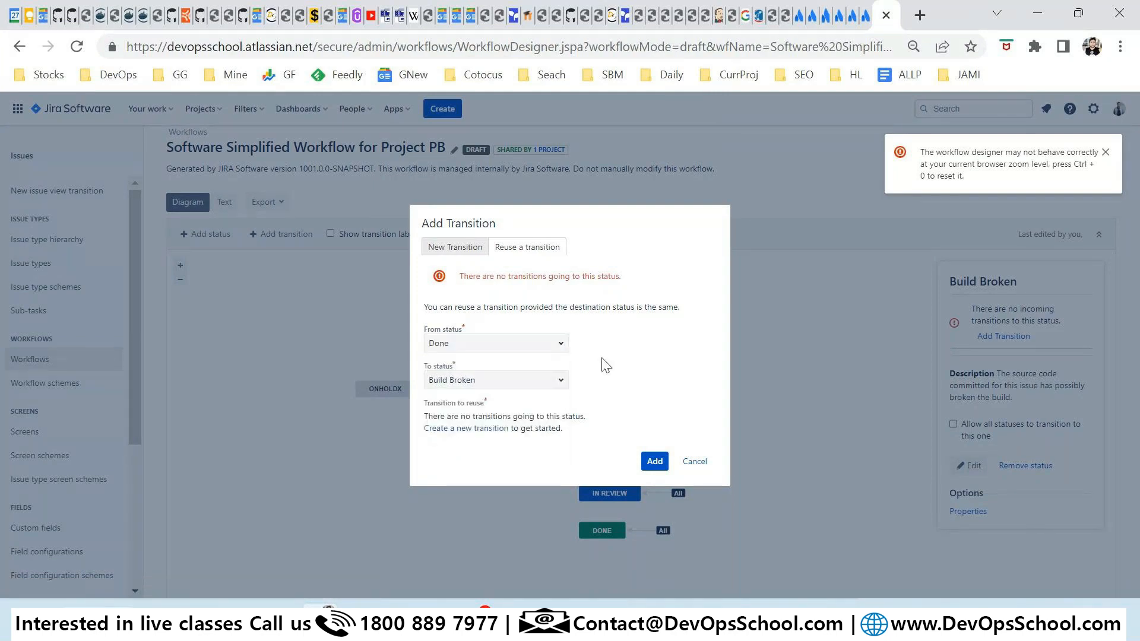
click(550, 373)
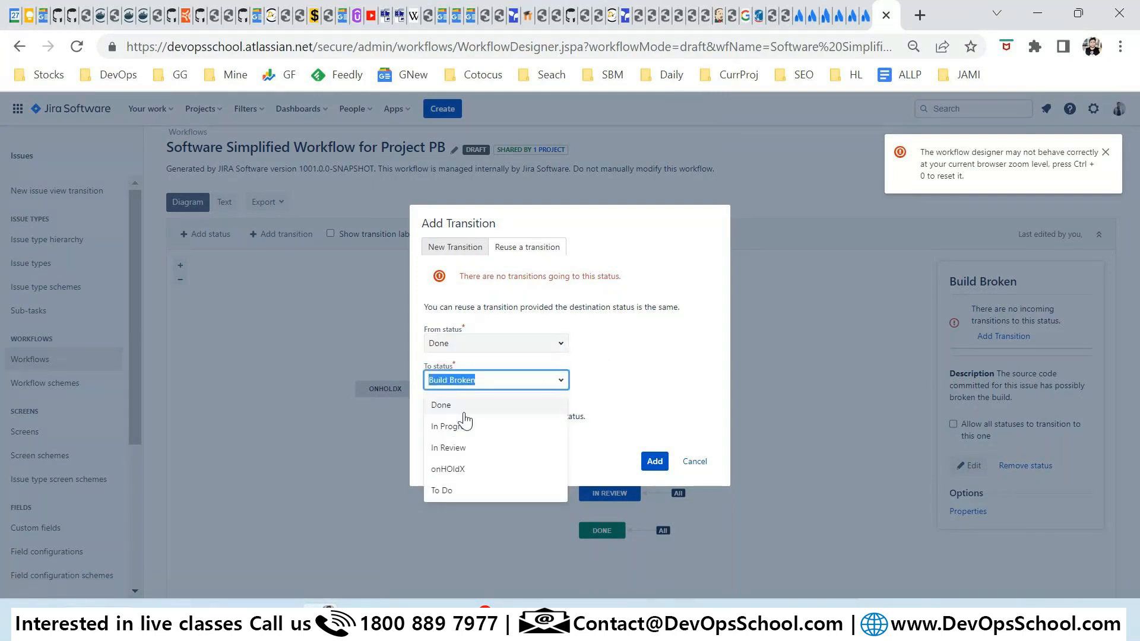
click(475, 468)
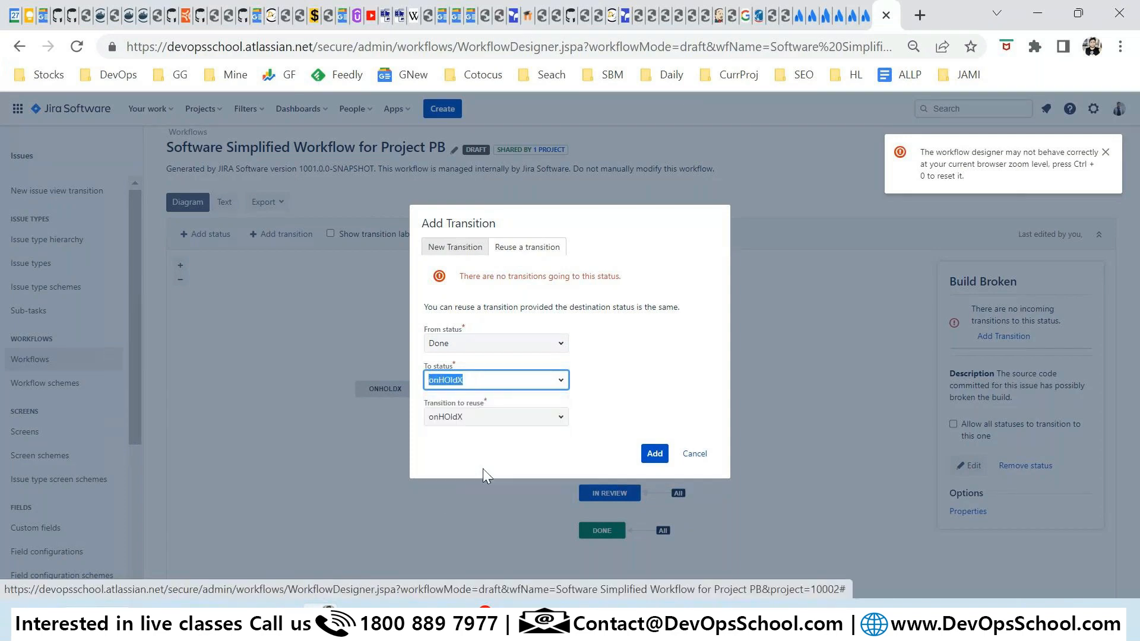
Submit the Done-to-onHOldX reuse, read the already-exists error, and cancel the dialog.
click(536, 414)
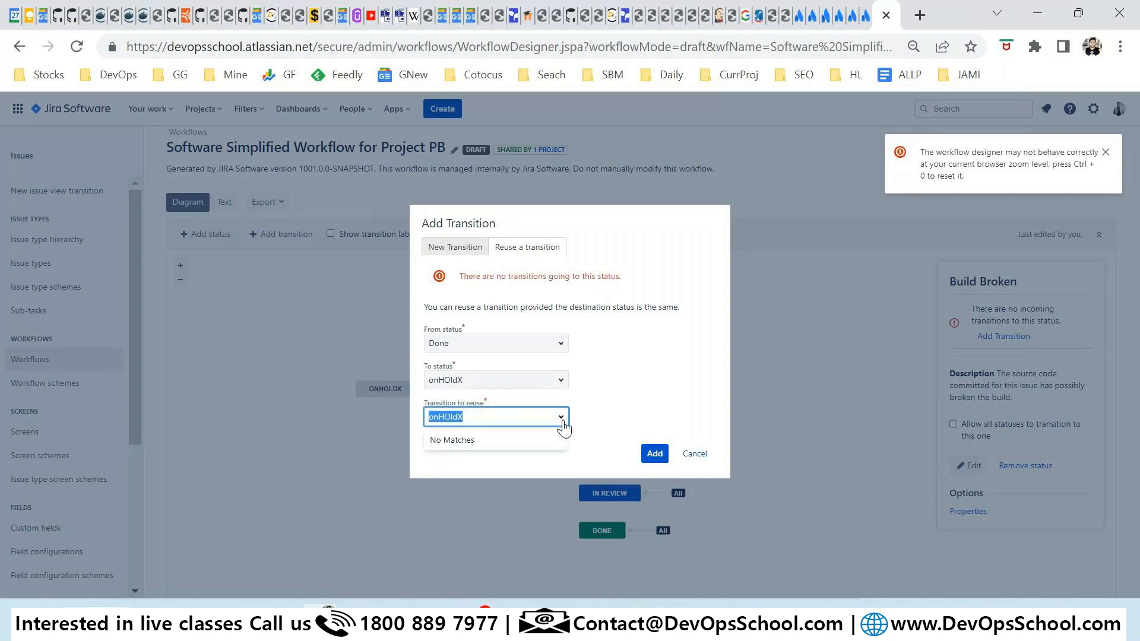
click(561, 422)
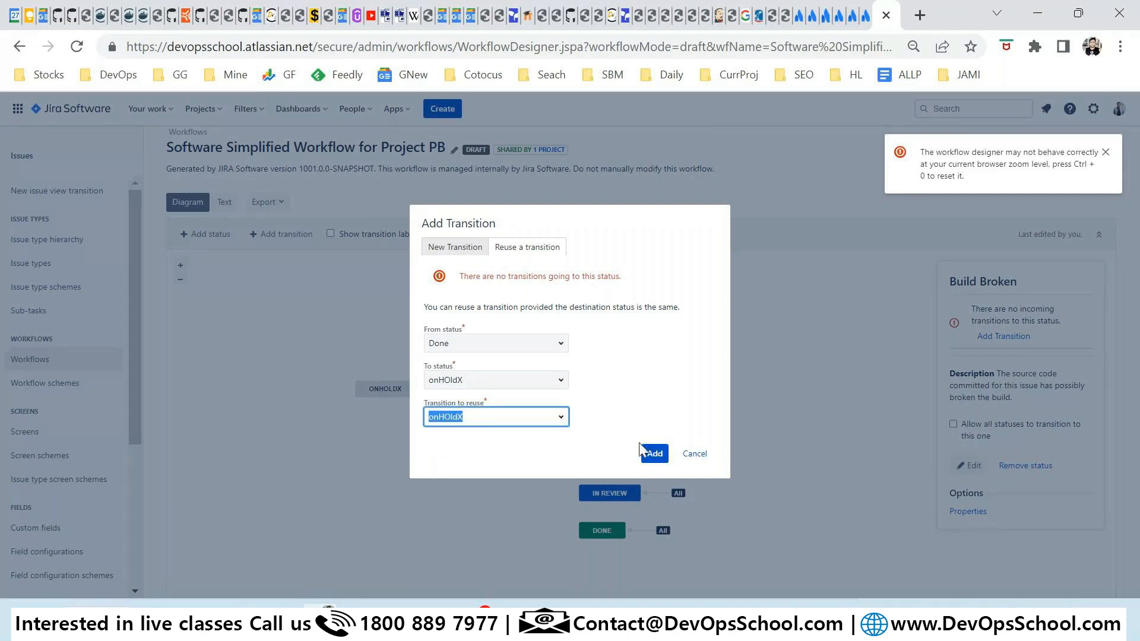
click(643, 450)
drag(471, 280, 542, 283)
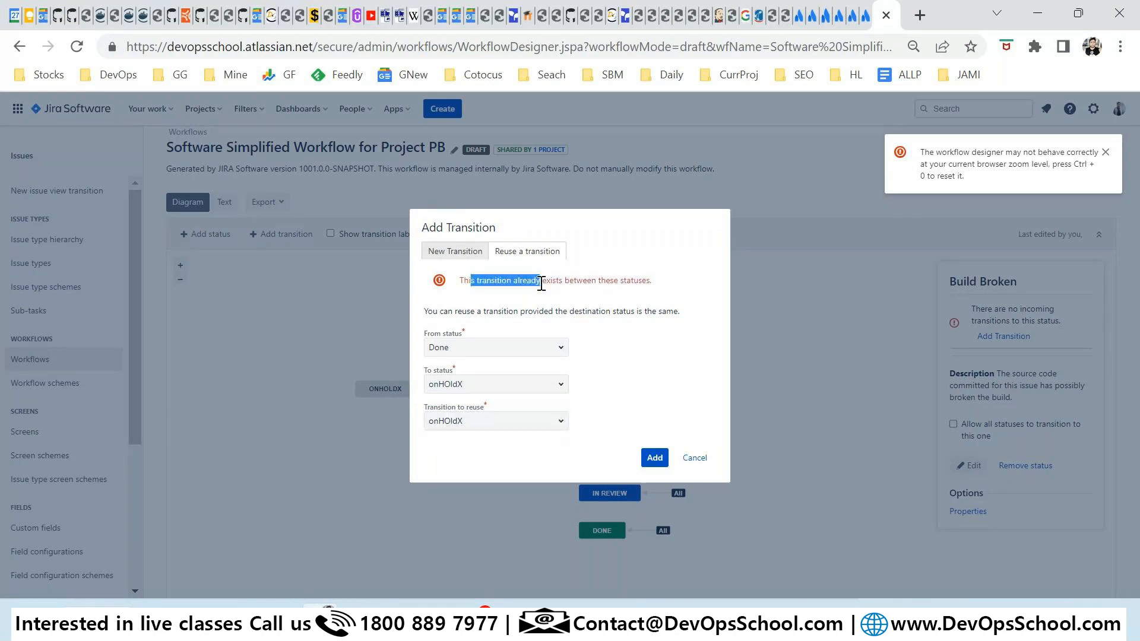
click(582, 294)
click(694, 458)
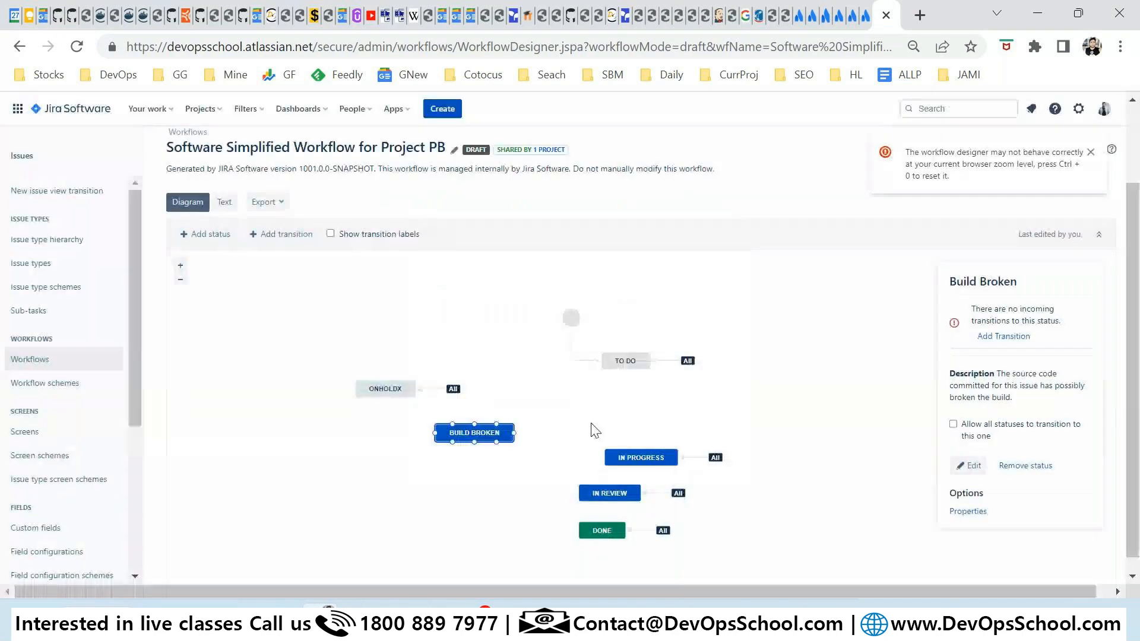
click(1003, 337)
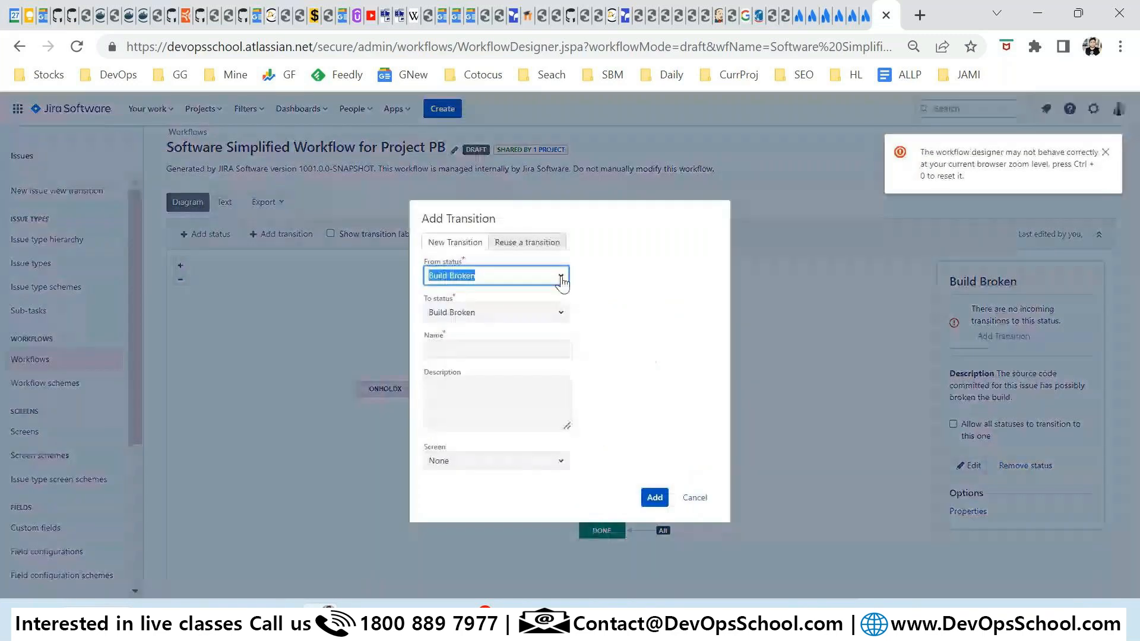
click(561, 278)
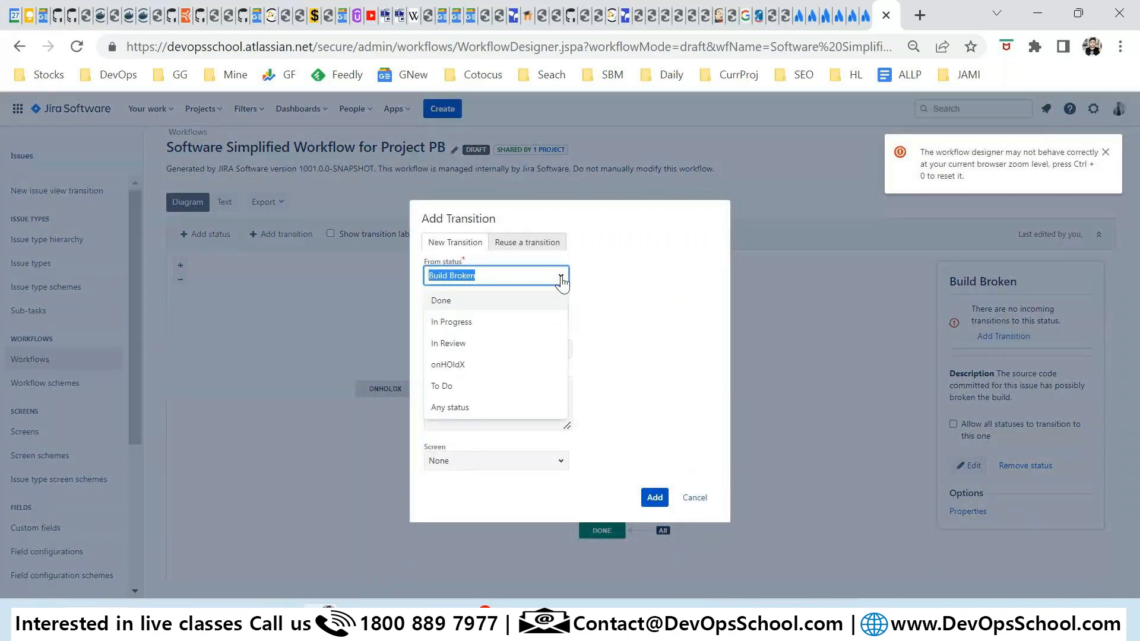
click(694, 500)
click(378, 388)
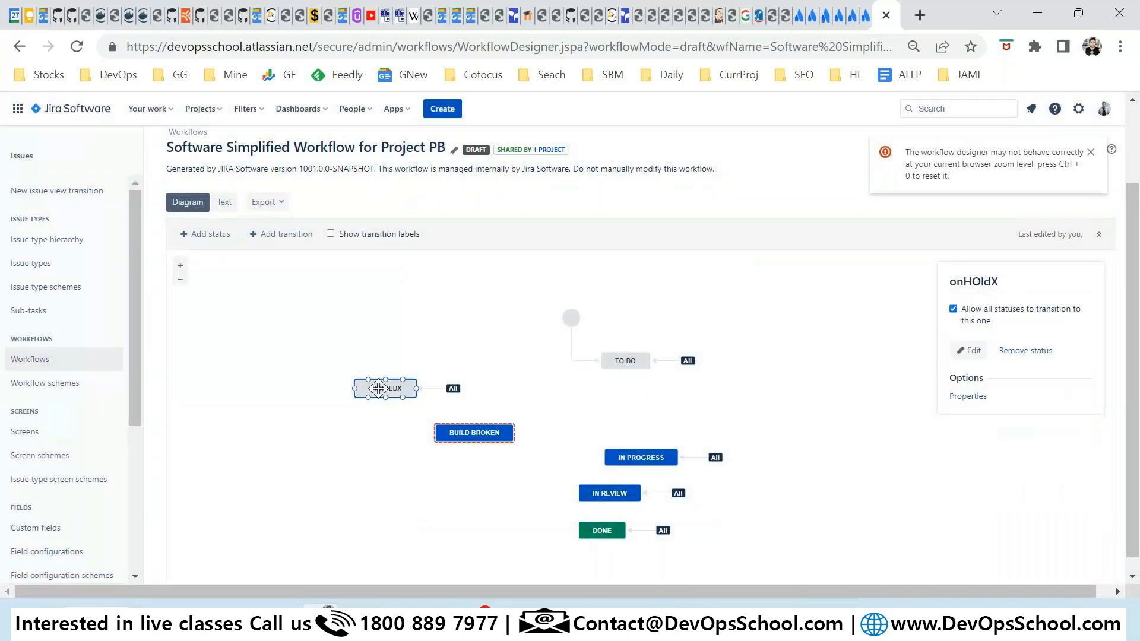
click(474, 432)
click(1003, 336)
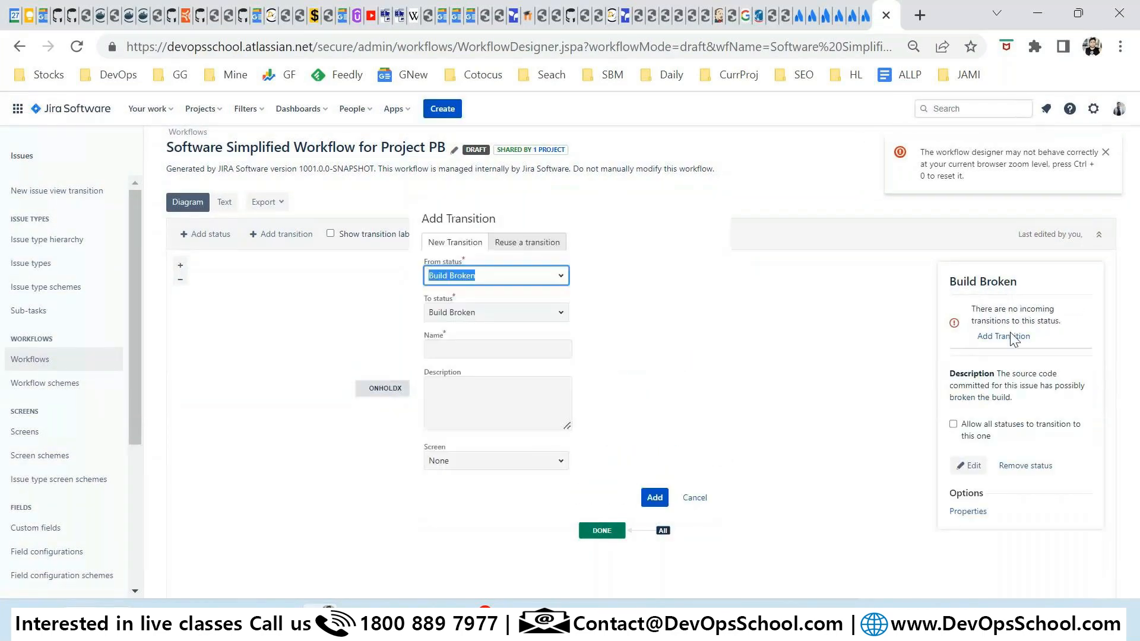
click(561, 275)
click(458, 364)
click(560, 315)
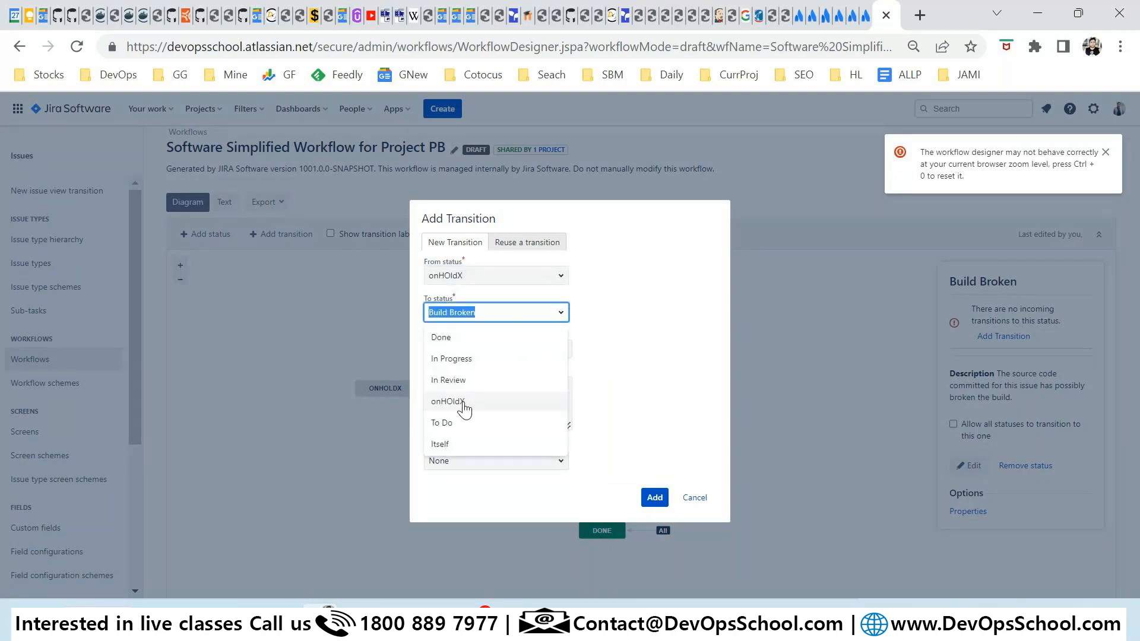
click(471, 350)
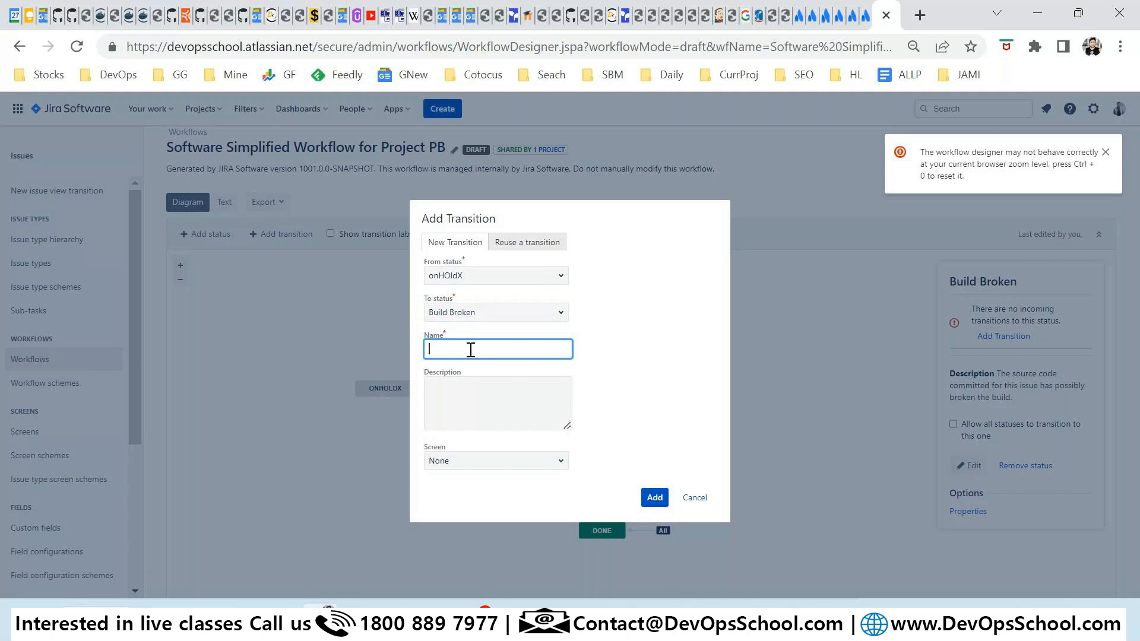
text(SOmthing)
click(537, 460)
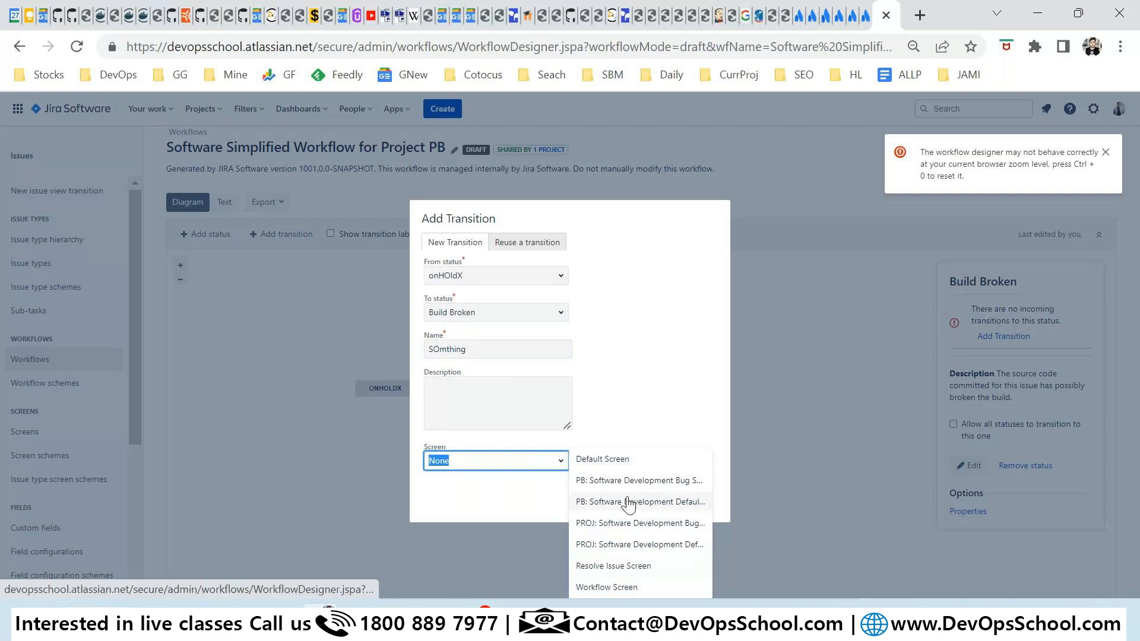
click(638, 480)
click(655, 499)
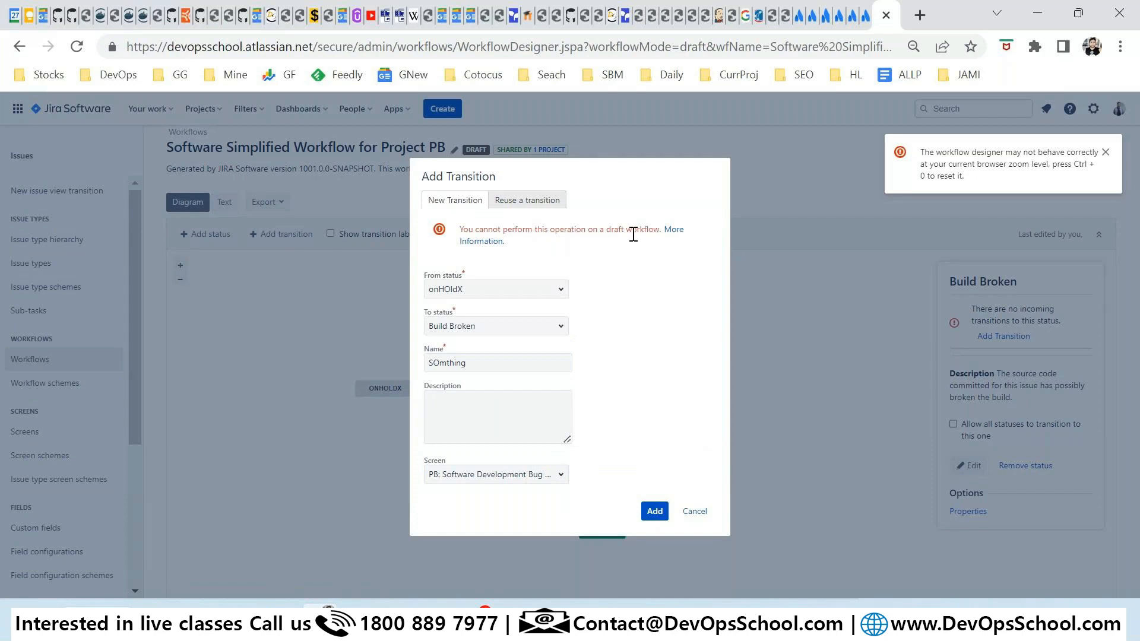
drag(525, 229, 616, 229)
click(640, 246)
click(693, 509)
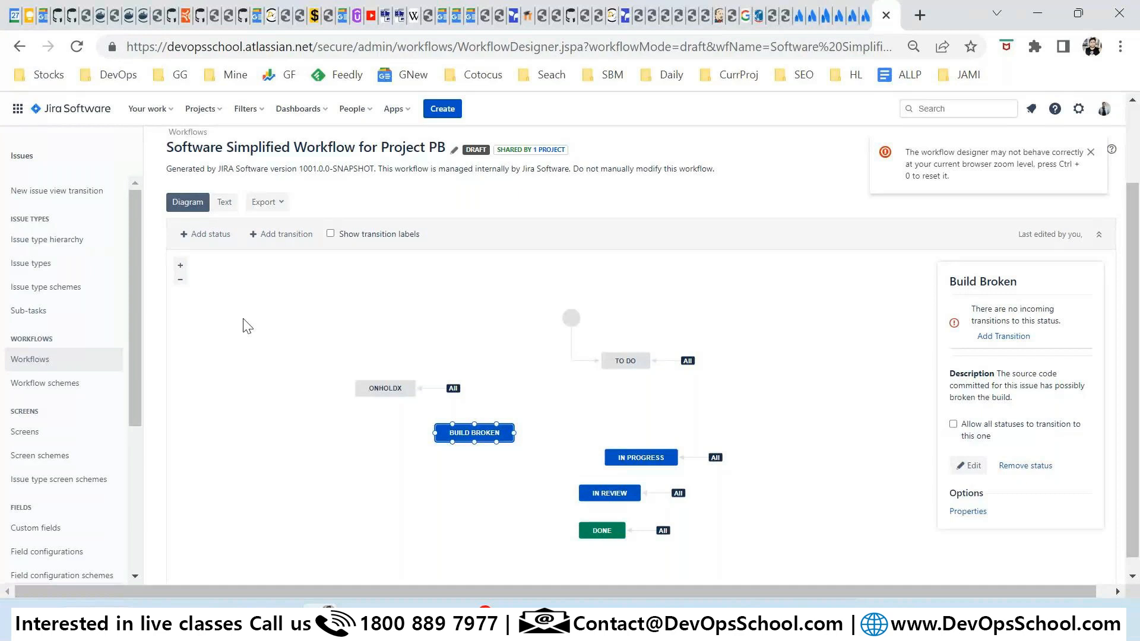
Return to the Workflows list and choose Add workflow > Create new.
click(29, 367)
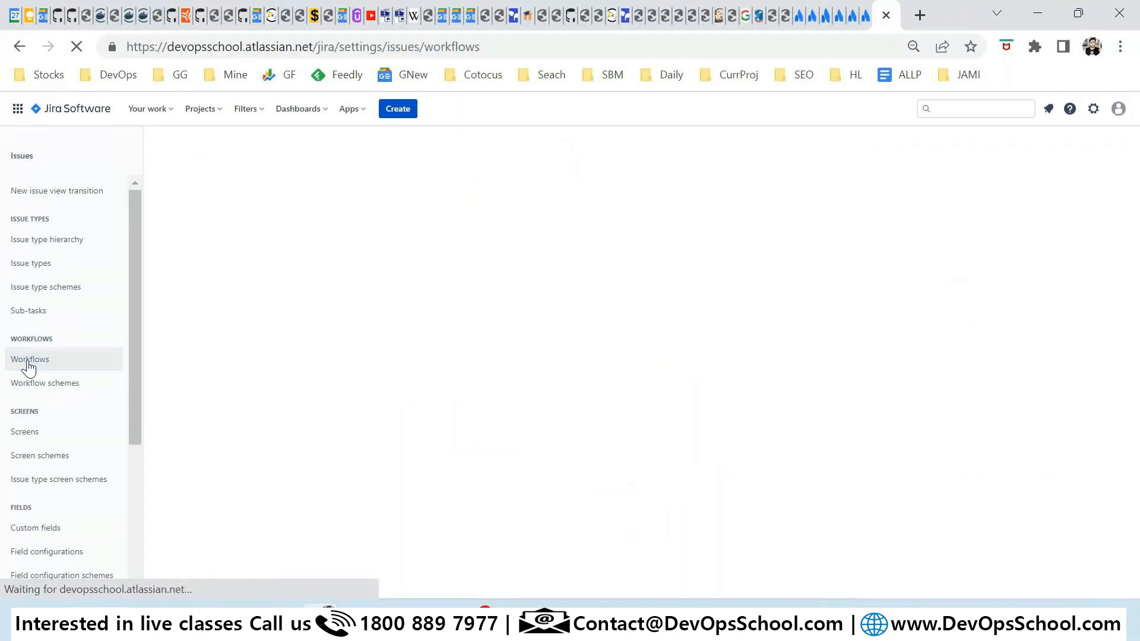
click(1101, 156)
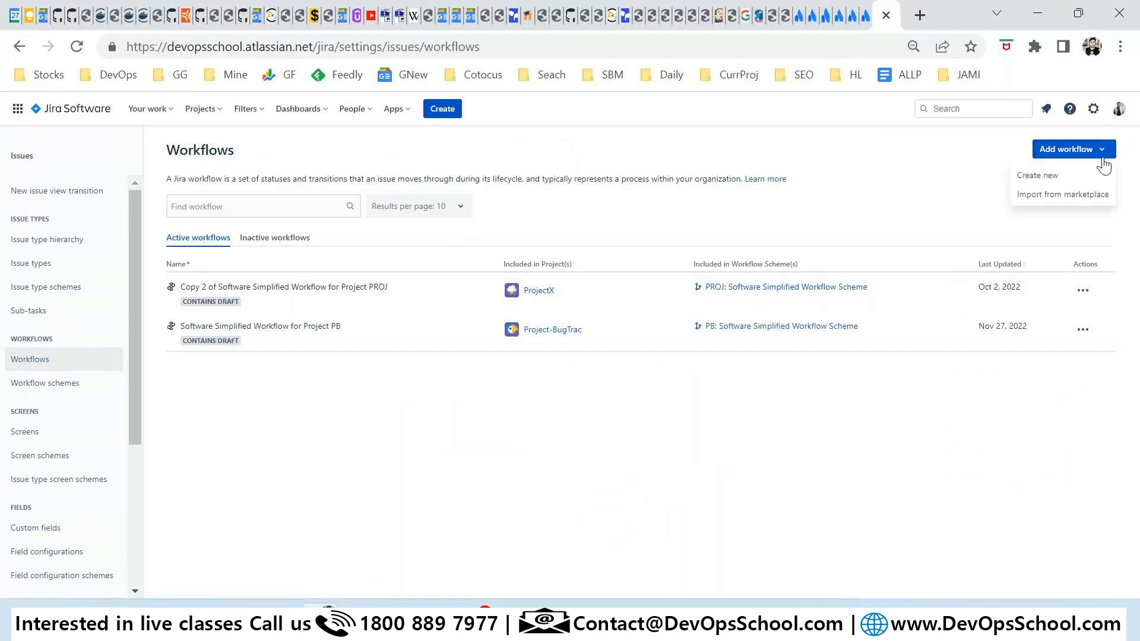
click(1036, 176)
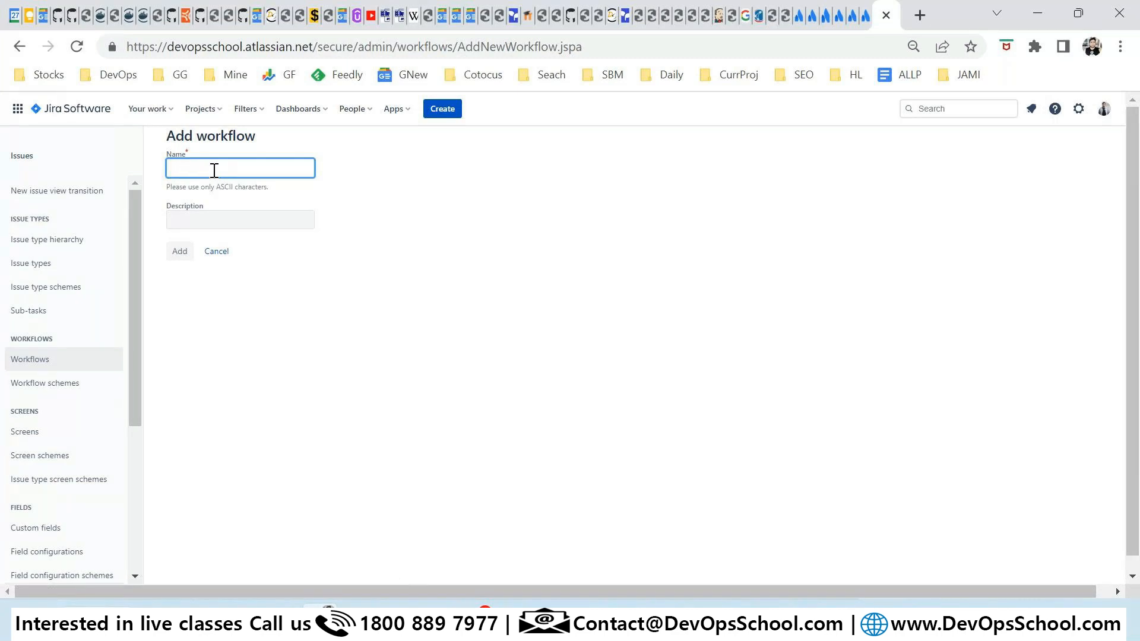
Create a workflow named NEW and nudge its OPEN status slightly right.
text(NEW)
click(183, 256)
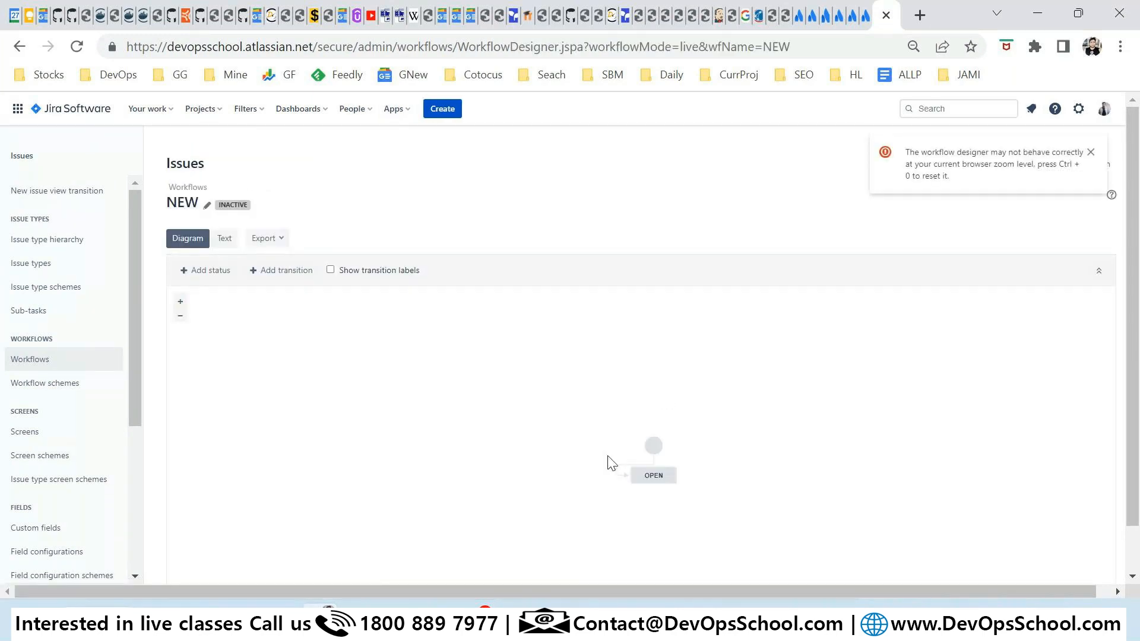
click(587, 404)
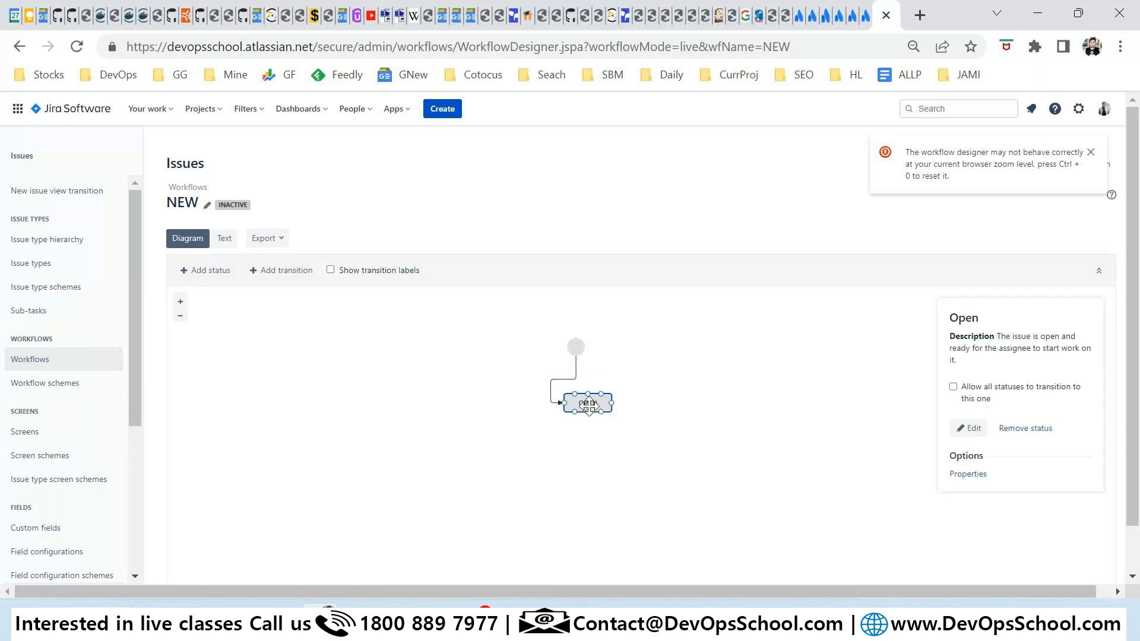
drag(589, 406, 592, 409)
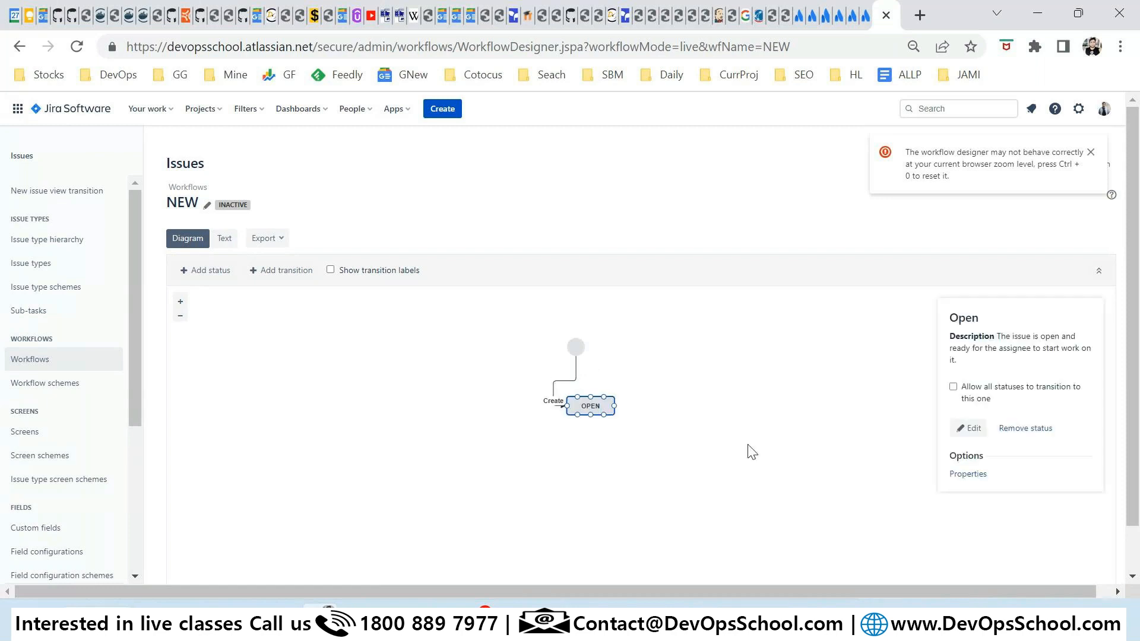
Add the existing Closed status and place it below OPEN.
click(206, 272)
click(355, 305)
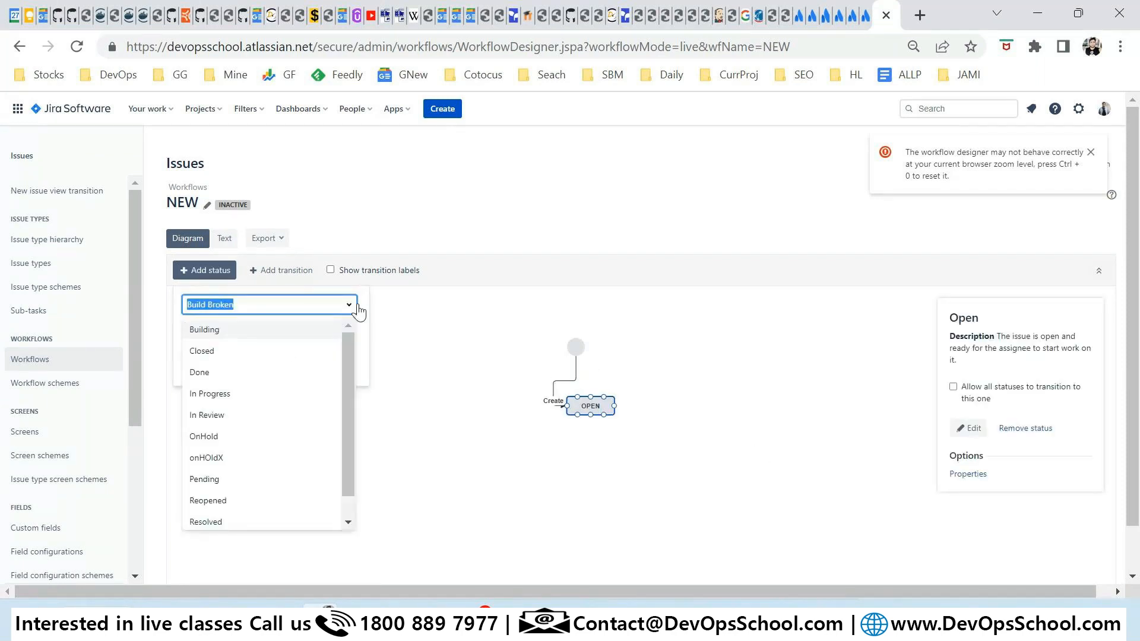
click(207, 356)
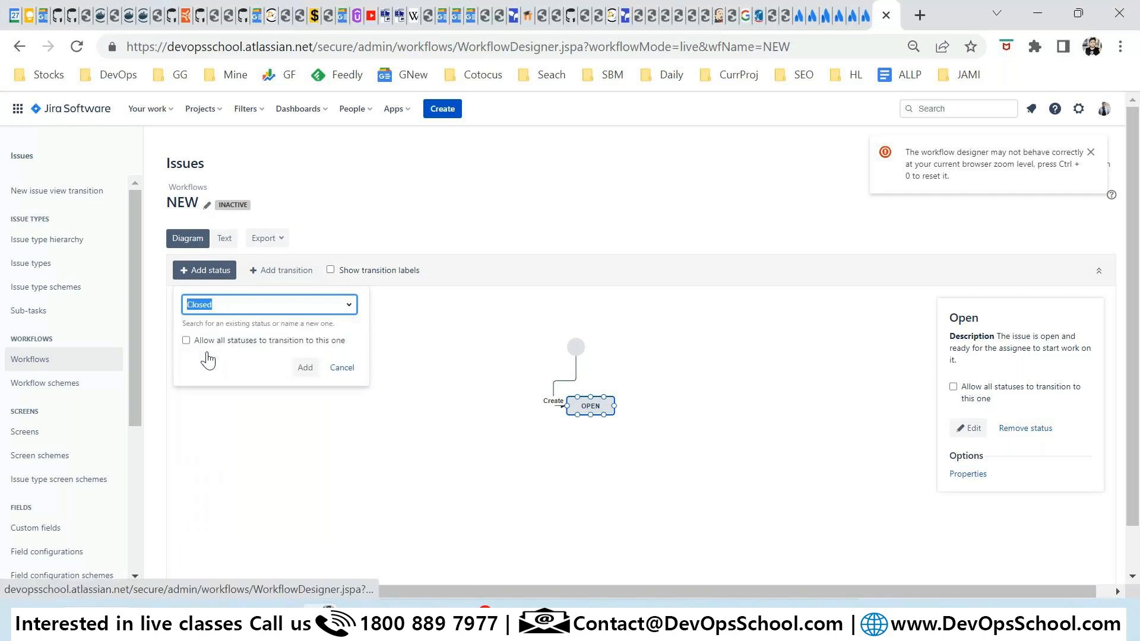
click(303, 369)
drag(637, 368, 631, 488)
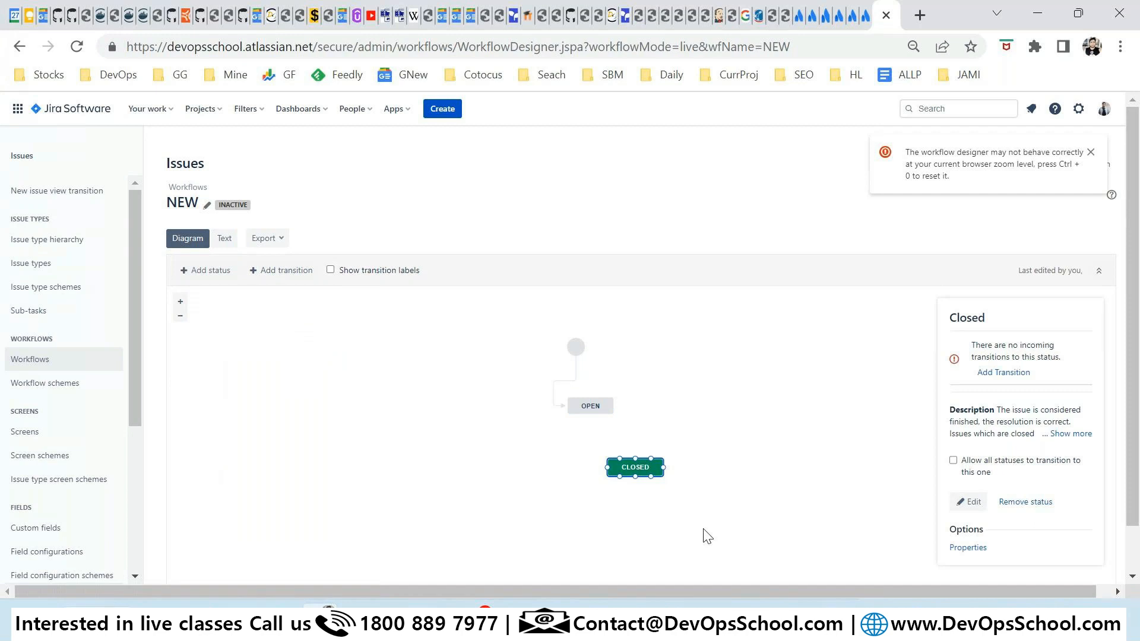
Add a transition named Open2Closed from Open to Closed.
click(997, 372)
click(560, 277)
click(479, 304)
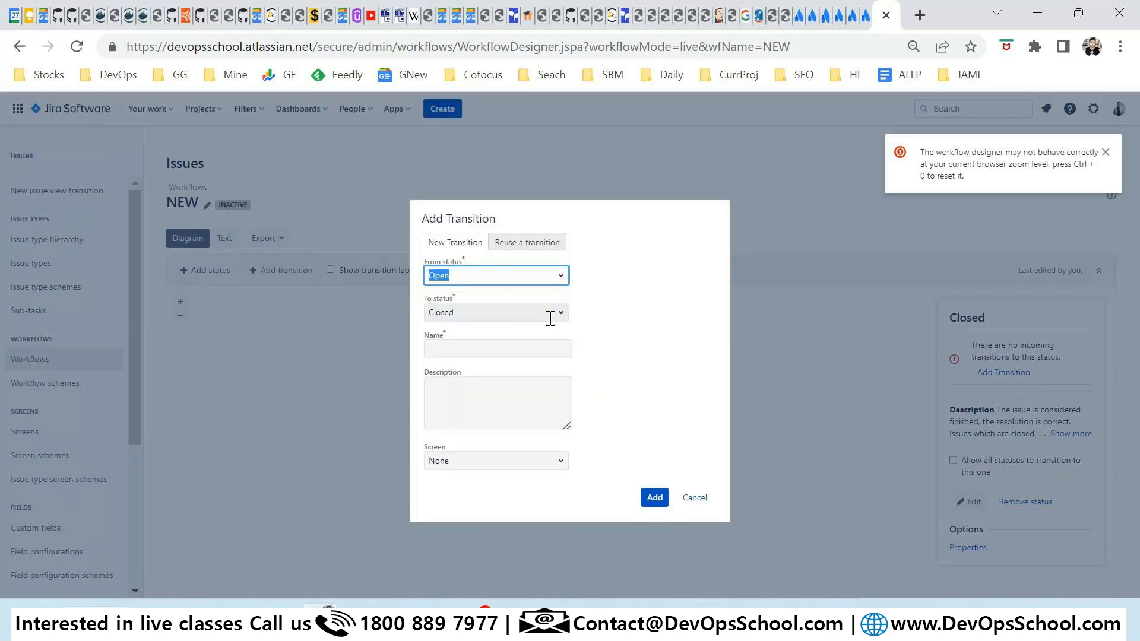
click(492, 356)
text(O)
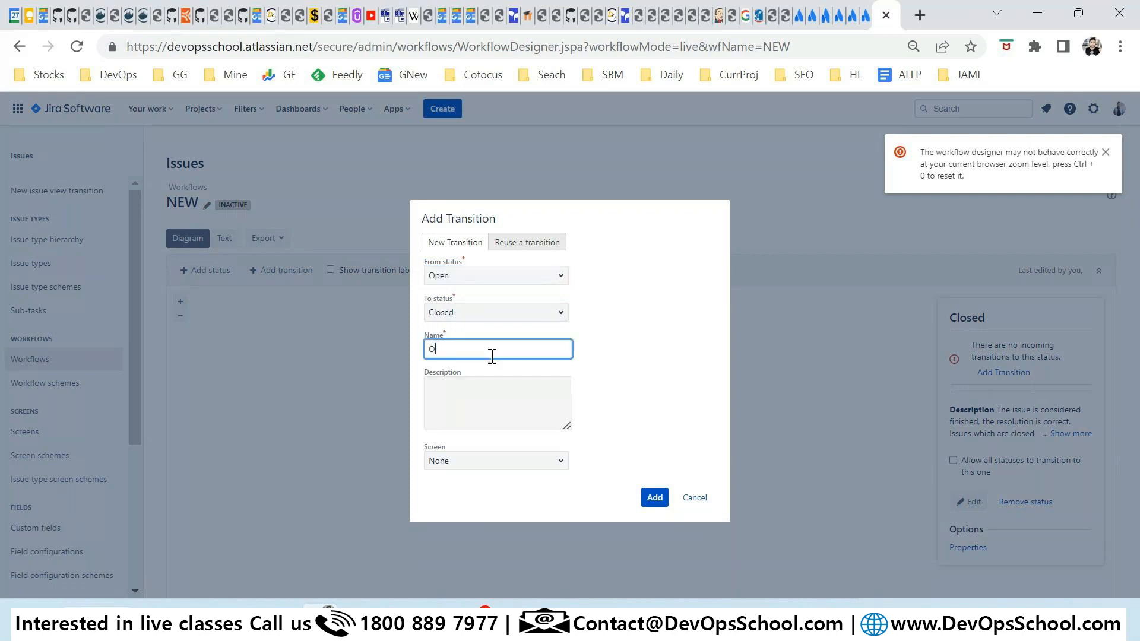
text(pen2Closed)
key(ctrl+a)
click(653, 499)
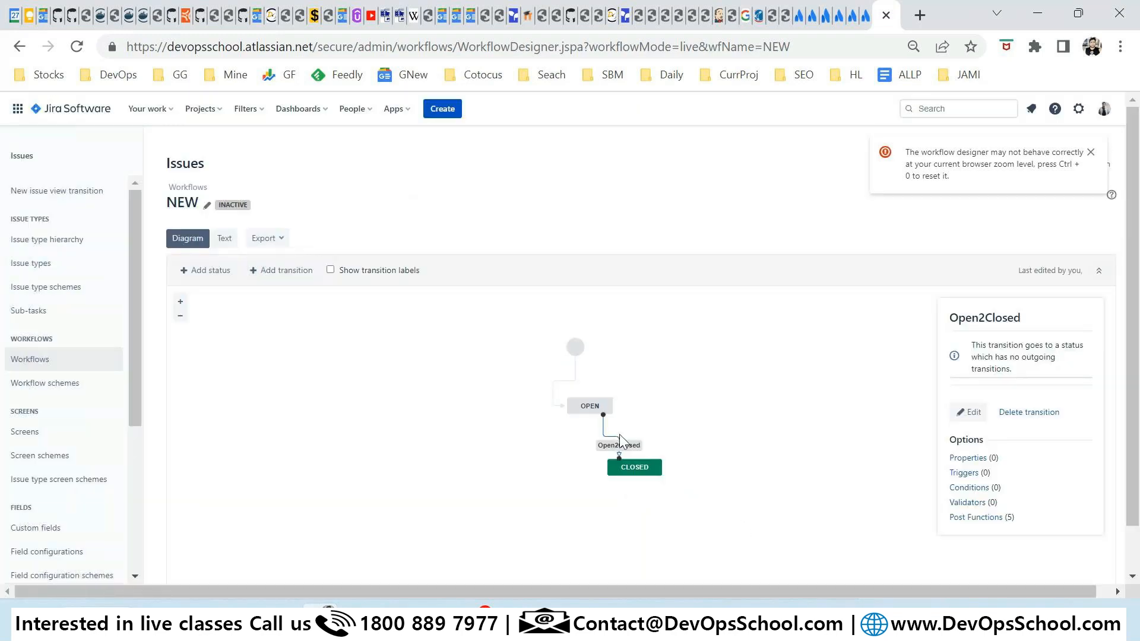
Move CLOSED further right and lower, and dismiss the browser zoom warning.
click(636, 467)
drag(636, 467, 770, 499)
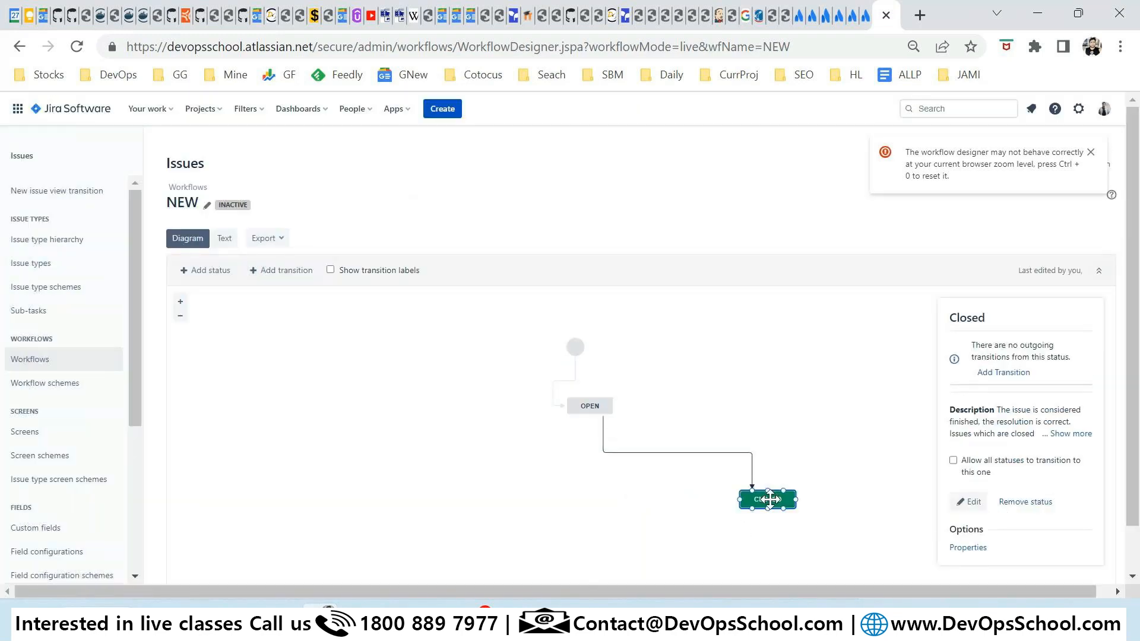
click(1090, 151)
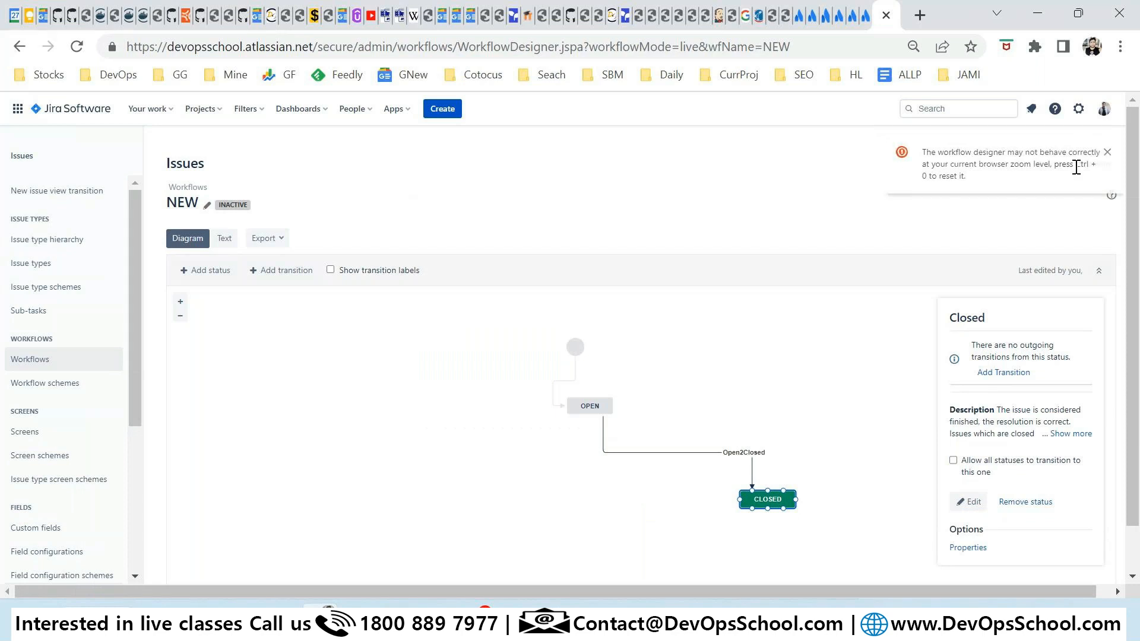
scroll(781, 484, down, 1)
scroll(781, 484, up, 1)
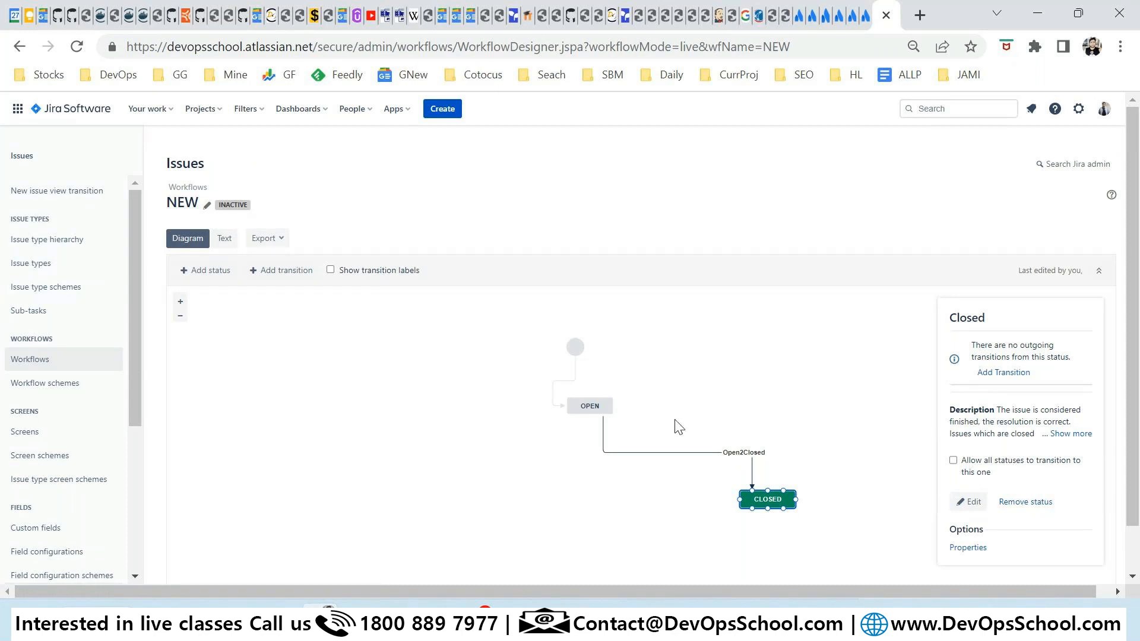
Check the Inactive workflows tab shows NEW as not in use, then open the Projects menu.
click(194, 187)
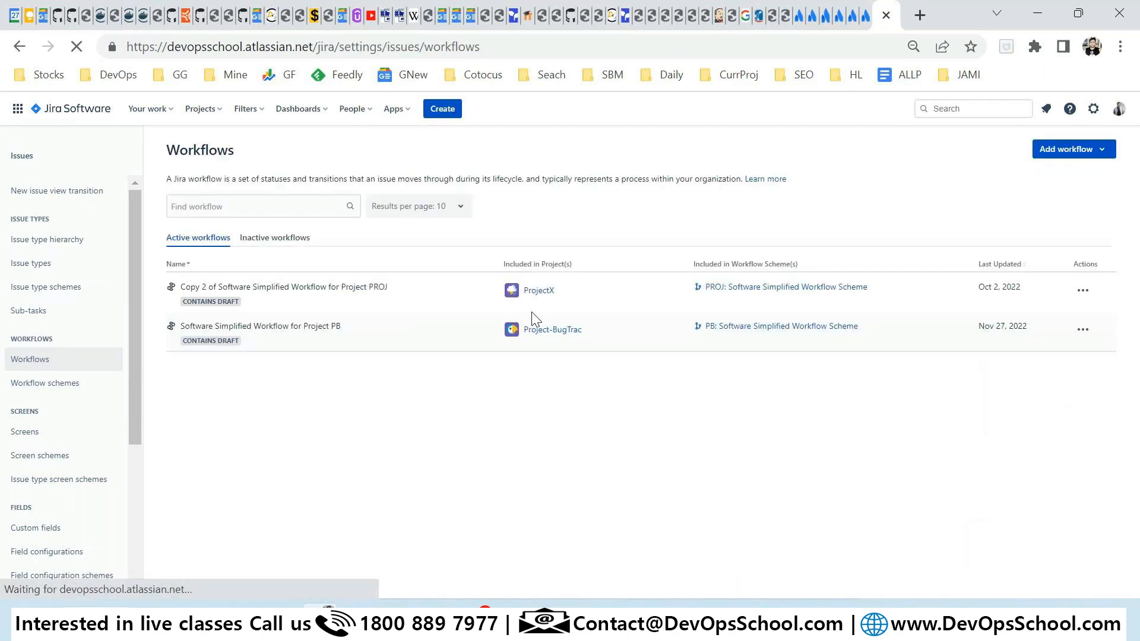
click(275, 237)
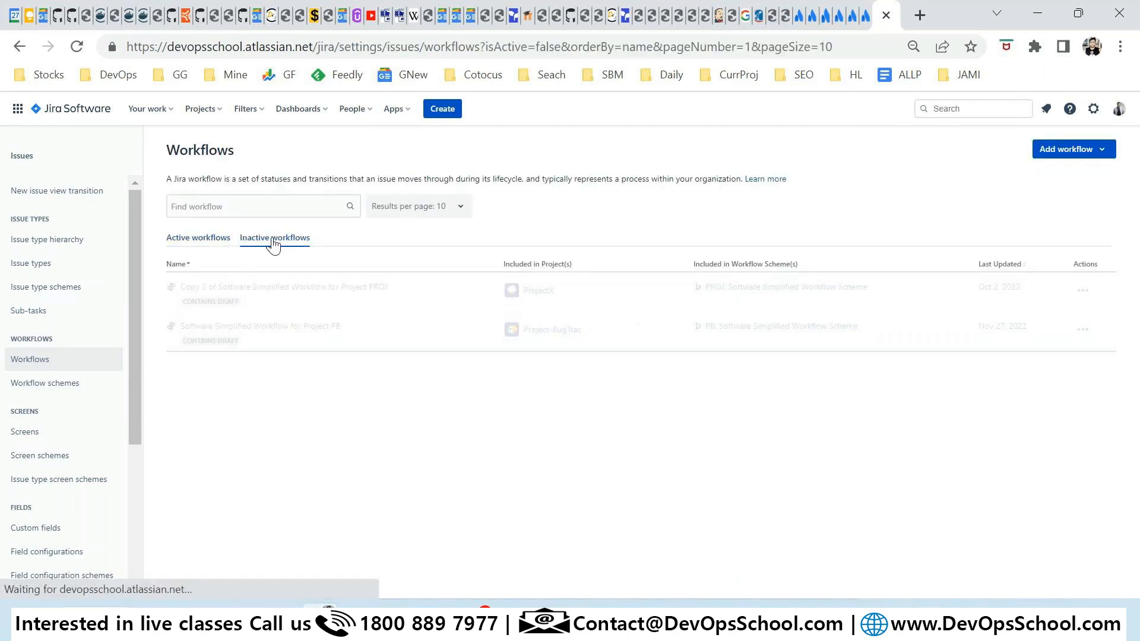
drag(200, 469, 175, 466)
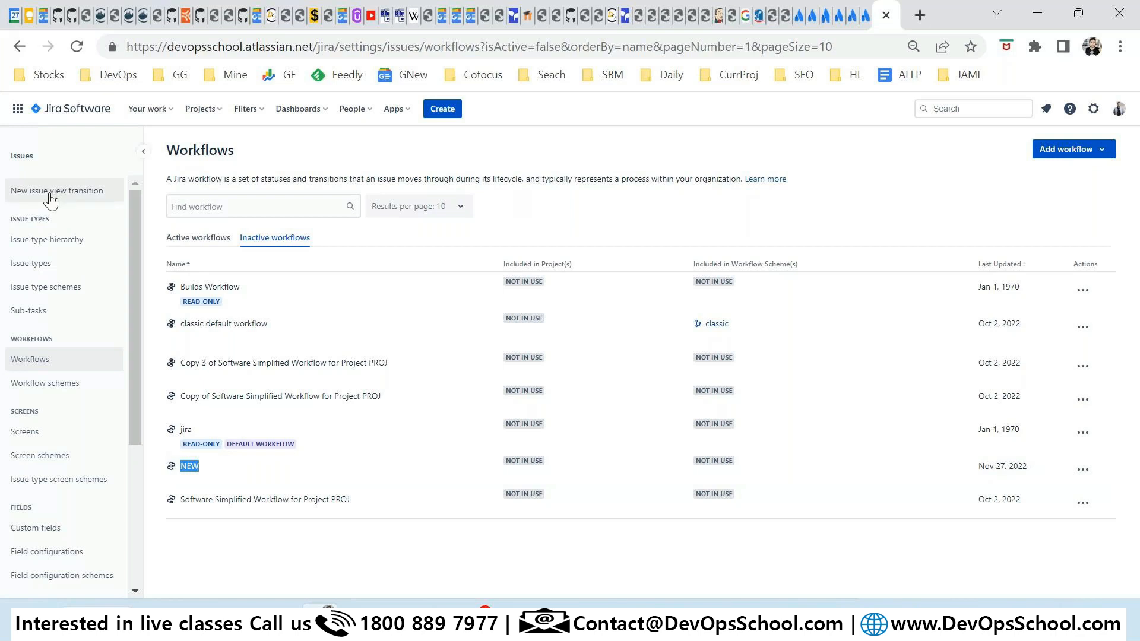
click(200, 108)
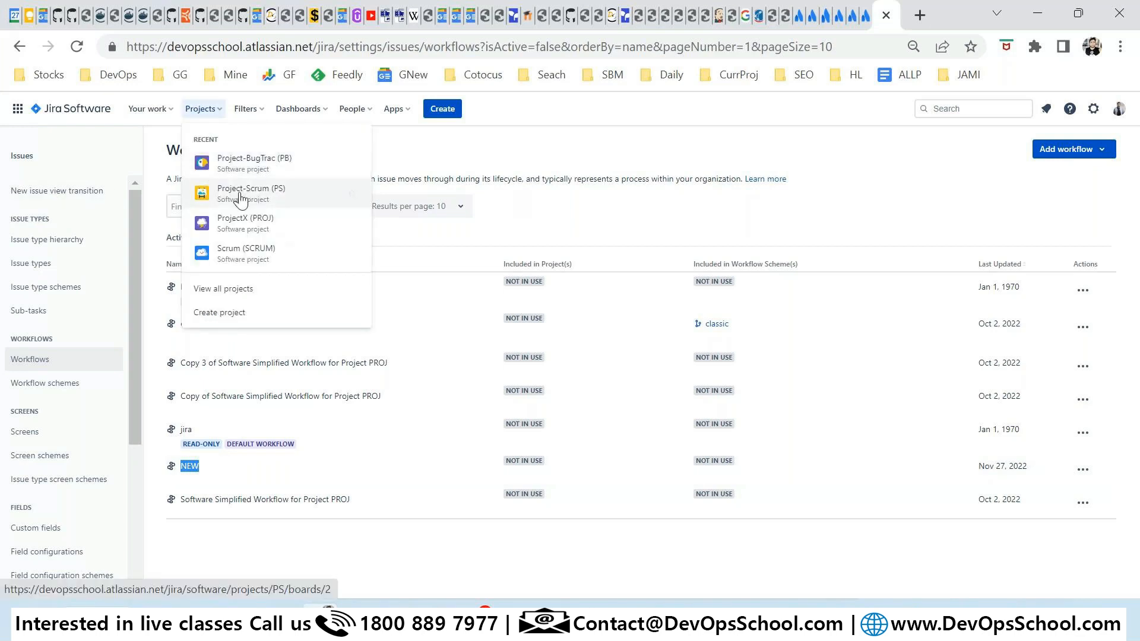
Go to Project-BugTrac's Project settings and open its Permissions, then People page.
click(254, 171)
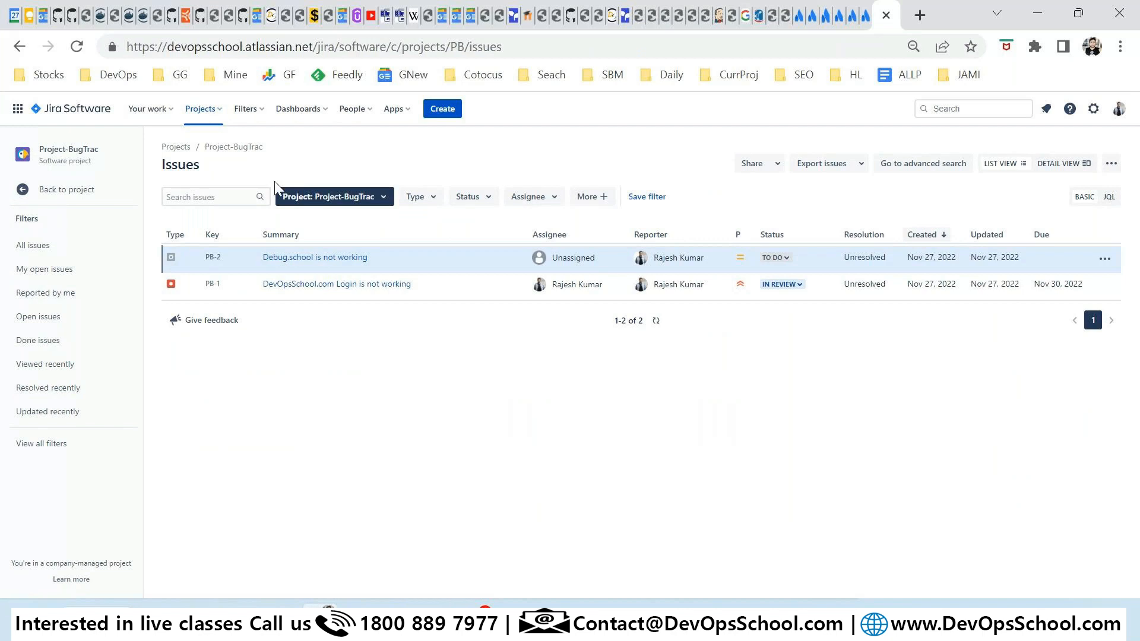
click(66, 190)
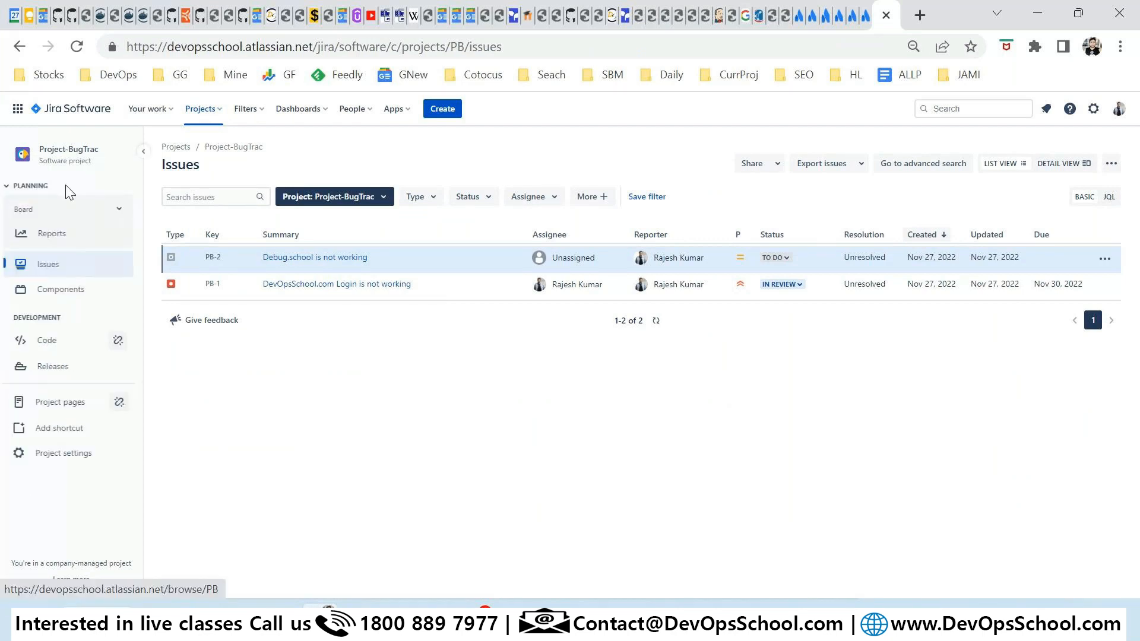
click(80, 465)
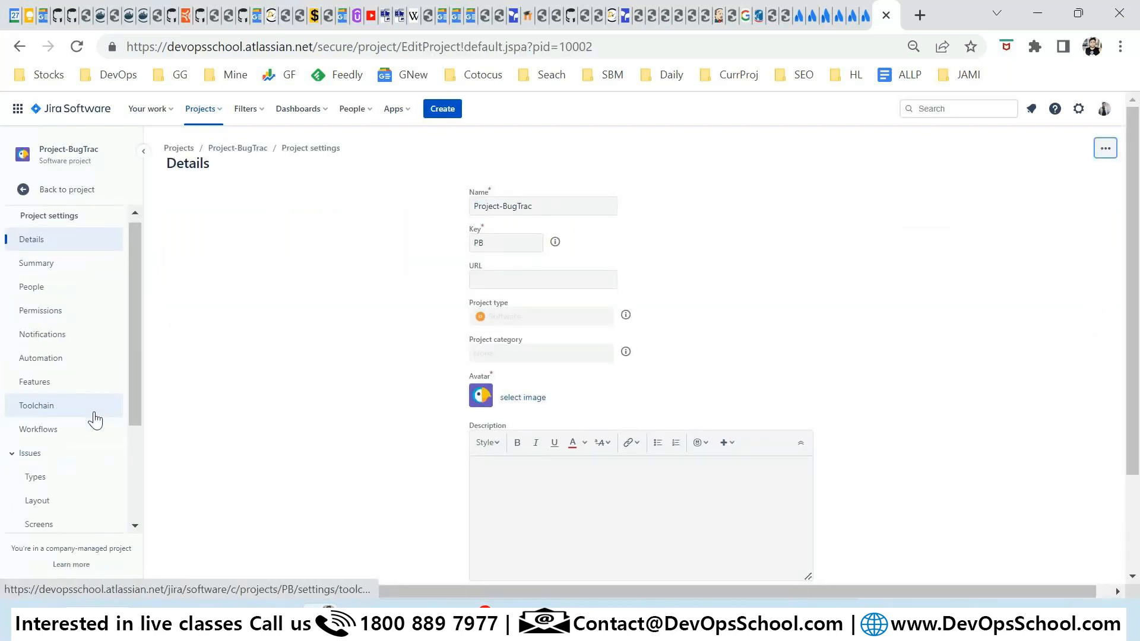
scroll(91, 416, down, 2)
scroll(118, 427, down, 2)
scroll(136, 454, down, 2)
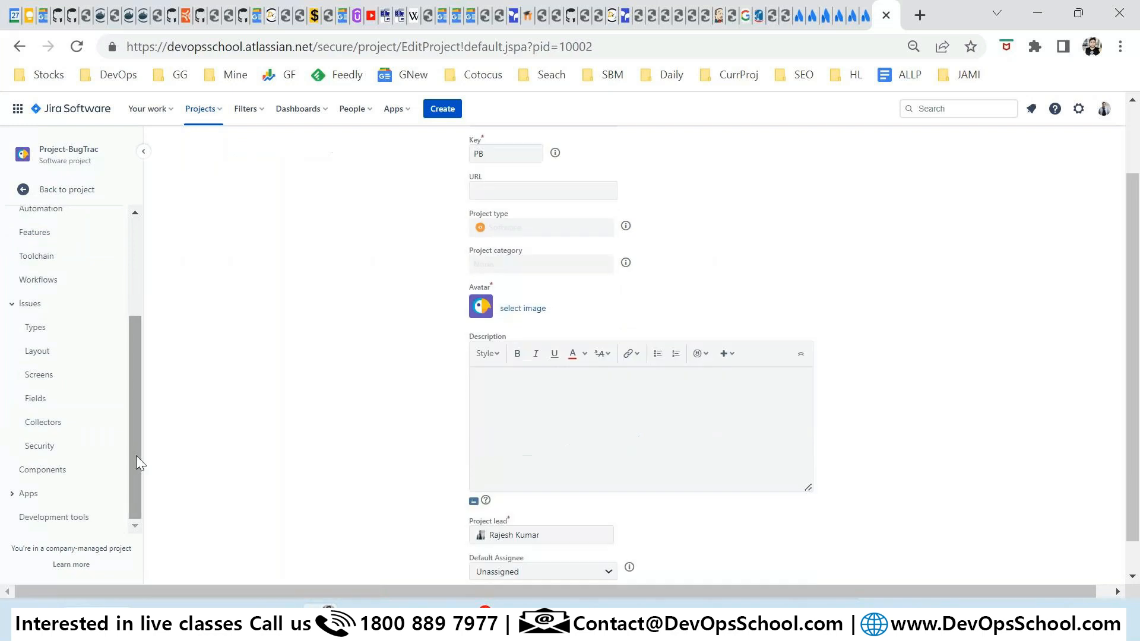
drag(138, 464, 123, 347)
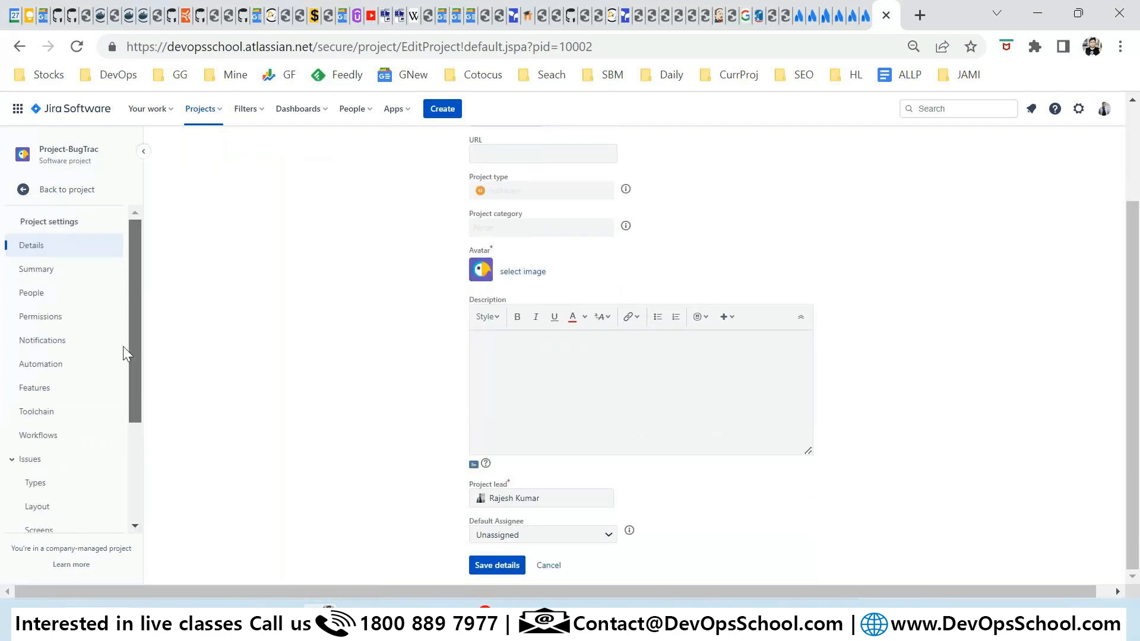
click(50, 318)
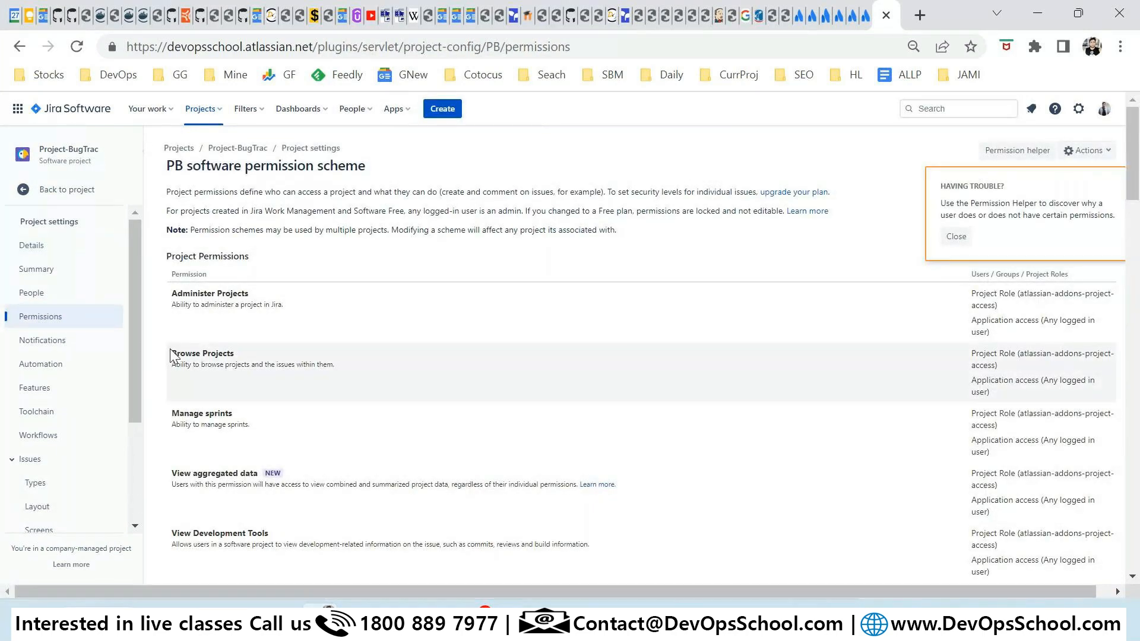
click(50, 297)
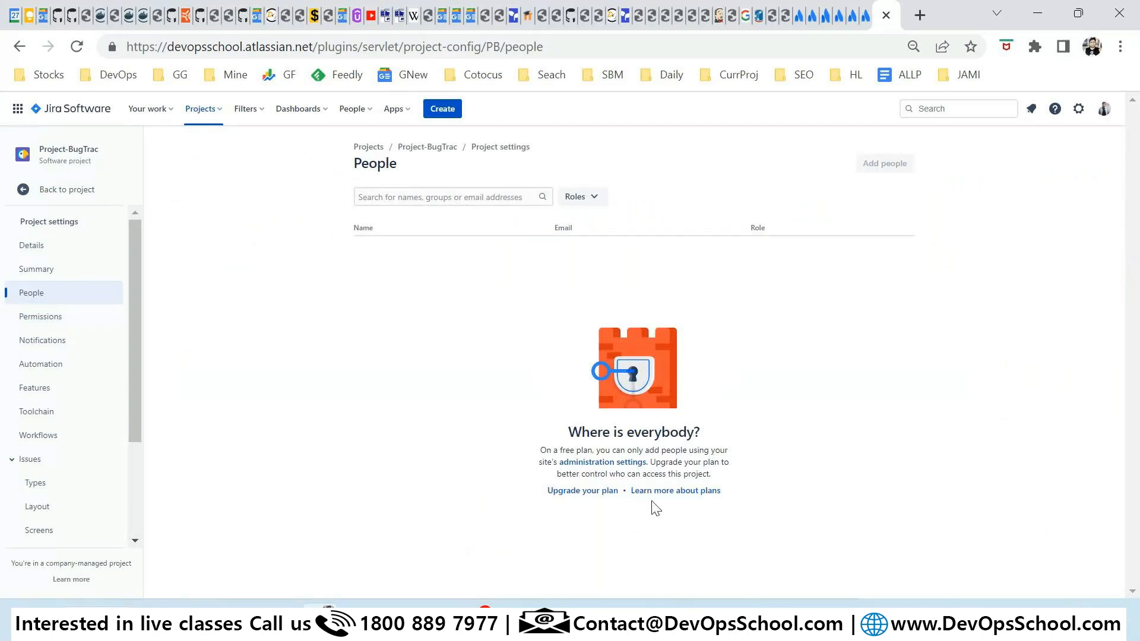
Zoom in to read the free-plan note on adding people, then return to Permissions.
drag(546, 449, 731, 454)
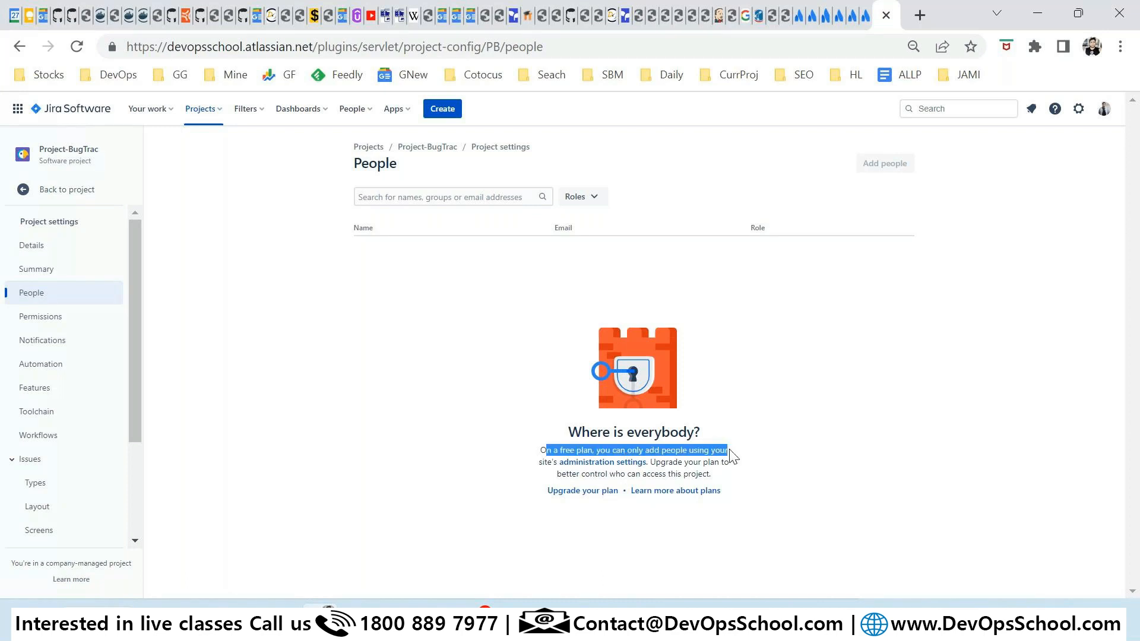
key(ctrl+plus)
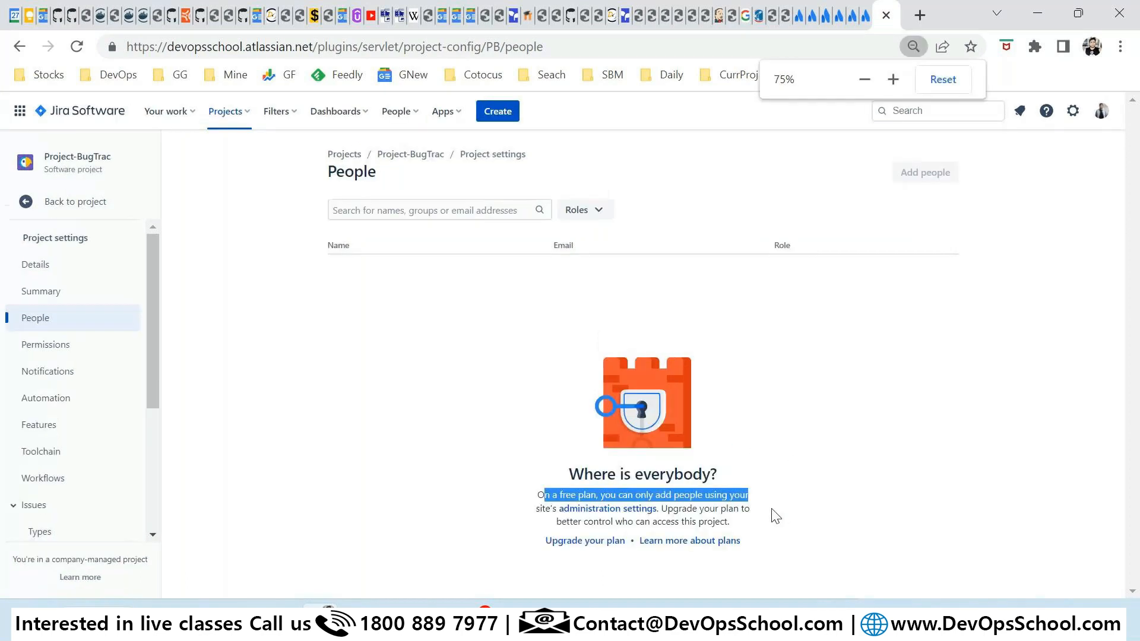
click(780, 372)
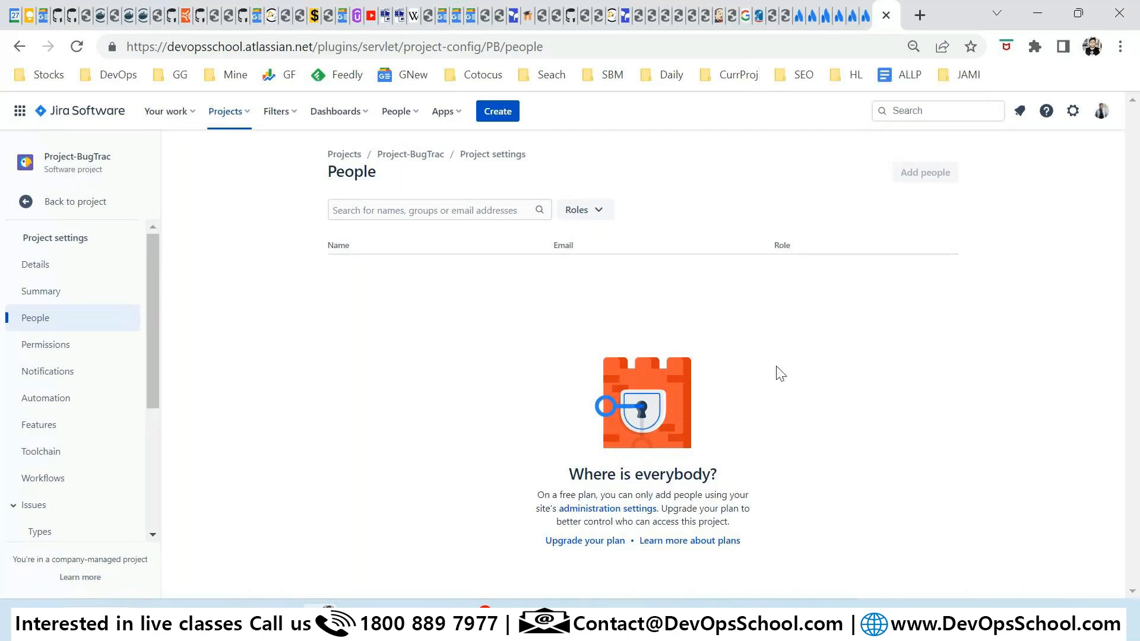
mouse_move(923, 166)
drag(810, 211, 867, 211)
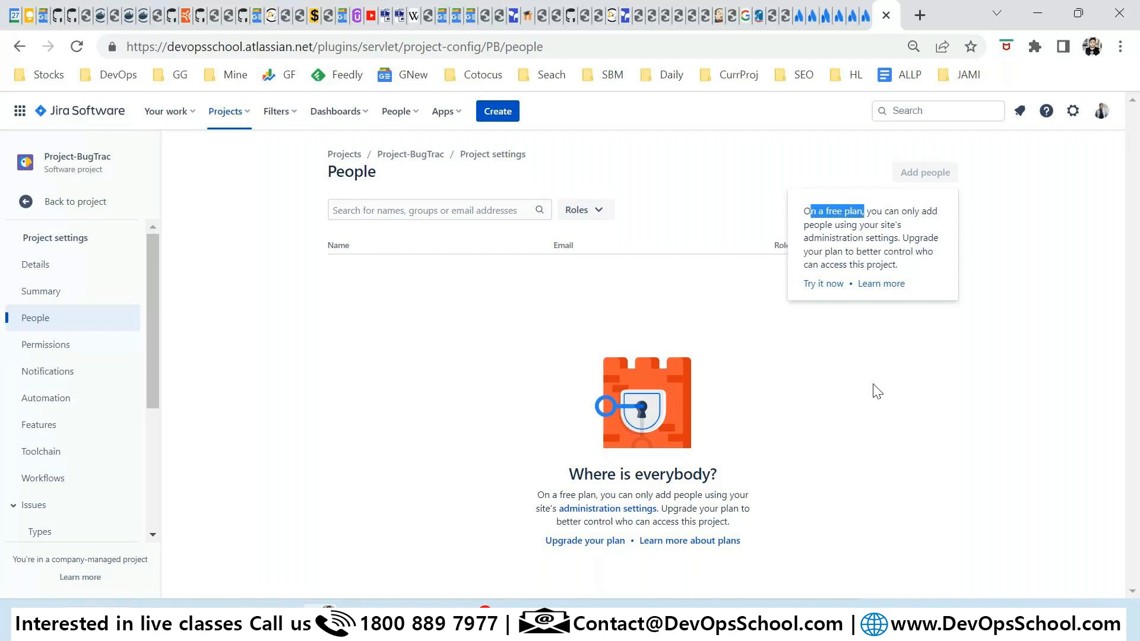
double_click(237, 46)
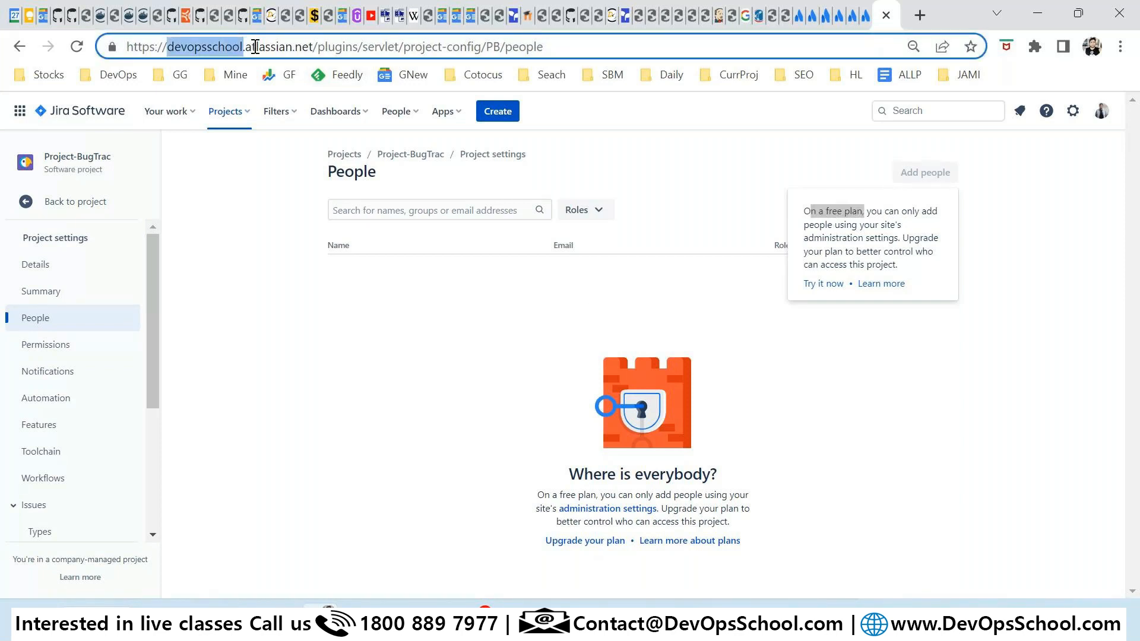
click(767, 386)
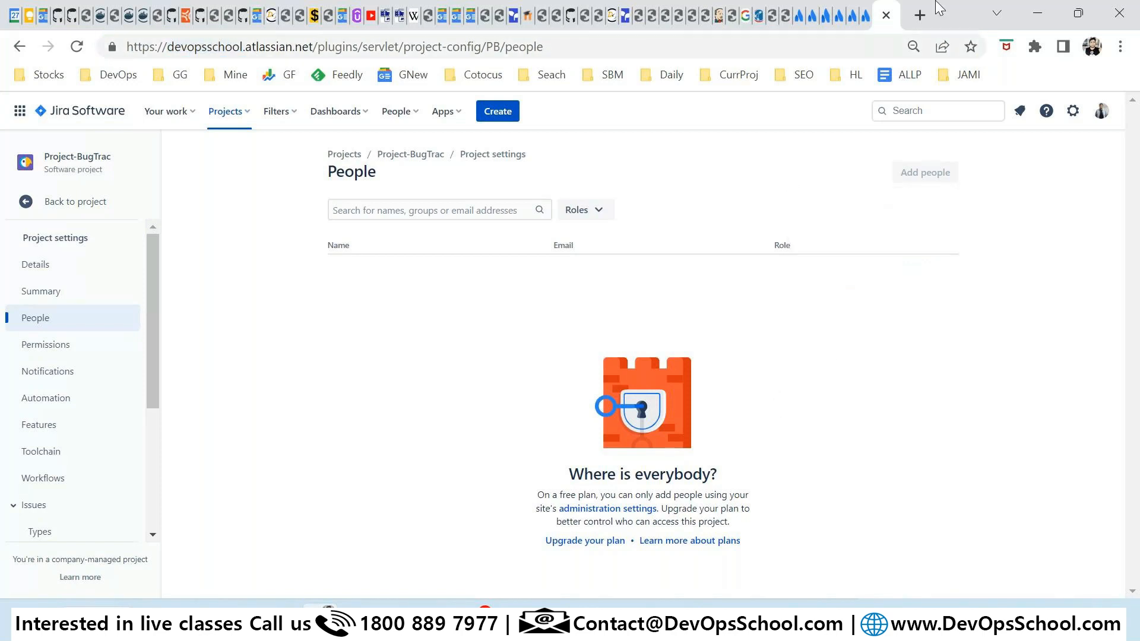
click(1102, 124)
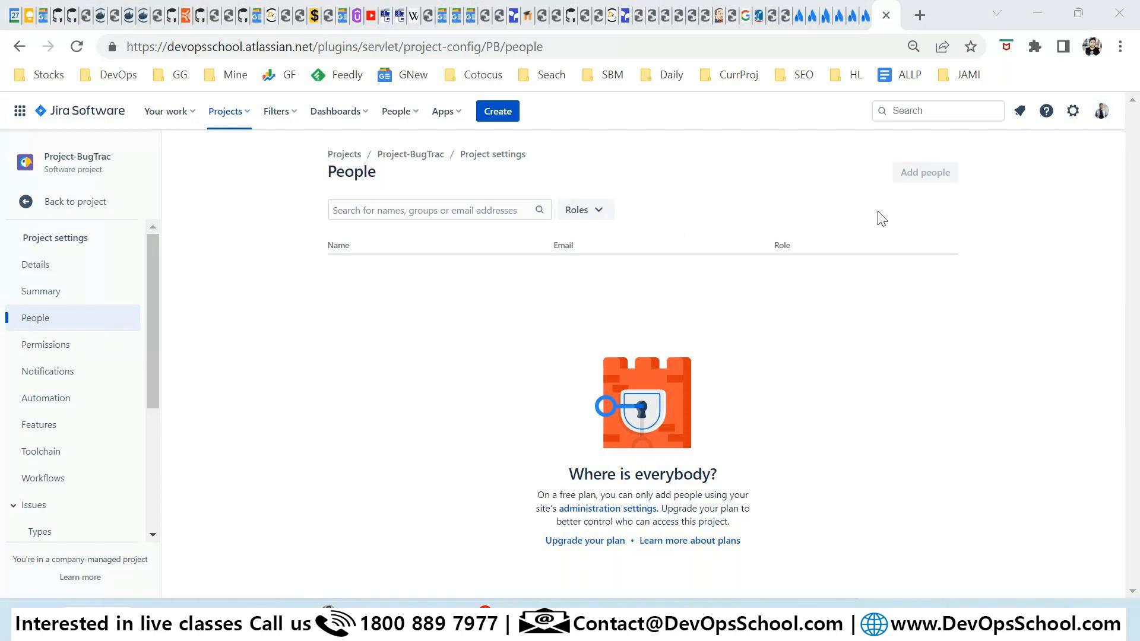
mouse_move(913, 173)
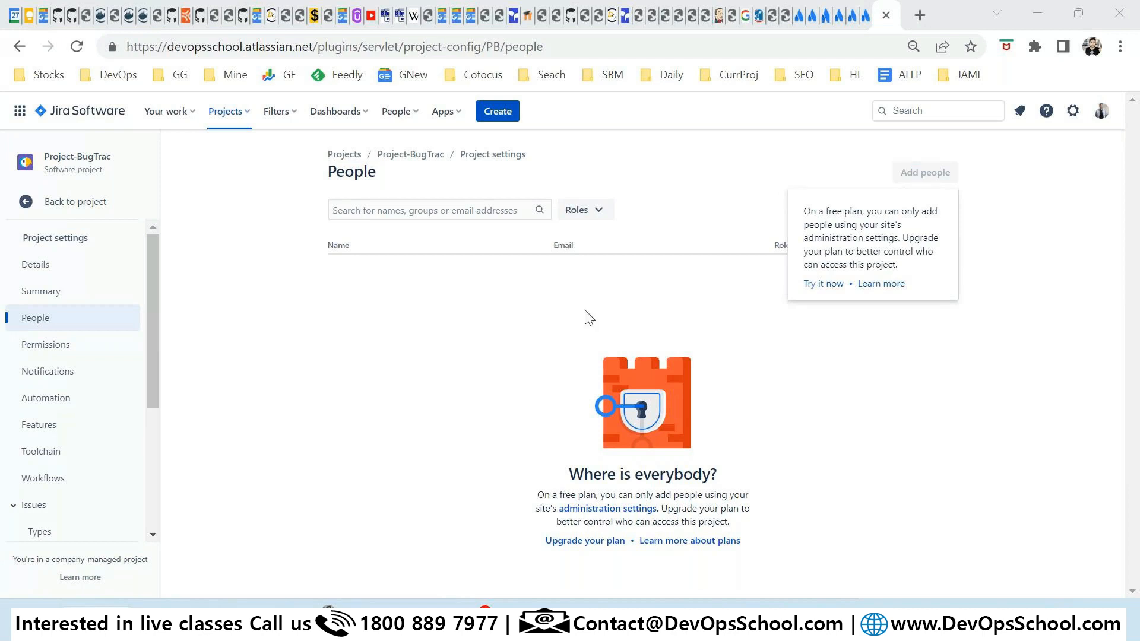
click(60, 355)
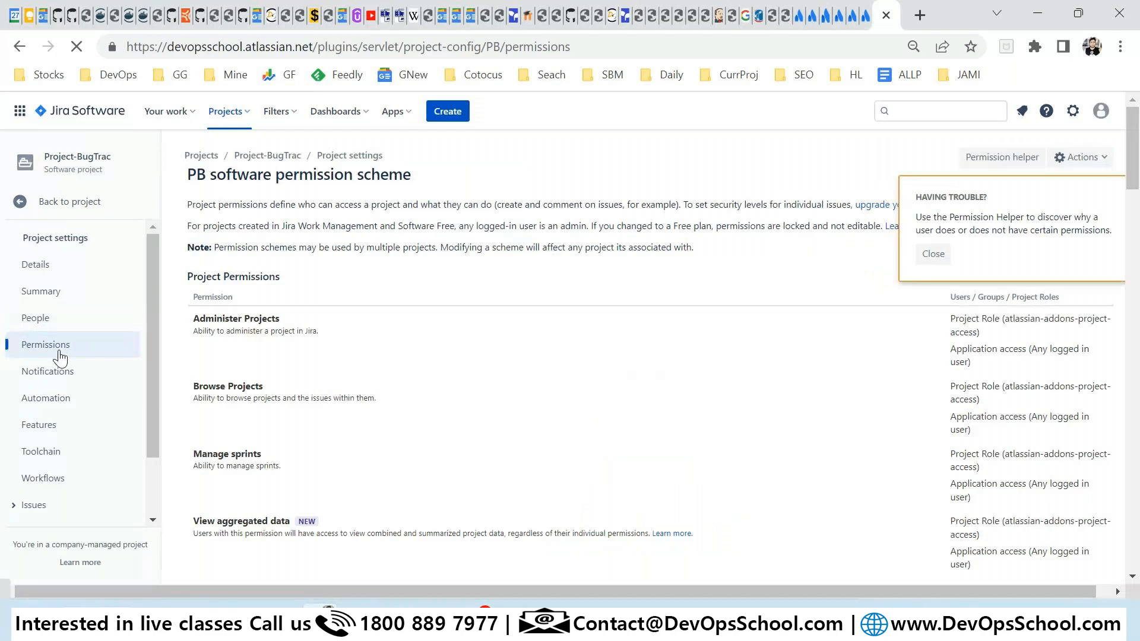
Review the PB permission scheme down to Comments and Attachments, then open Issues > Layout.
scroll(529, 412, down, 3)
drag(191, 140, 399, 436)
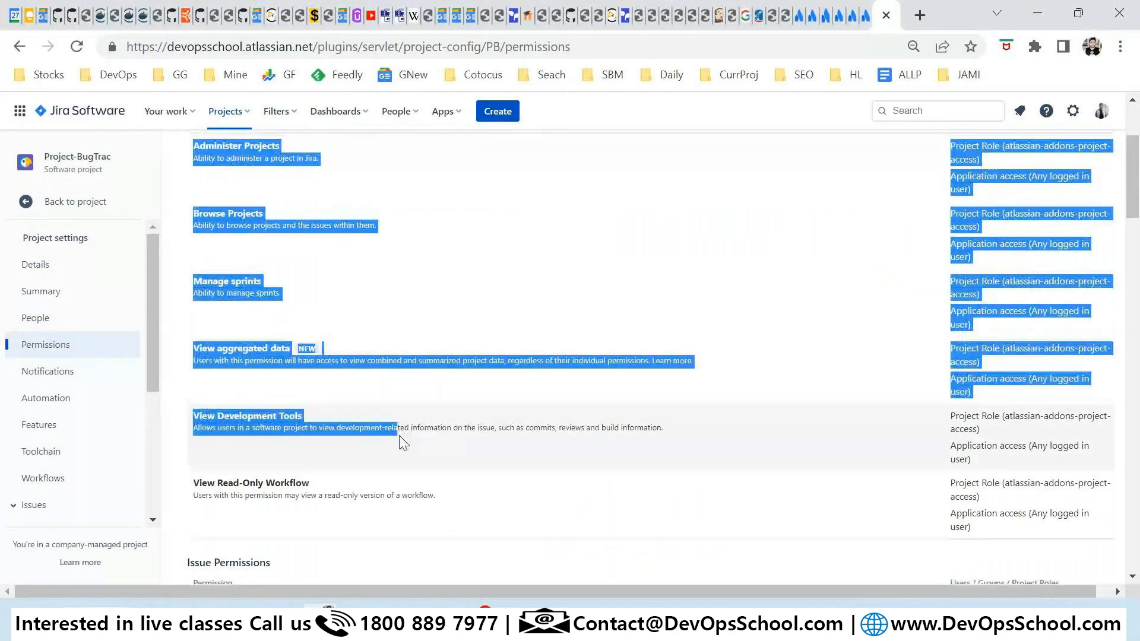
click(289, 397)
scroll(288, 398, up, 3)
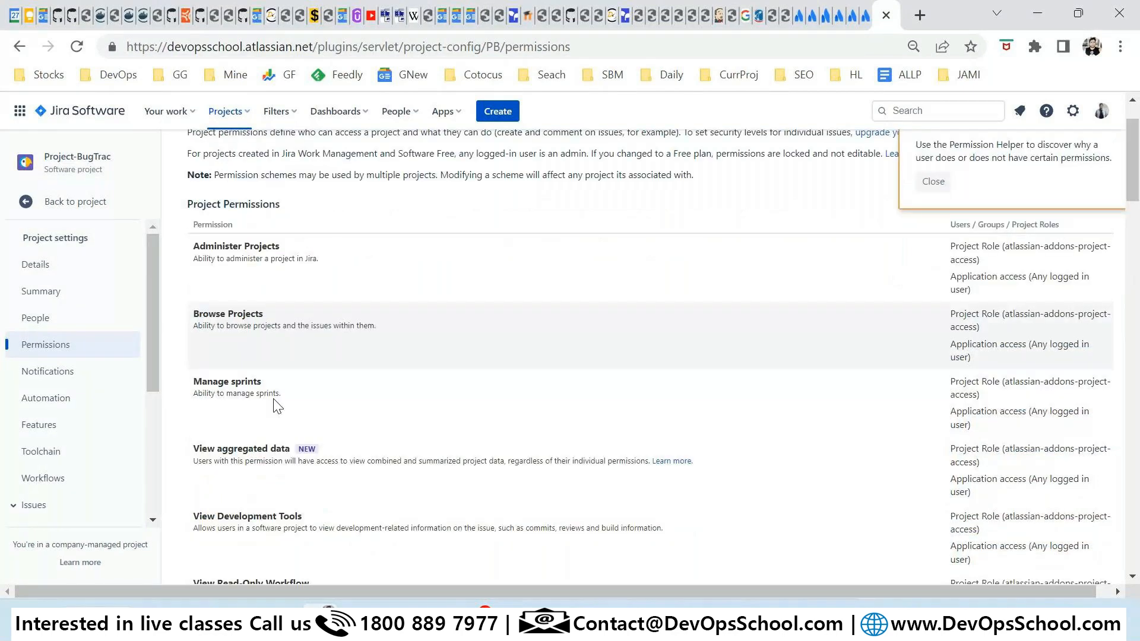
scroll(278, 408, down, 6)
drag(207, 378, 355, 390)
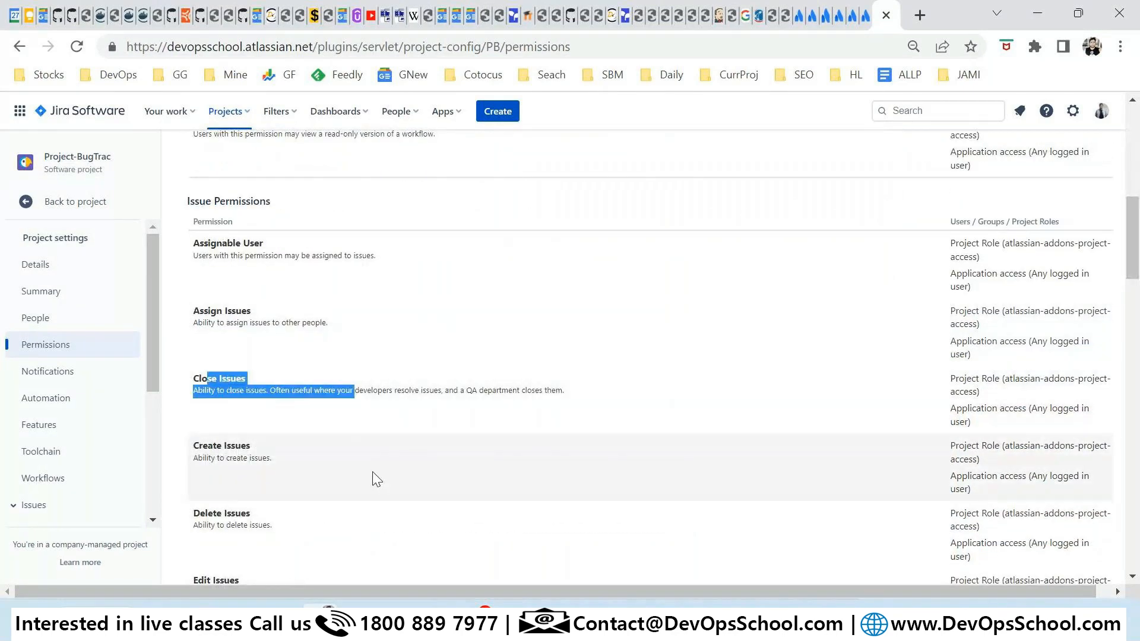
click(372, 472)
scroll(269, 393, down, 1)
scroll(255, 385, down, 8)
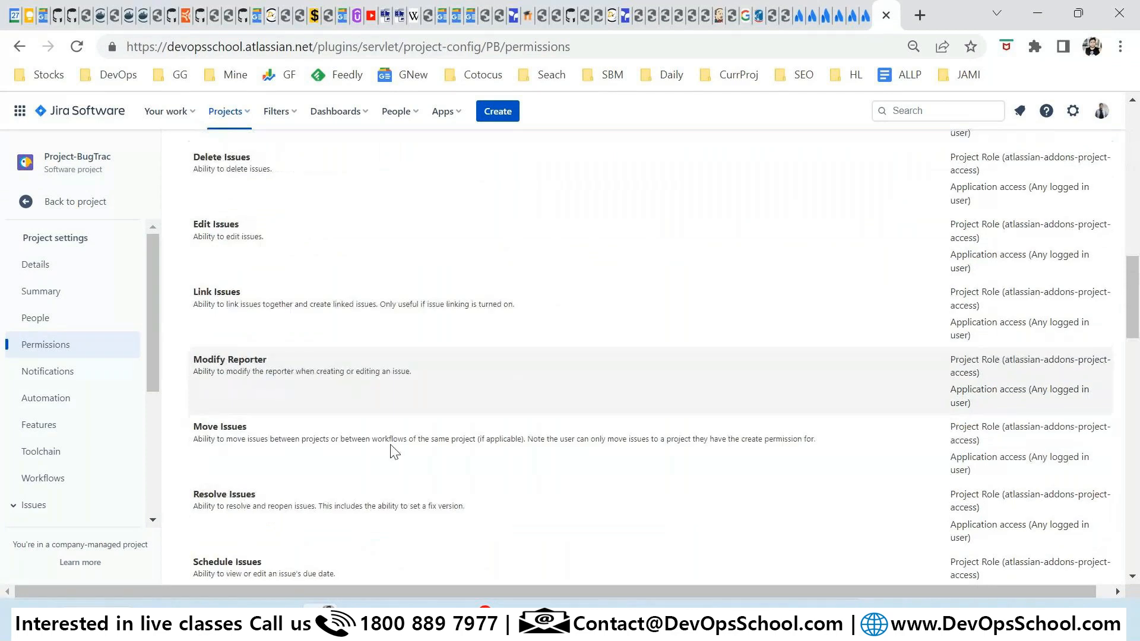
scroll(394, 438, down, 6)
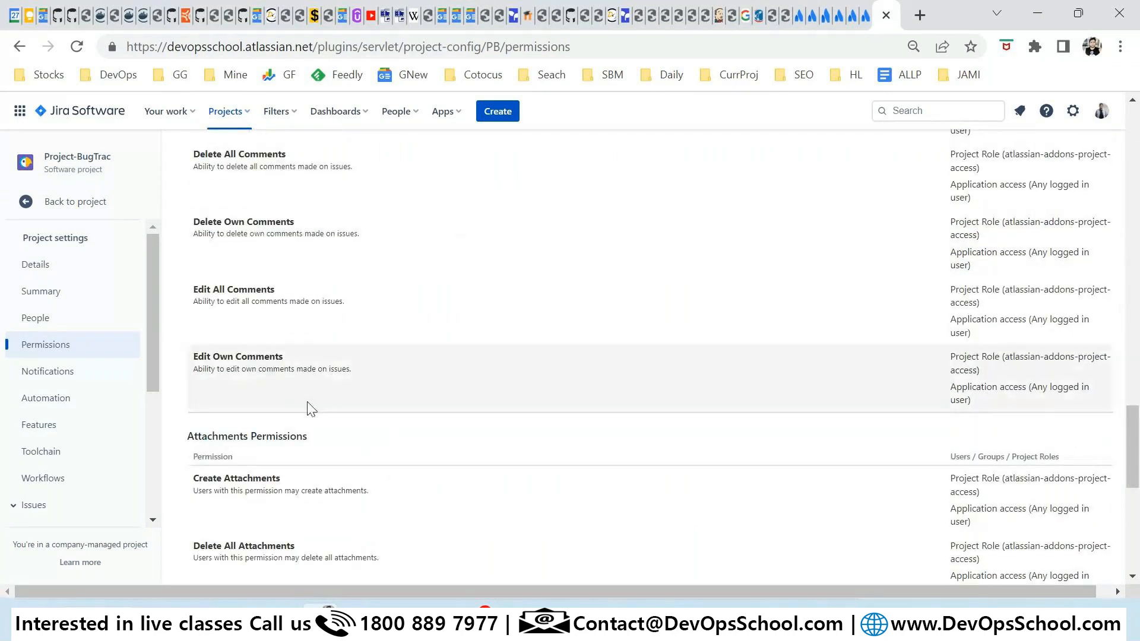
scroll(89, 388, down, 3)
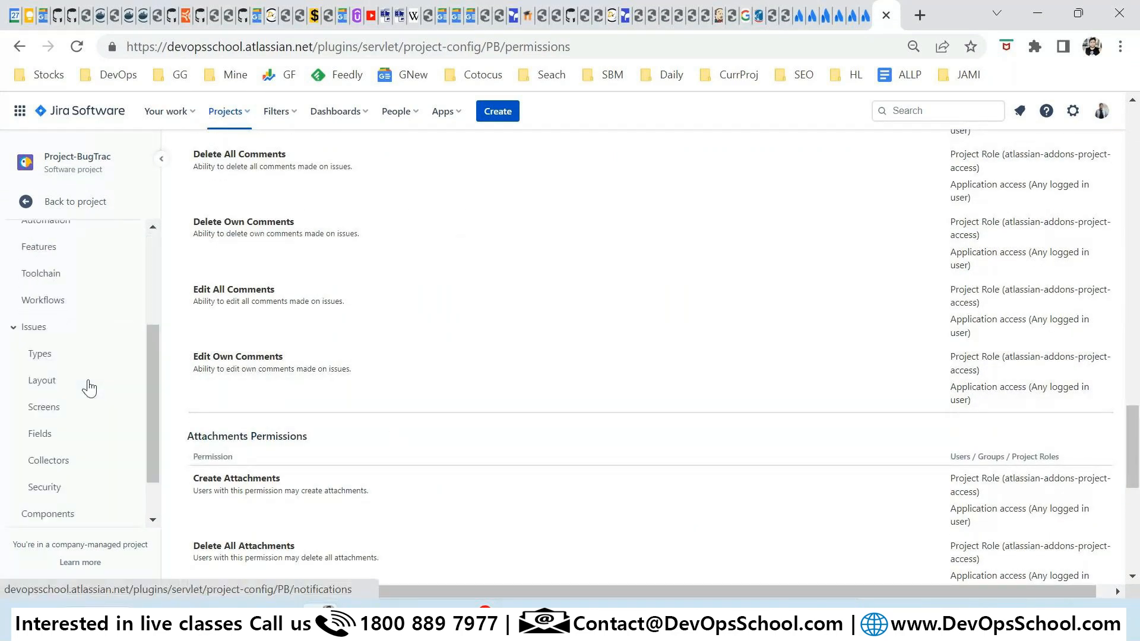
scroll(89, 387, down, 1)
click(89, 326)
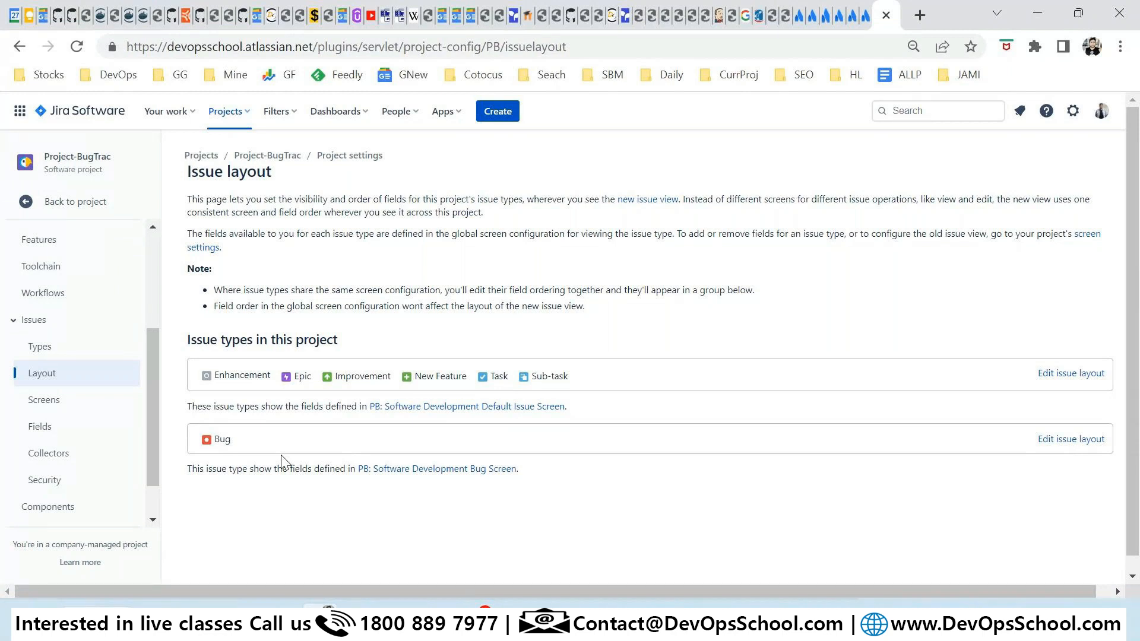
Look over the Bug and Default screen layouts, go back to the project, and open Projects.
scroll(118, 479, down, 1)
scroll(118, 480, down, 1)
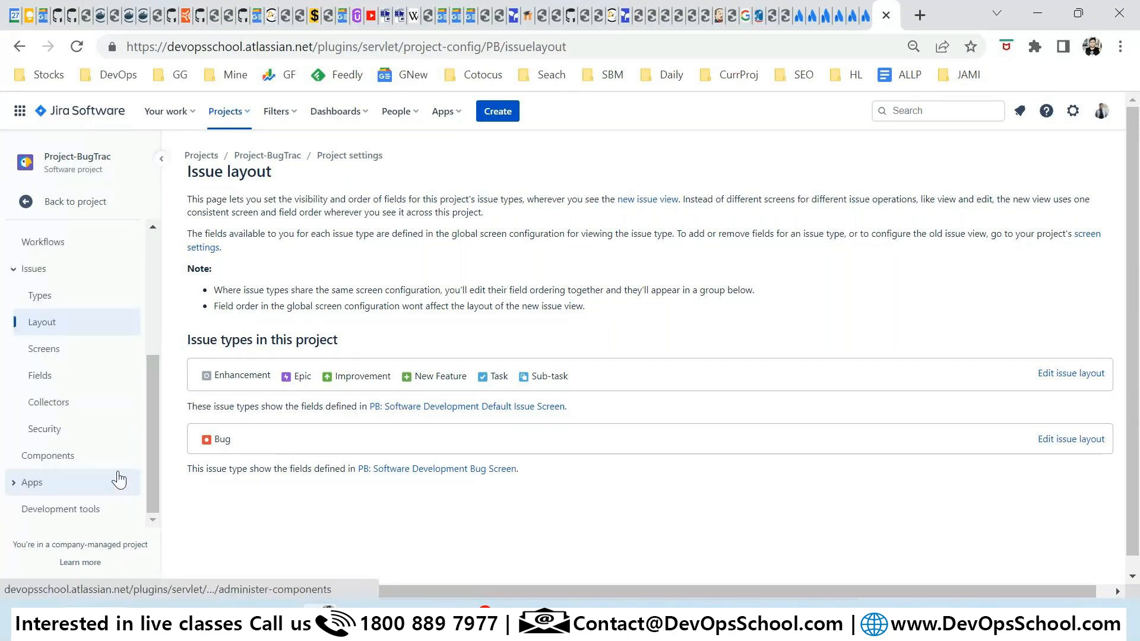
scroll(116, 479, up, 3)
scroll(115, 477, up, 1)
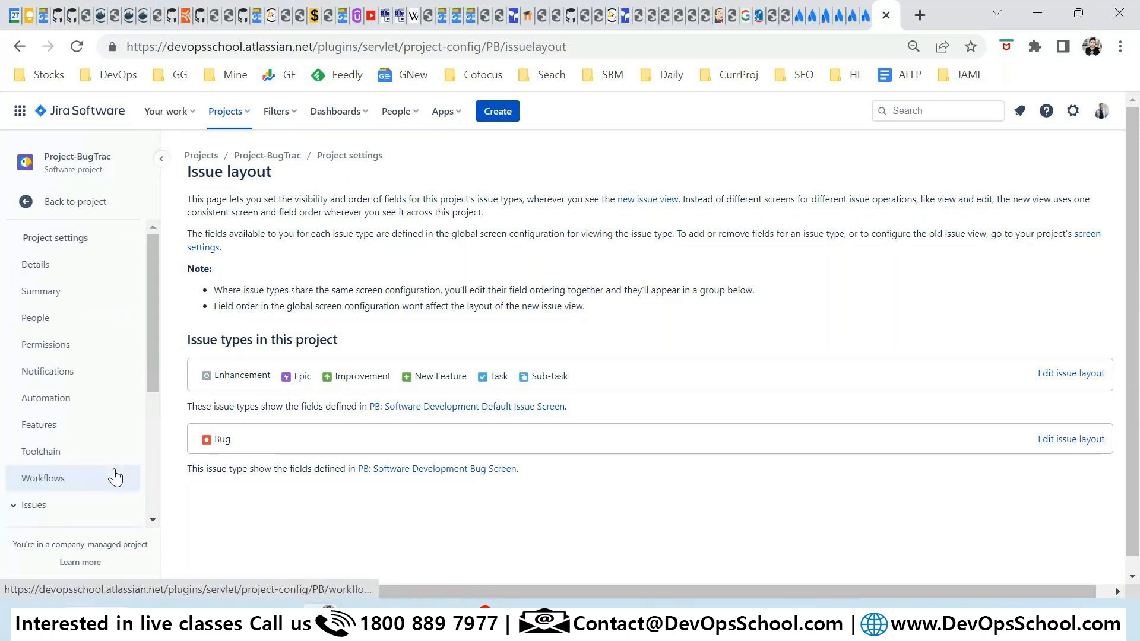
click(70, 201)
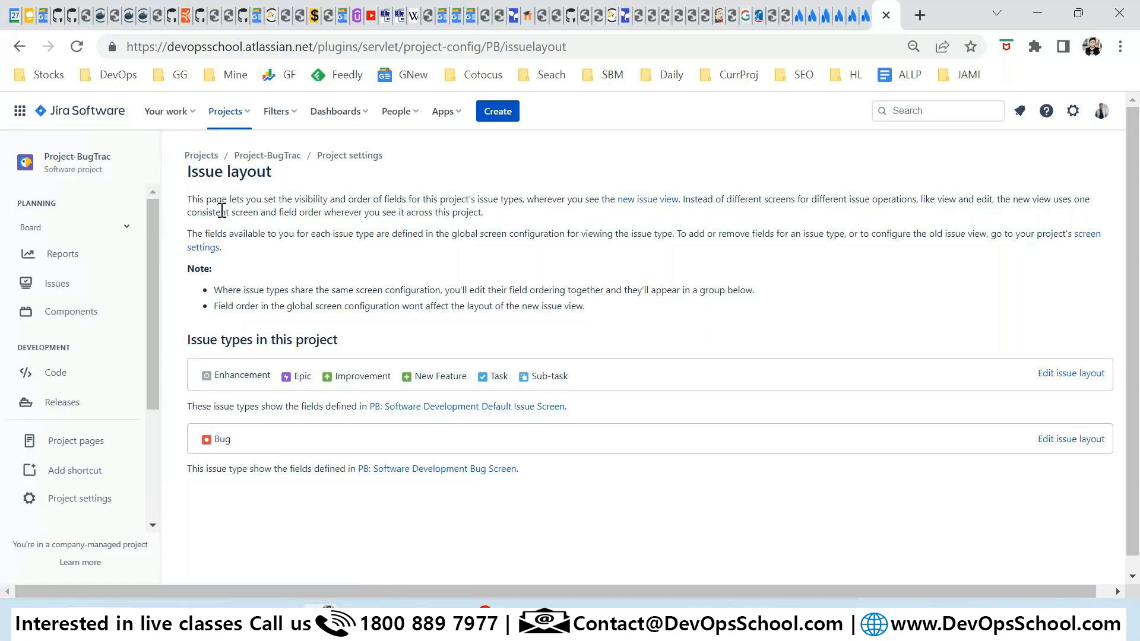
click(221, 120)
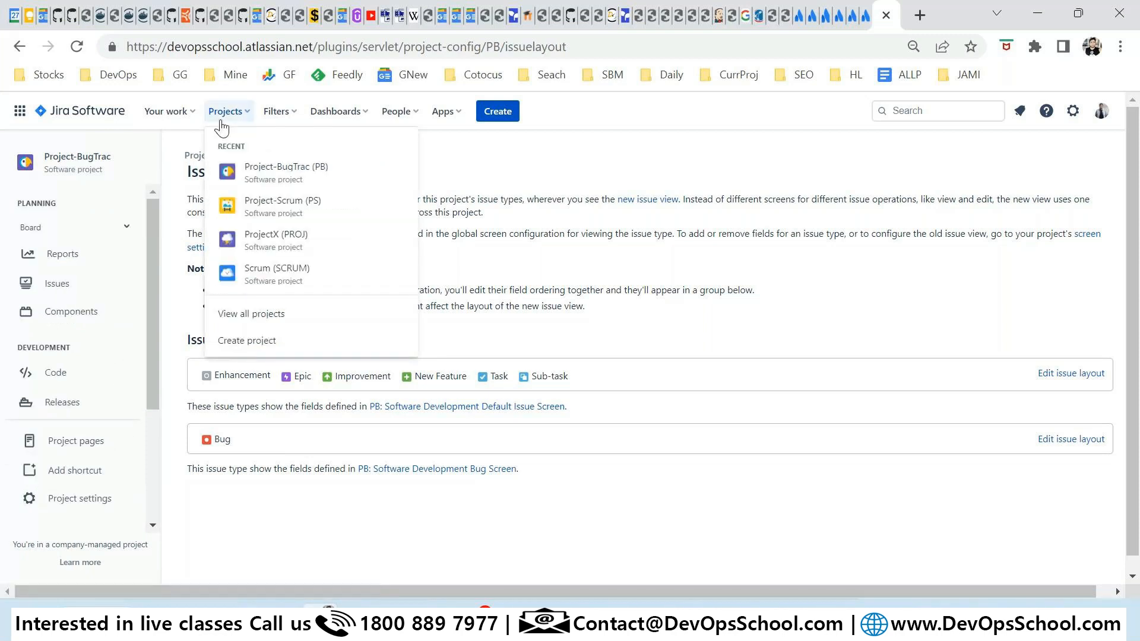
Open Project-Scrum (PS) from the Projects list and go to its backlog.
click(277, 207)
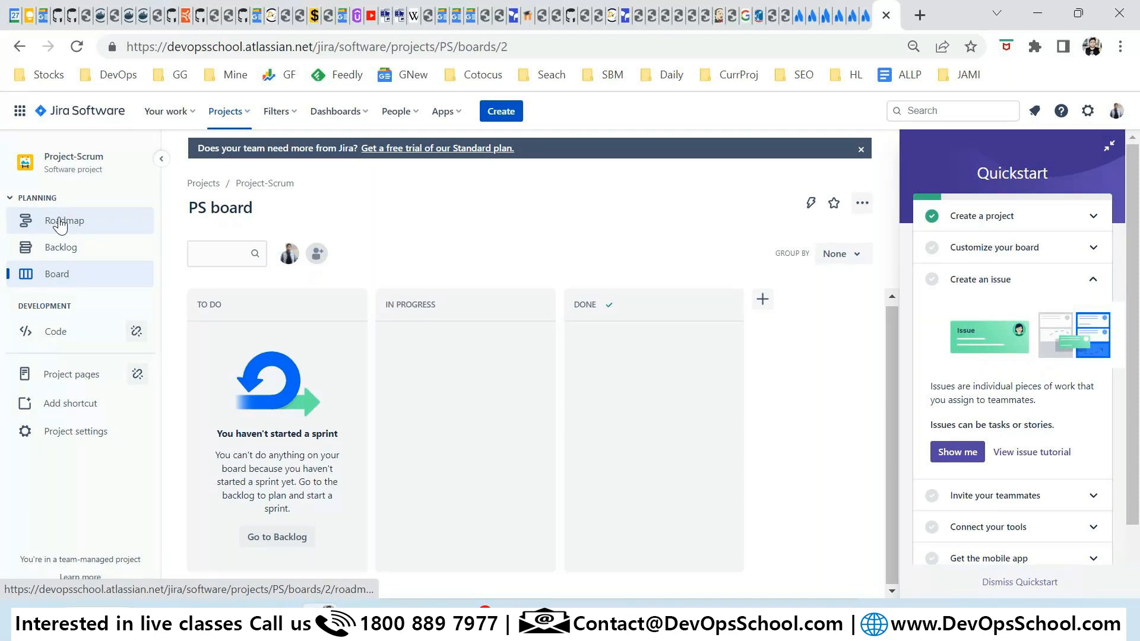
click(290, 537)
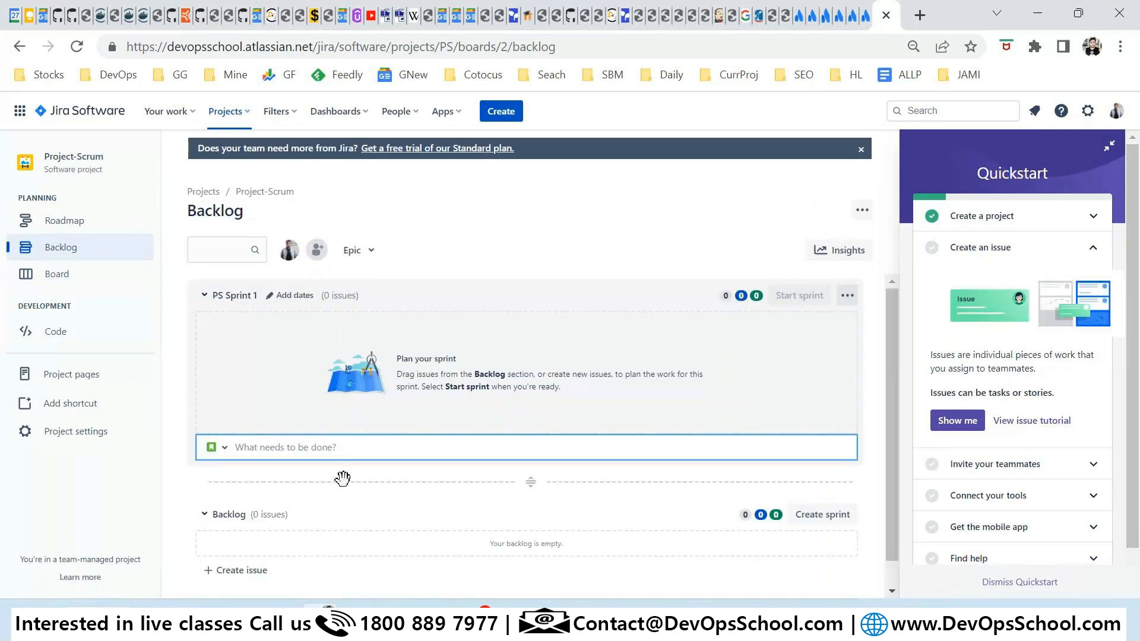
Create backlog issues PS-1 to PS-5 summarised 'DevOps School Is not wokring - 1' through '- 5'.
click(242, 571)
text(DevOps Sch)
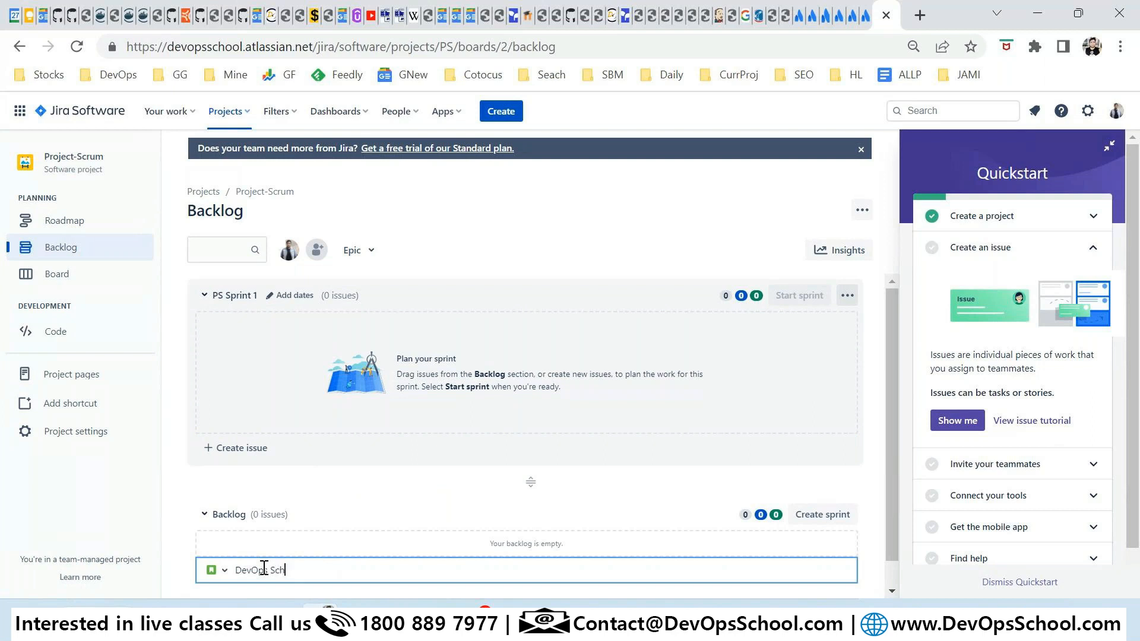
text(ool Is not wokring - 1)
key(ctrl+a)
key(ctrl+c)
key(Return)
key(ctrl+v)
key(BackSpace)
text(2)
key(Return)
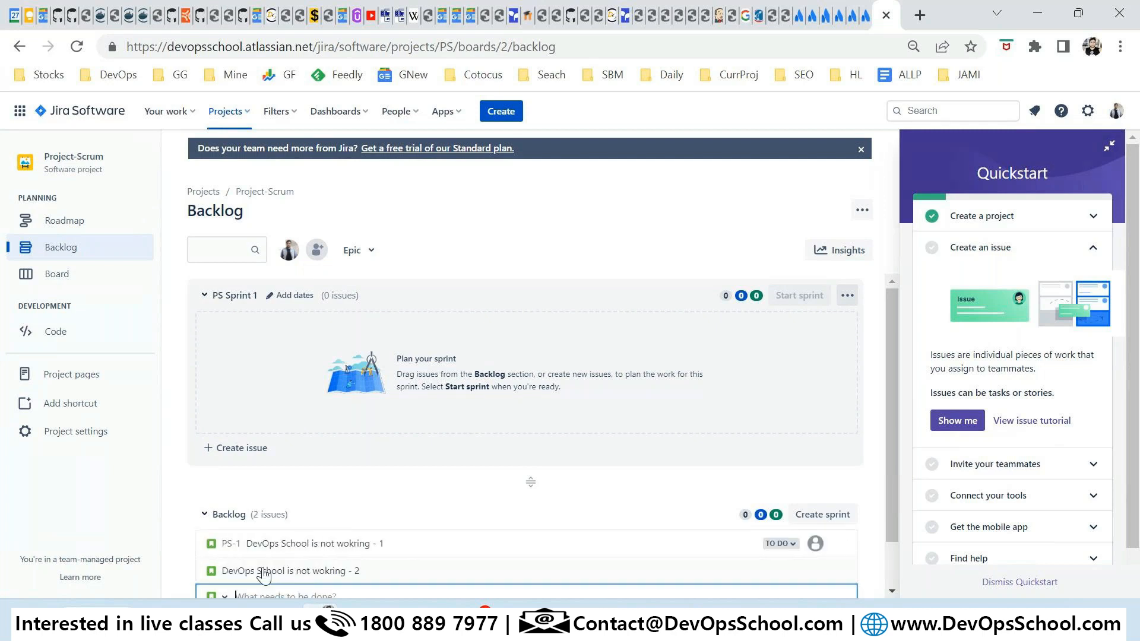
key(ctrl+v)
key(BackSpace)
text(3)
key(Return)
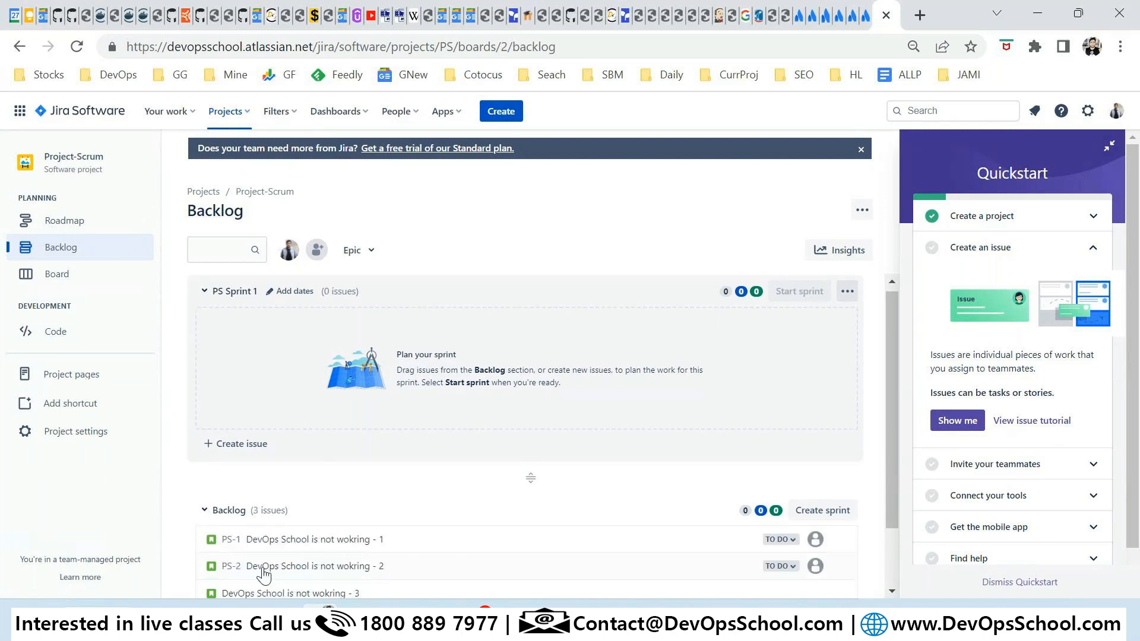
key(ctrl+v)
key(BackSpace)
text(4)
key(Return)
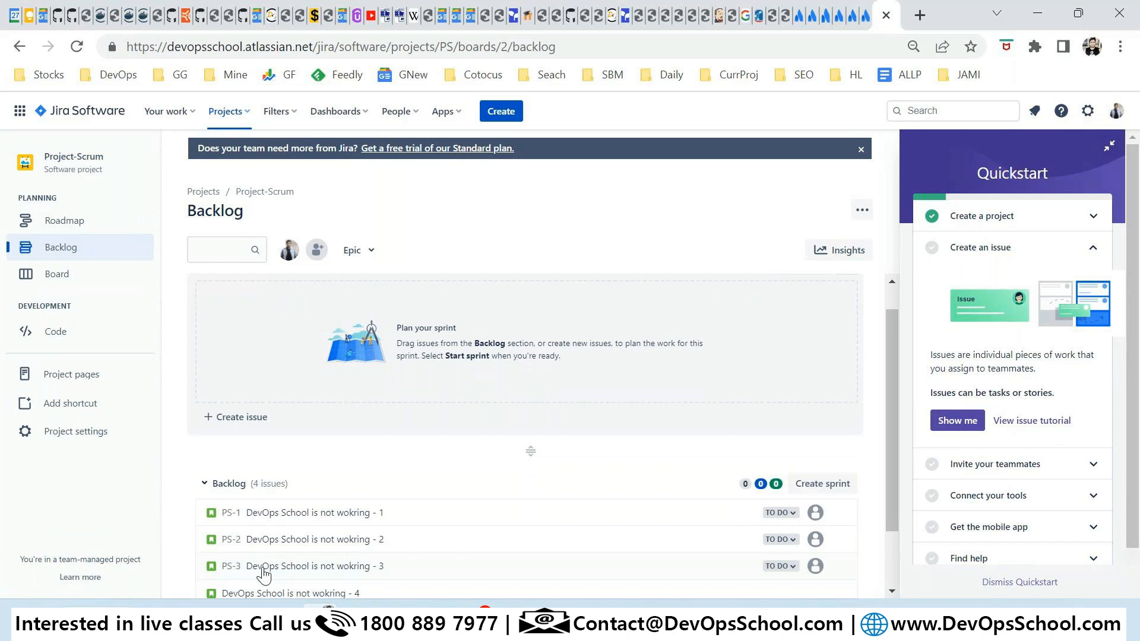
key(ctrl+v)
key(BackSpace)
text(5)
key(Return)
Create backlog issues PS-6 to PS-10 with the same summary numbered 6 through 10.
key(ctrl+v)
key(BackSpace)
text(6)
key(Return)
key(ctrl+v)
key(BackSpace)
text(7)
key(Return)
key(ctrl+v)
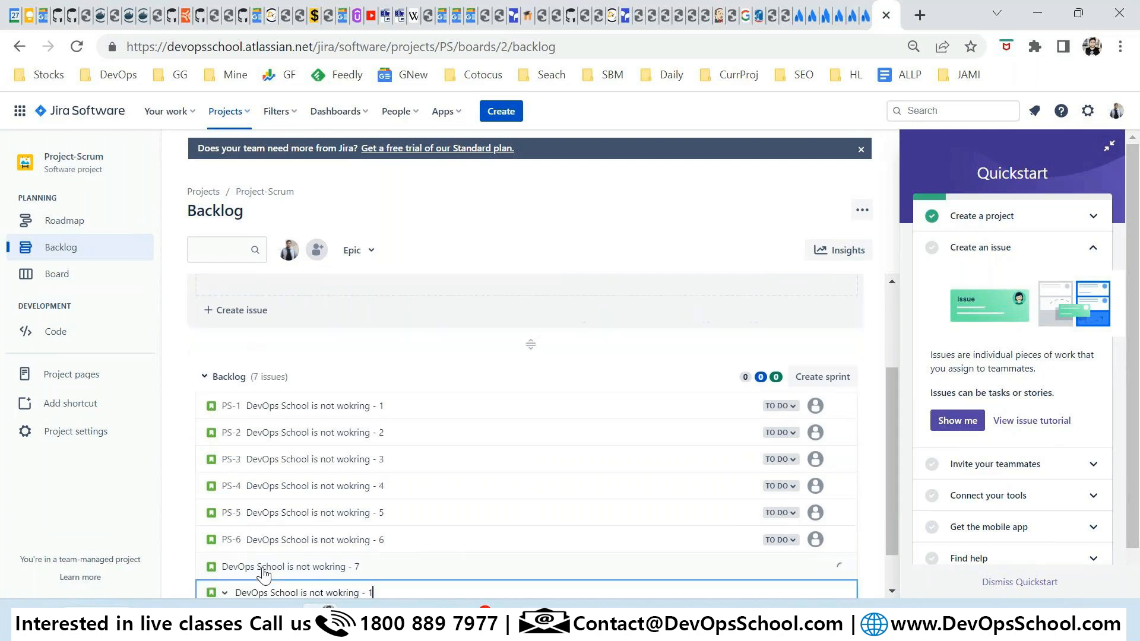
key(BackSpace)
text(8)
key(Return)
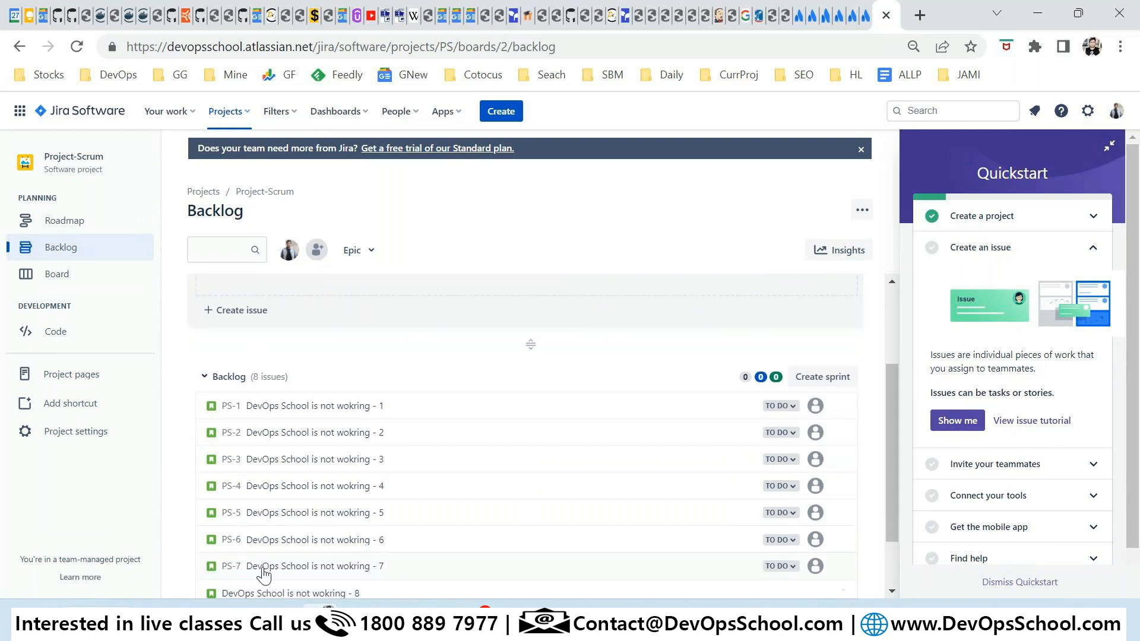
key(ctrl+v)
key(BackSpace)
text(9)
key(Return)
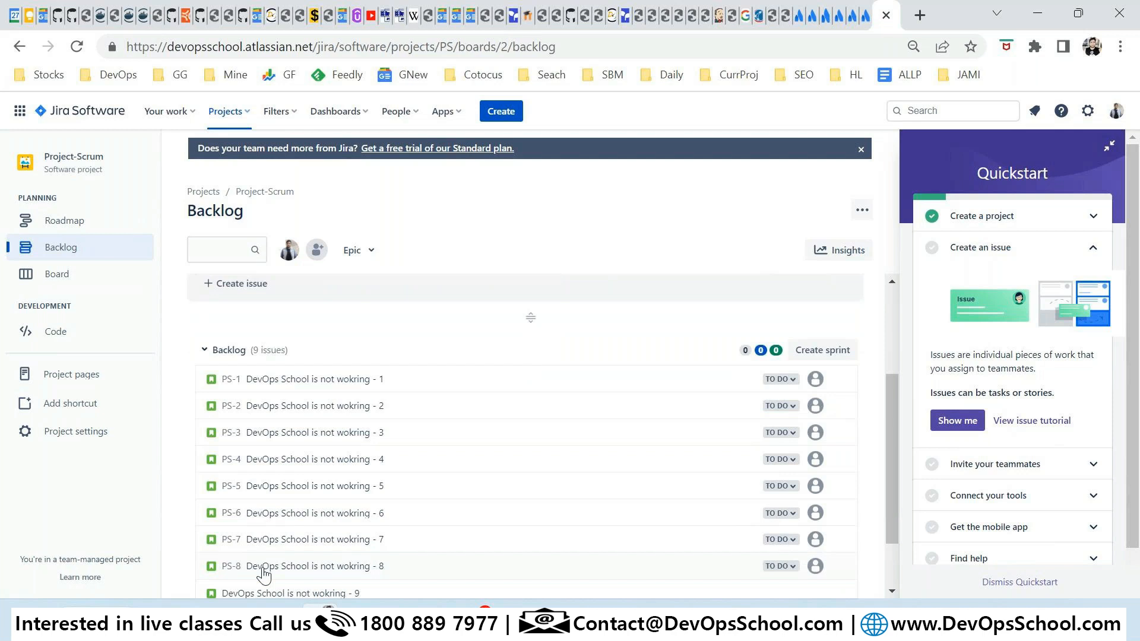
key(ctrl+v)
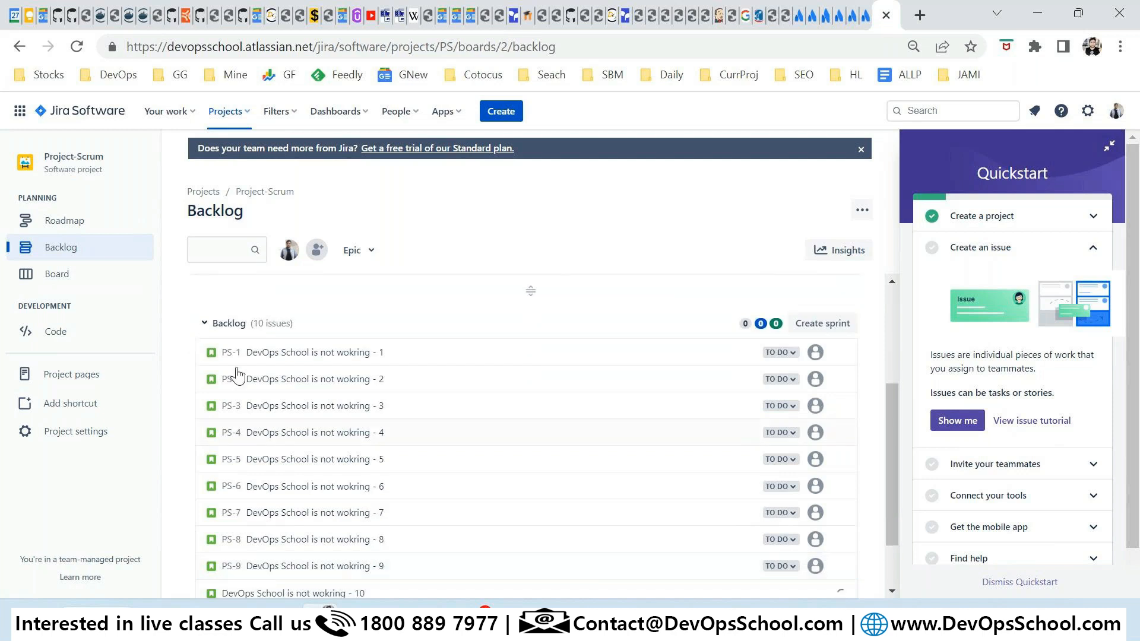
text(0)
key(Return)
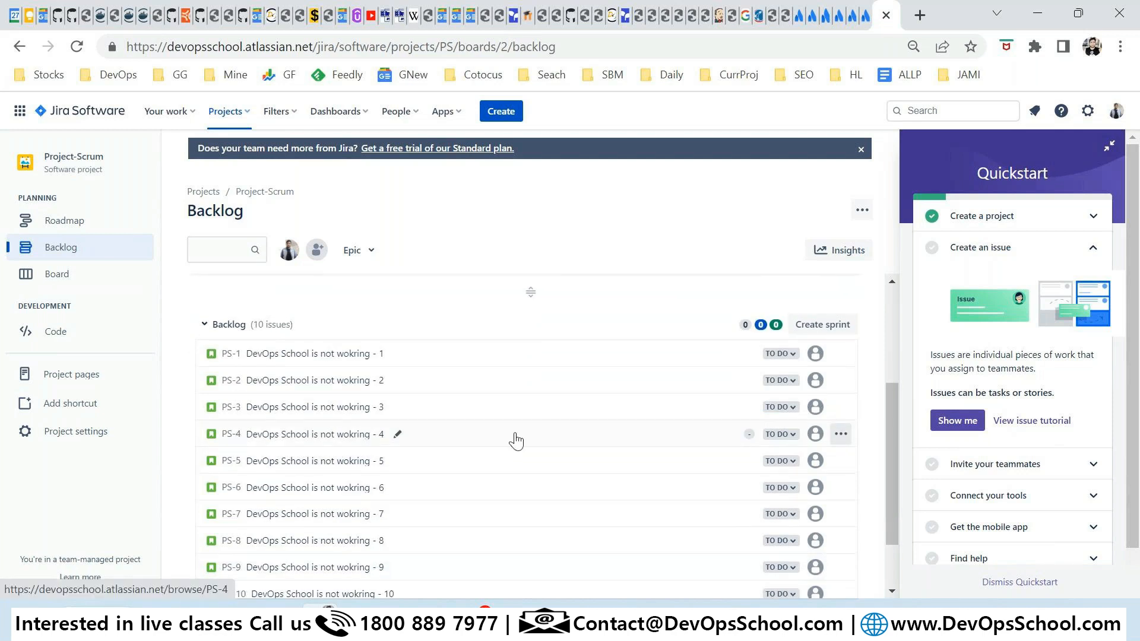
scroll(513, 439, up, 4)
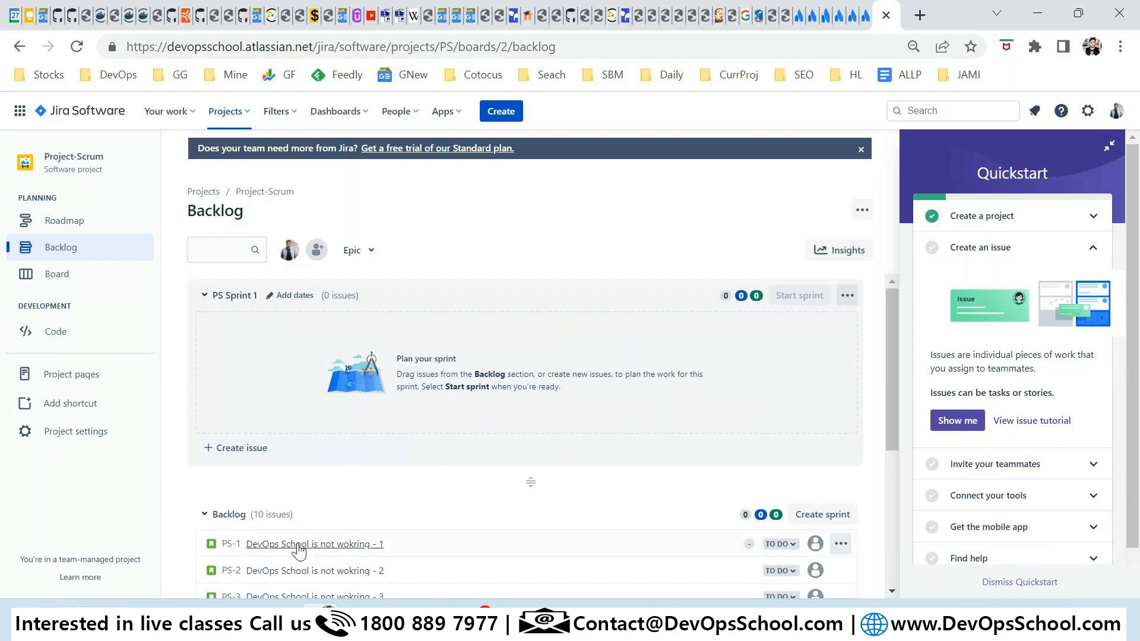
Move PS-1, PS-2, PS-3 and PS-4 into PS Sprint 1, leaving 6 issues in the backlog.
drag(469, 542, 505, 358)
drag(460, 447, 442, 374)
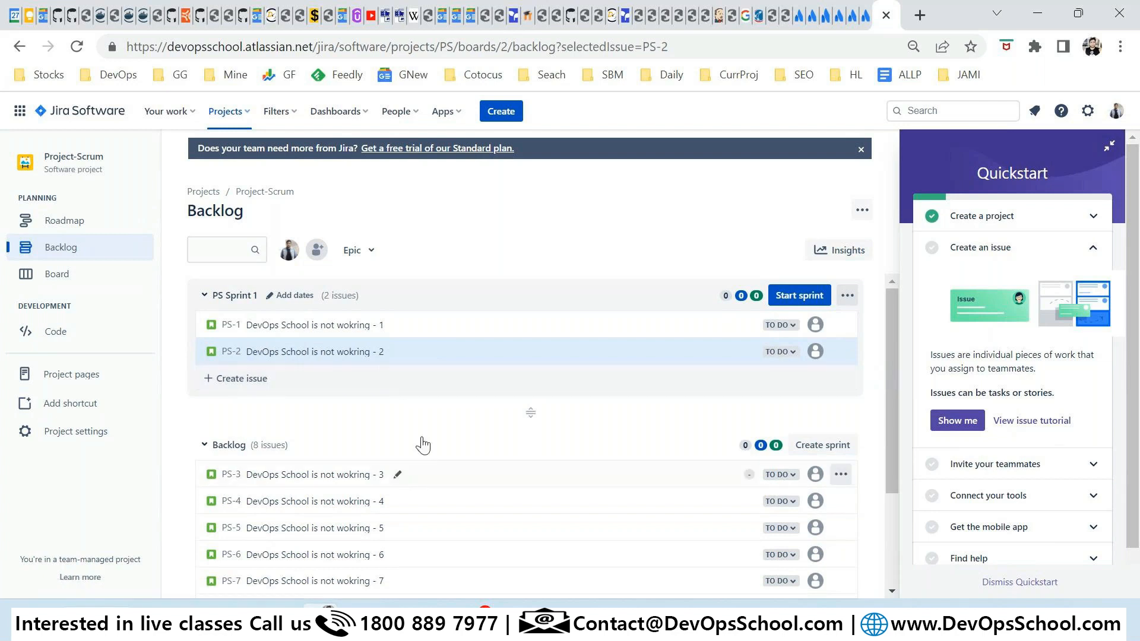
drag(423, 445, 429, 356)
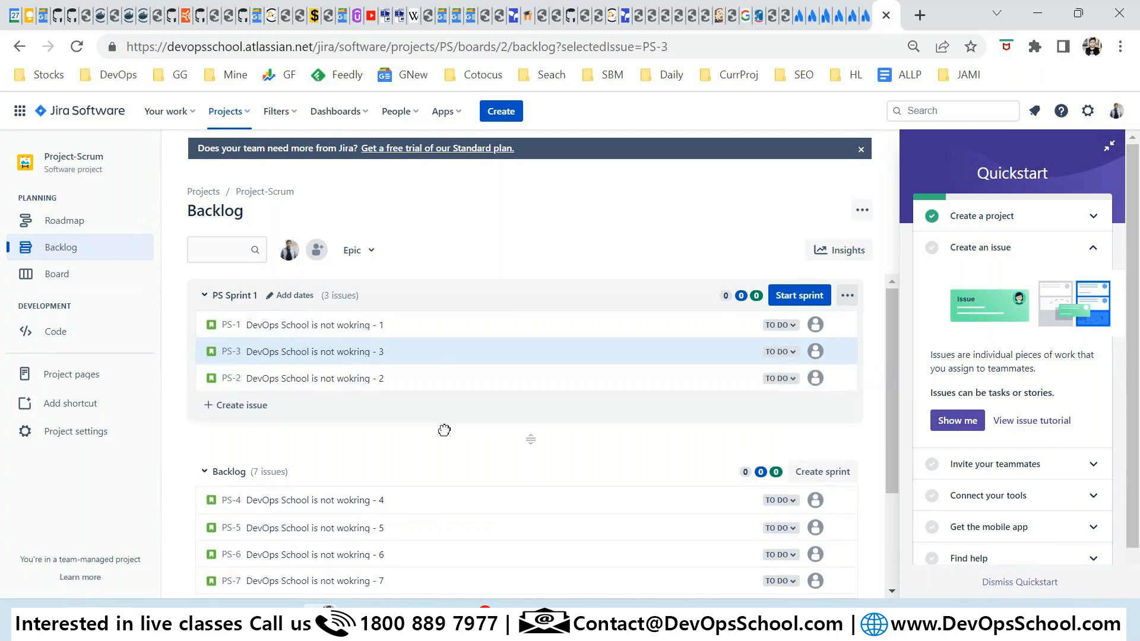
drag(444, 430, 439, 350)
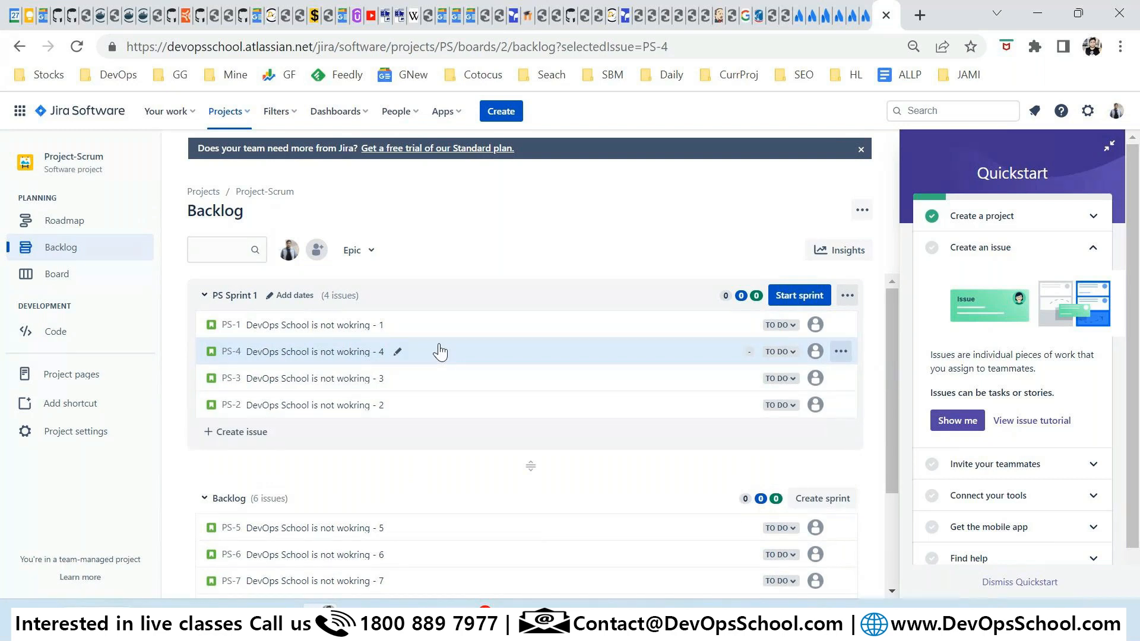
Start PS Sprint 1 under its existing name with a 2-week duration.
click(785, 296)
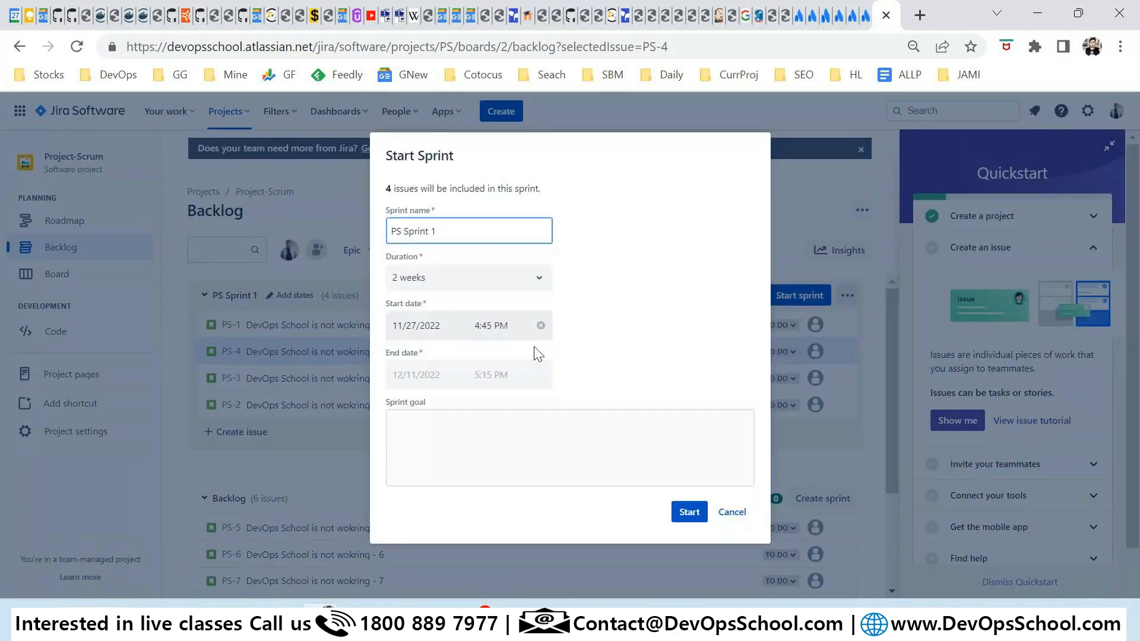
click(417, 280)
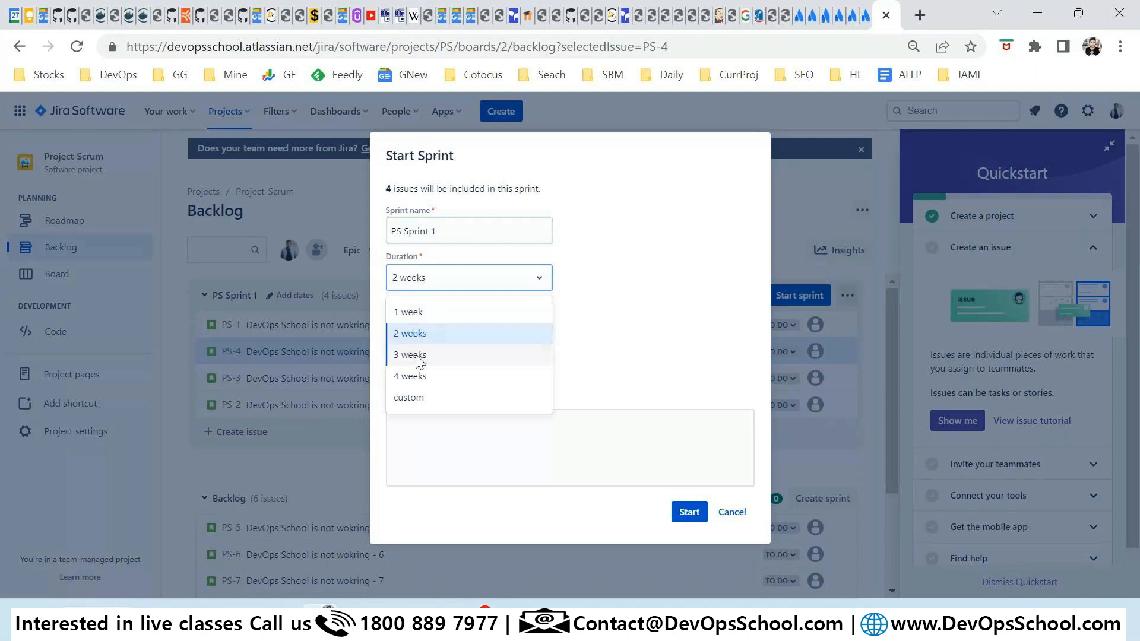
click(675, 300)
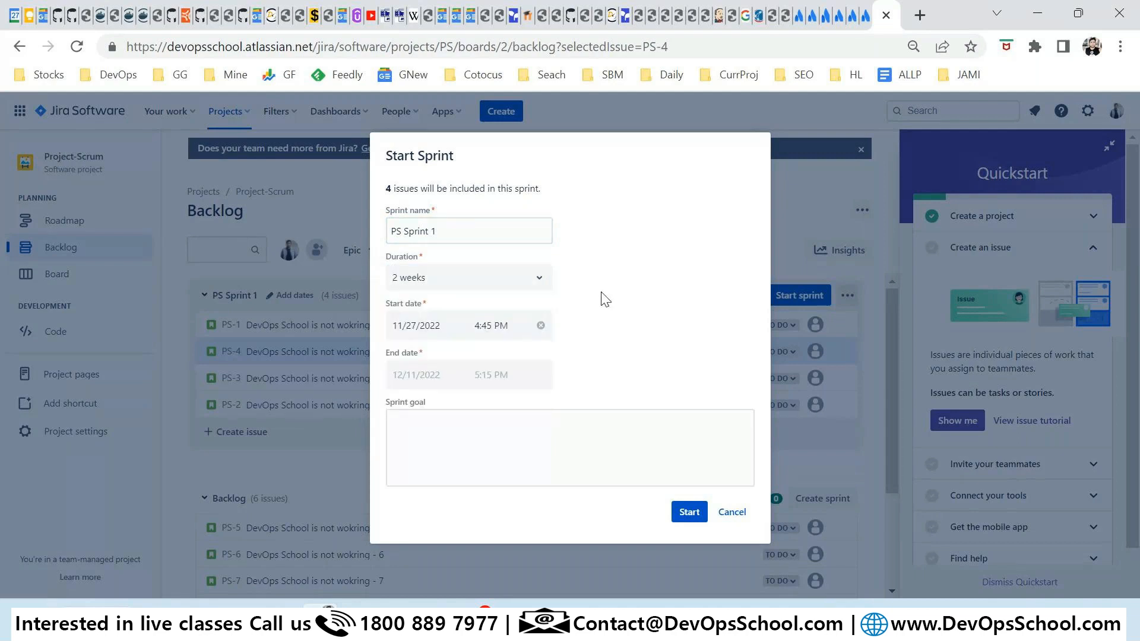
triple_click(462, 238)
click(472, 411)
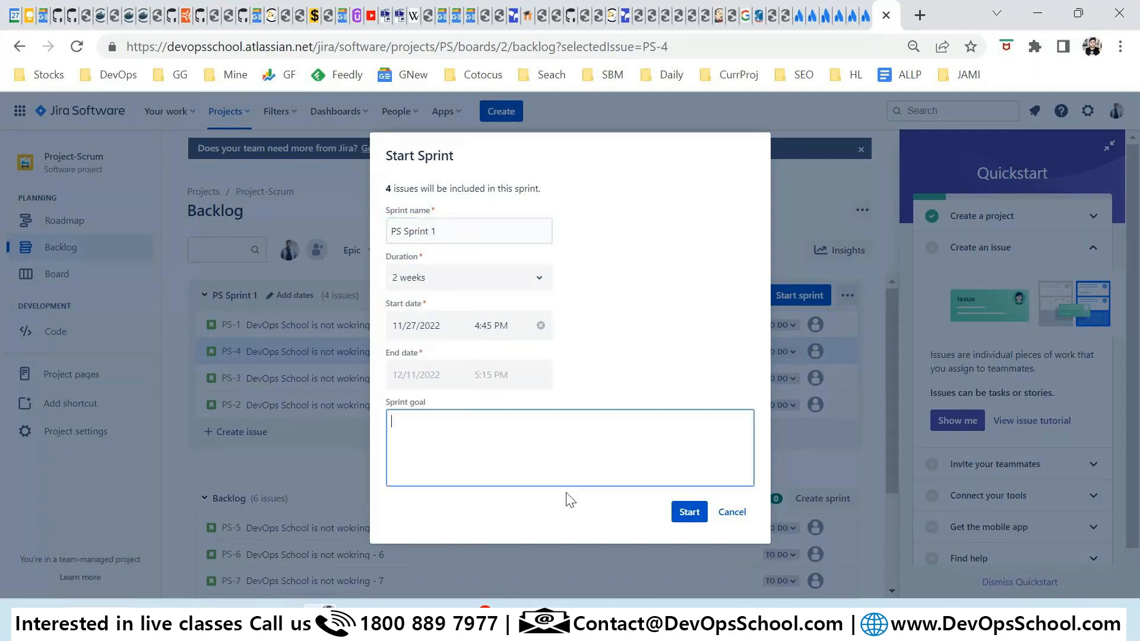
click(689, 512)
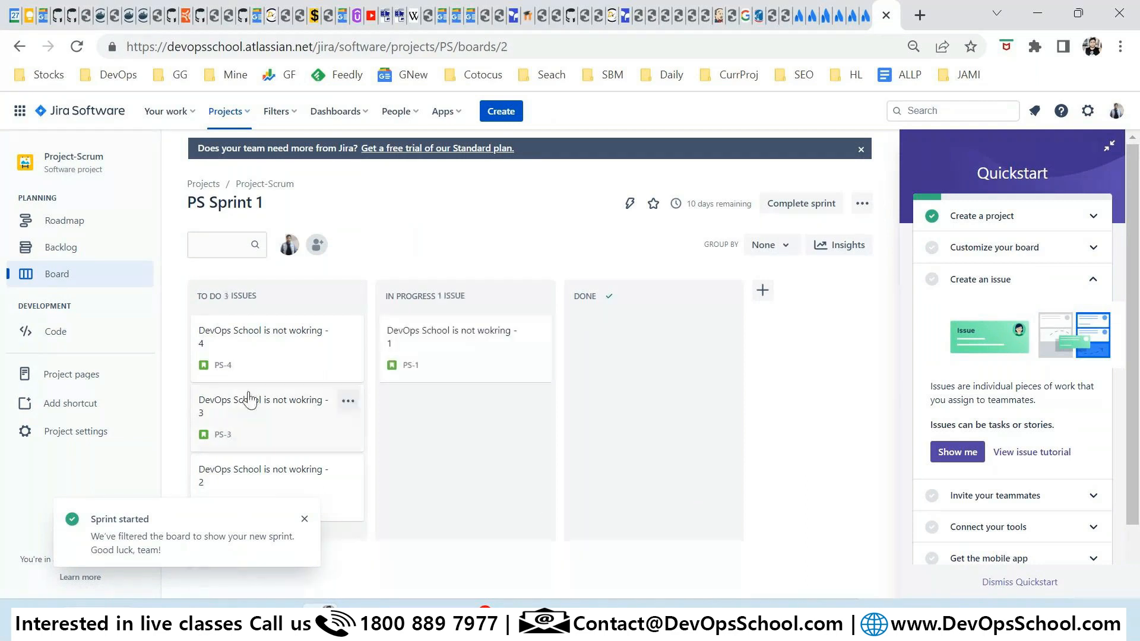
Move PS-1, PS-3 and PS-4 to Done and PS-2 to In Progress, emptying To Do.
drag(248, 394, 440, 417)
drag(261, 350, 445, 404)
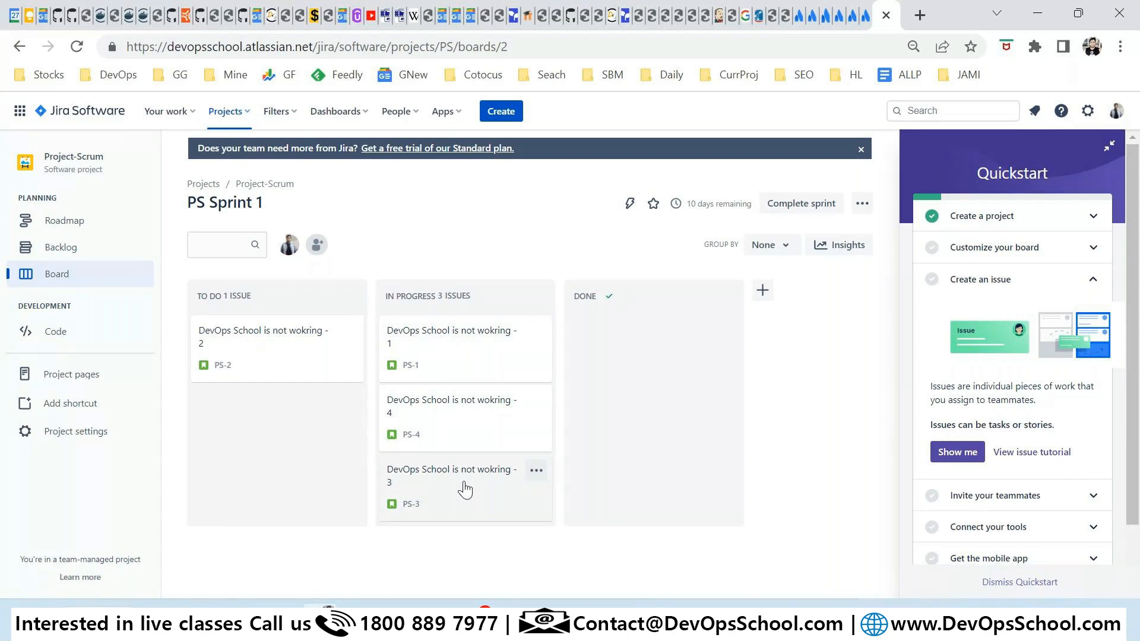
drag(481, 357, 617, 377)
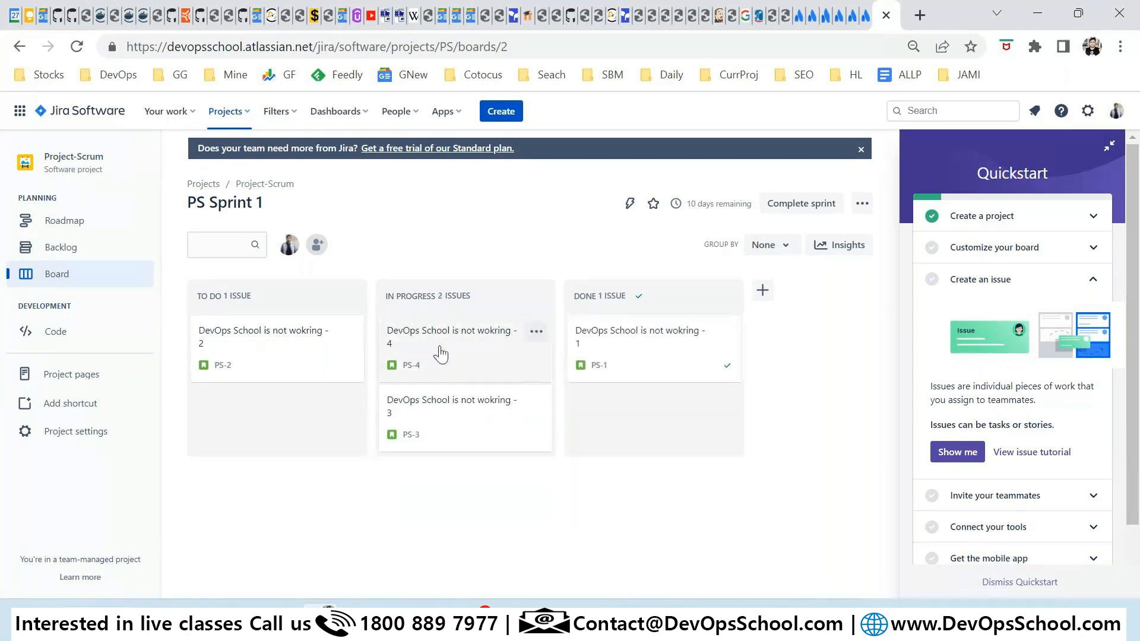
drag(440, 355, 653, 409)
drag(249, 356, 470, 376)
drag(463, 416, 653, 493)
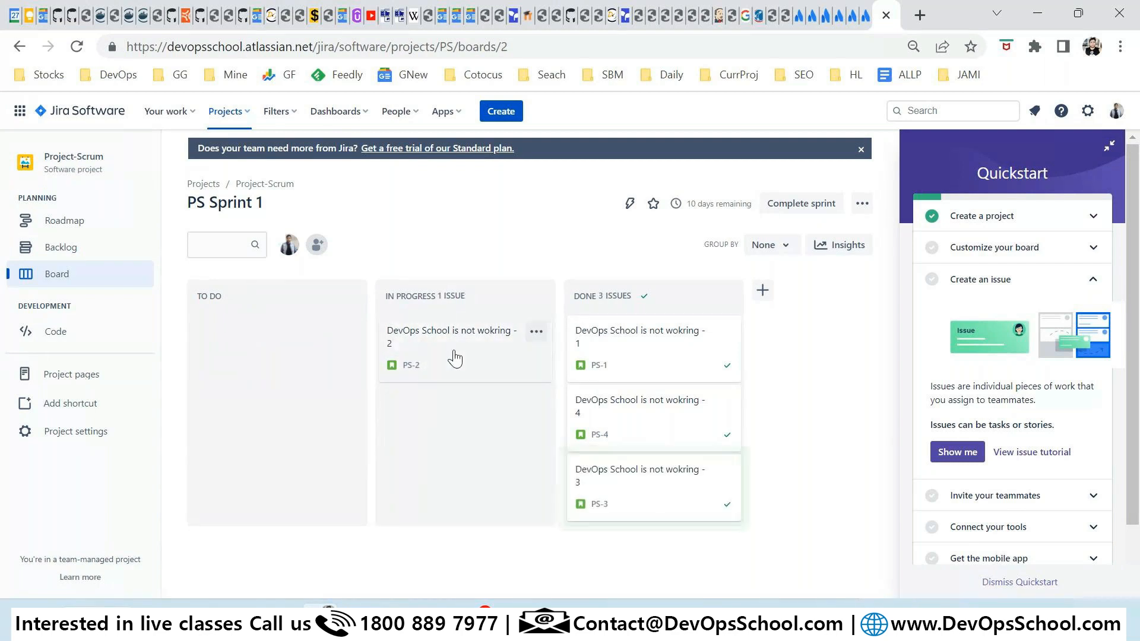
Complete PS Sprint 1 with open issue PS-2 sent to a new sprint, PS Sprint 2.
click(794, 202)
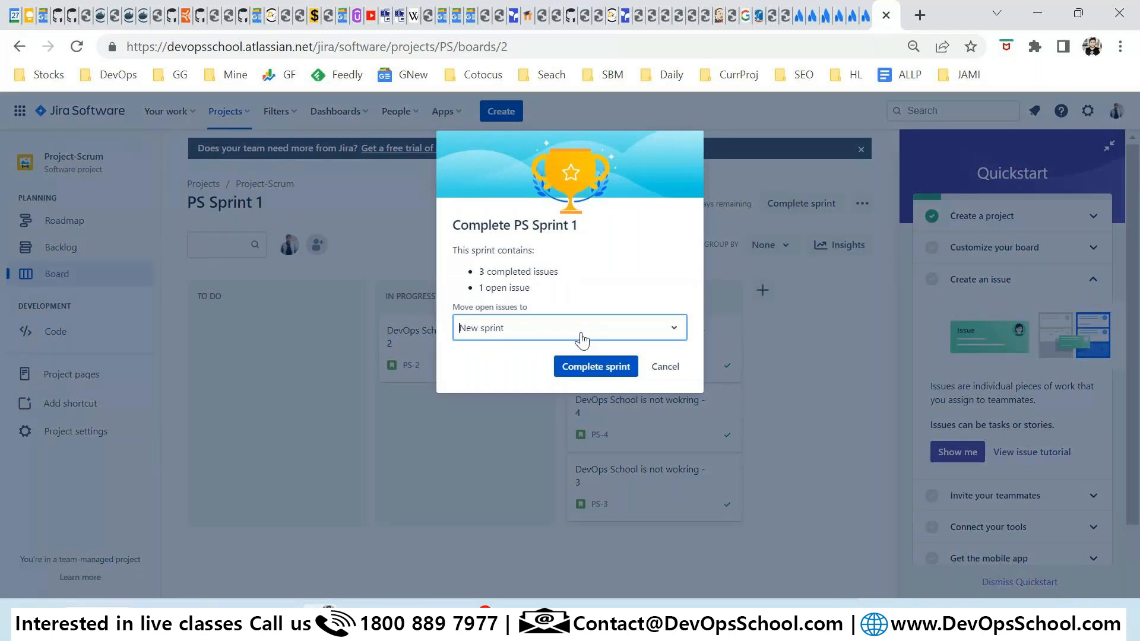
click(746, 242)
click(819, 204)
drag(479, 272, 559, 273)
click(585, 371)
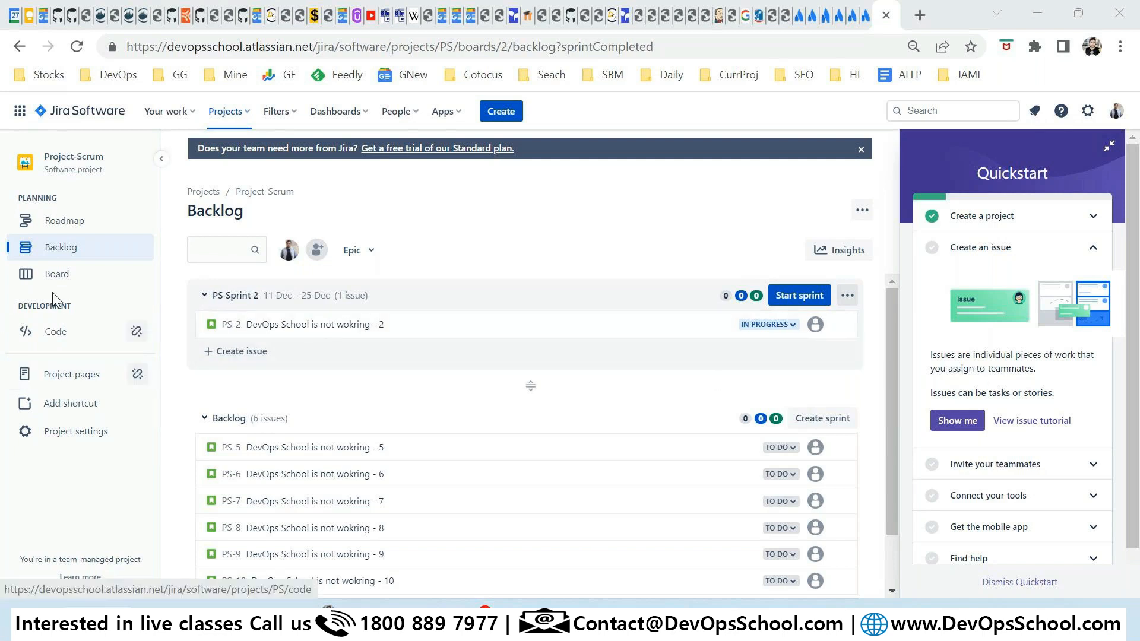
Collapse and re-expand the sidebar's Planning section, then bring up the Filters menu.
click(10, 201)
click(9, 201)
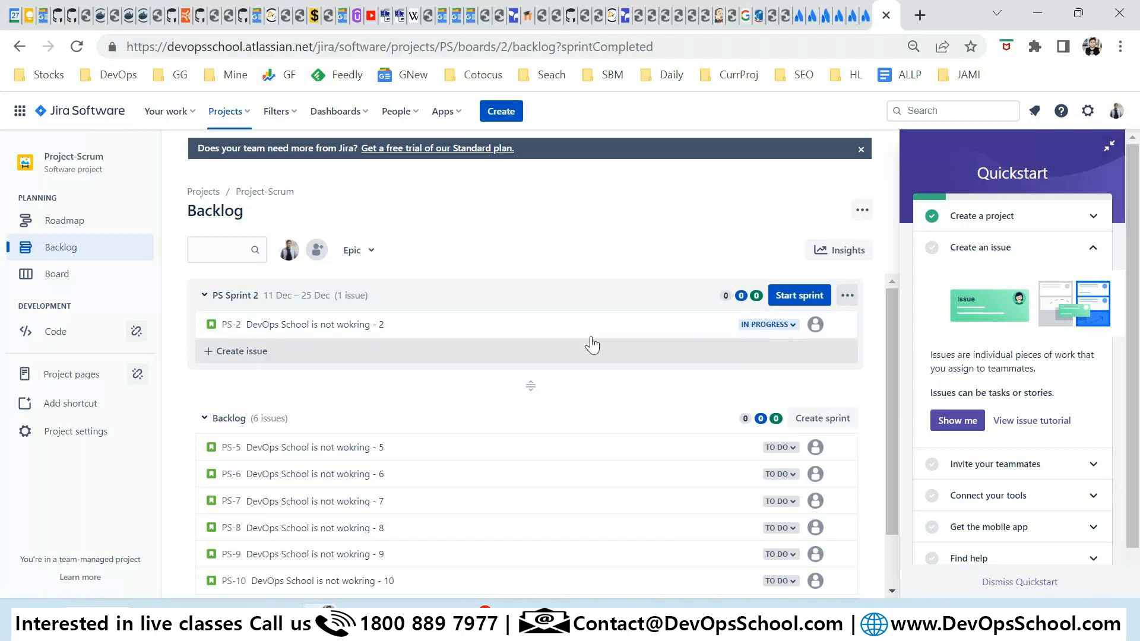
click(270, 113)
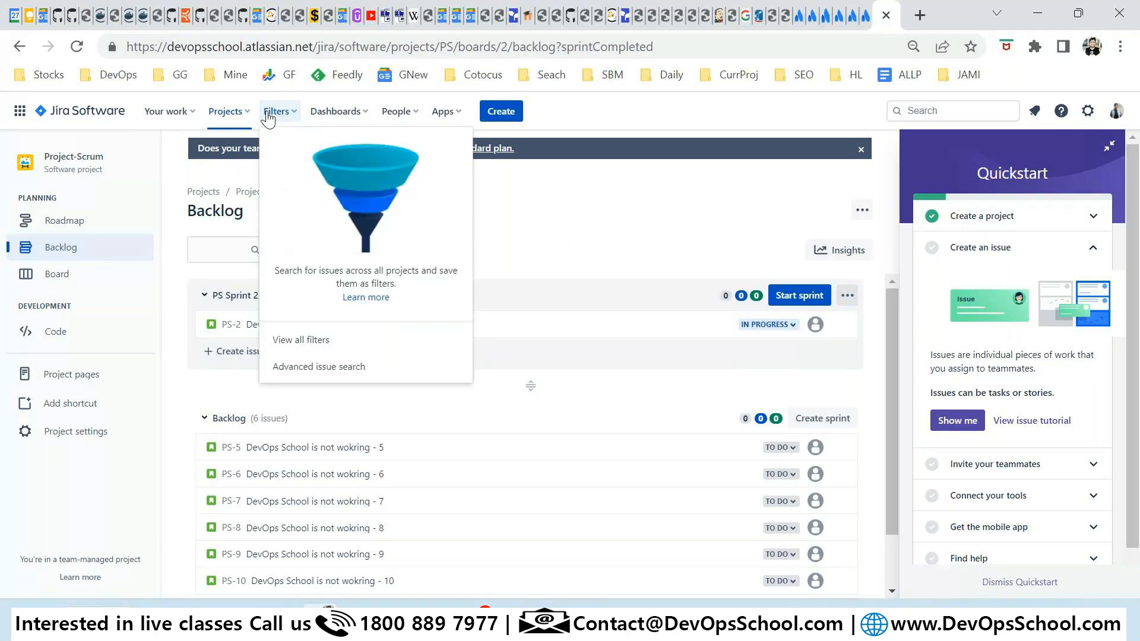
View all saved filters, then open Advanced issue search listing the 12 issues from the last 30 days.
click(301, 344)
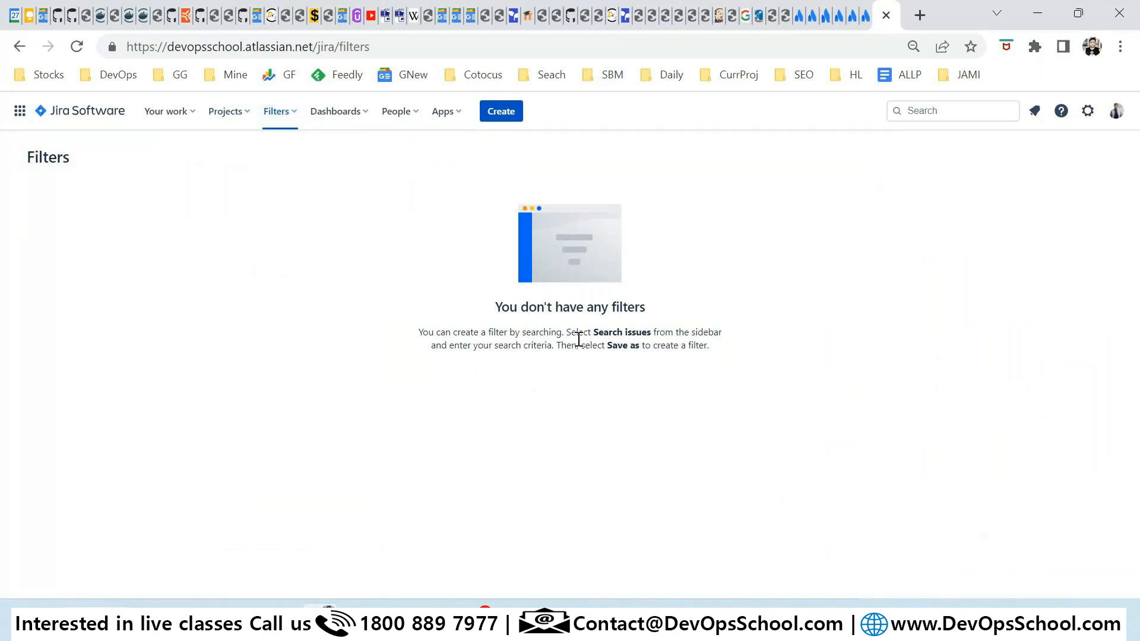
click(278, 113)
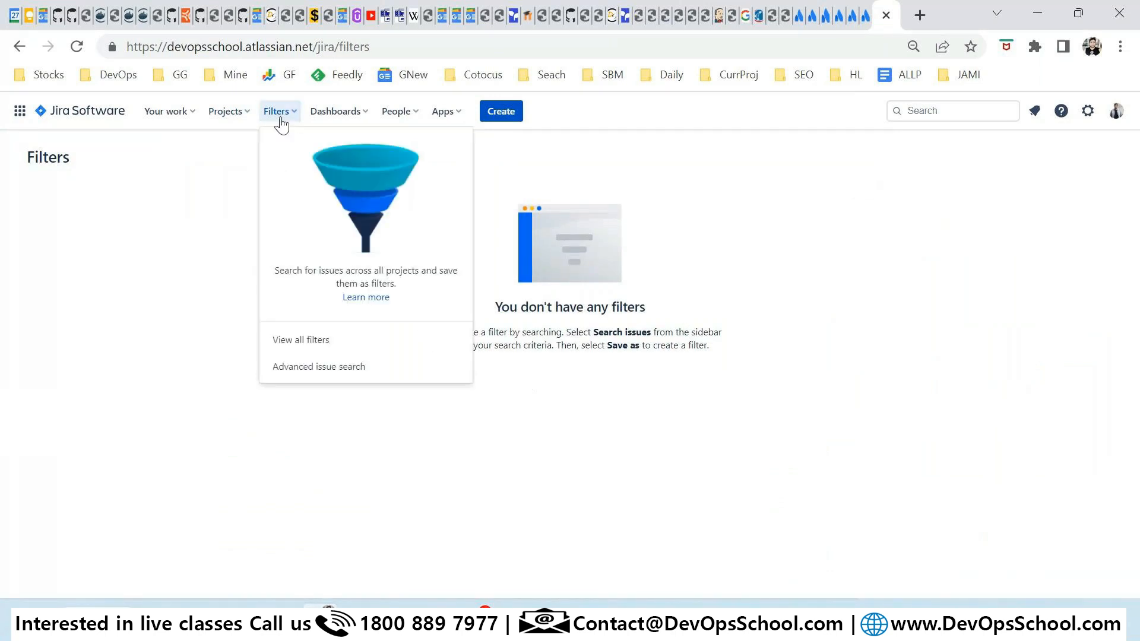
click(306, 376)
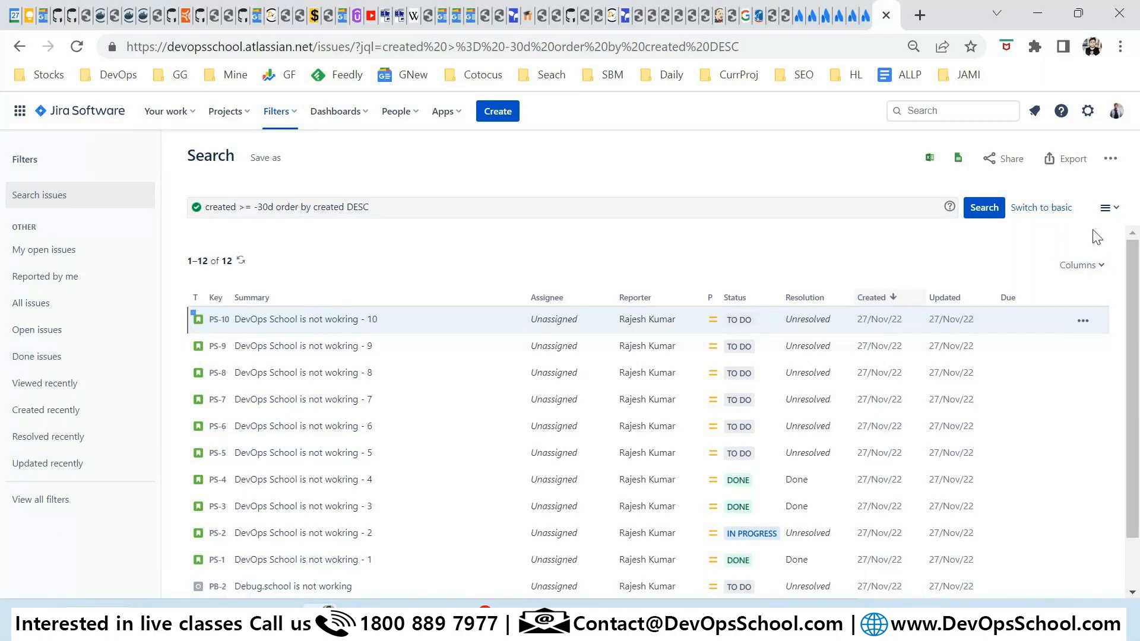
Toggle the search results to Detail view and back to List view.
click(1107, 208)
click(1040, 255)
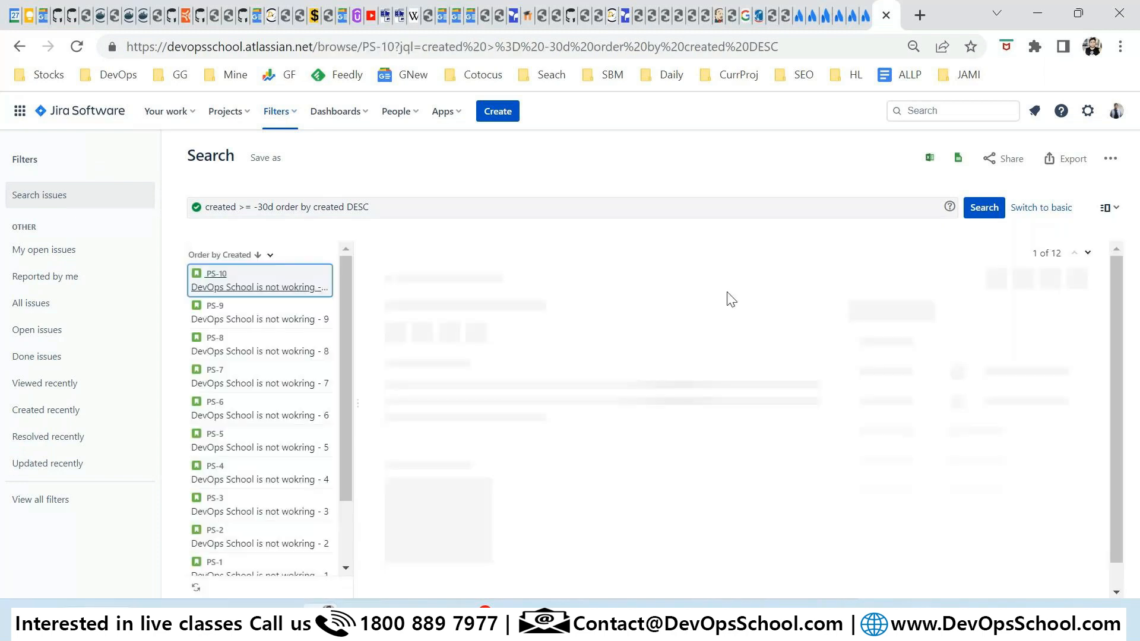
click(1117, 211)
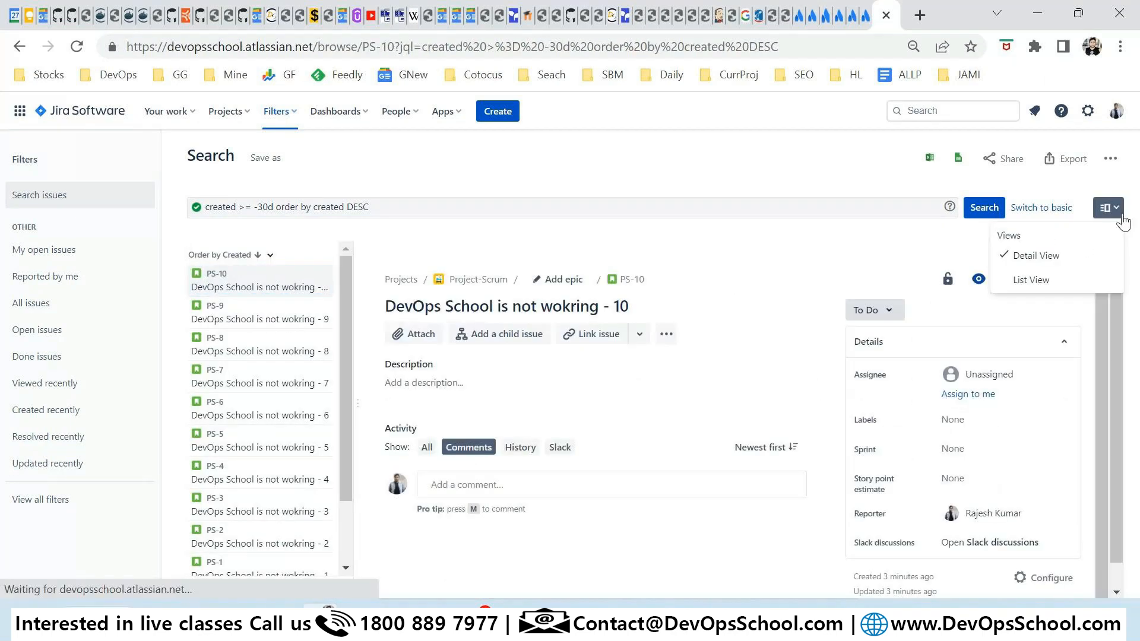
click(1030, 280)
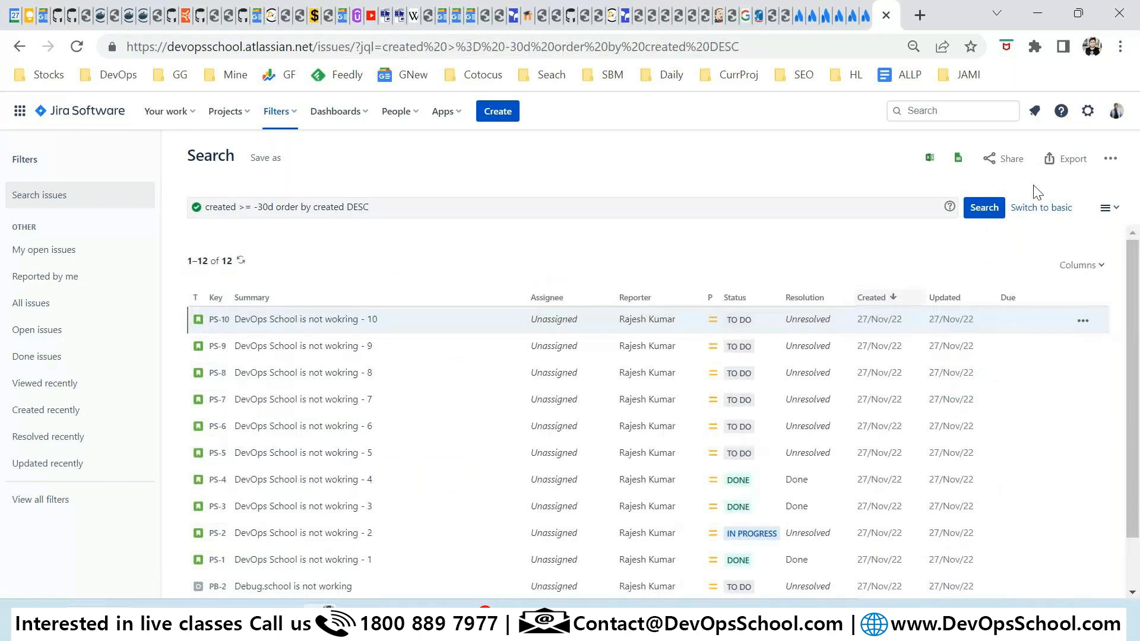
Switch to basic search and limit the Project filter to Project-BugTrac.
click(1041, 207)
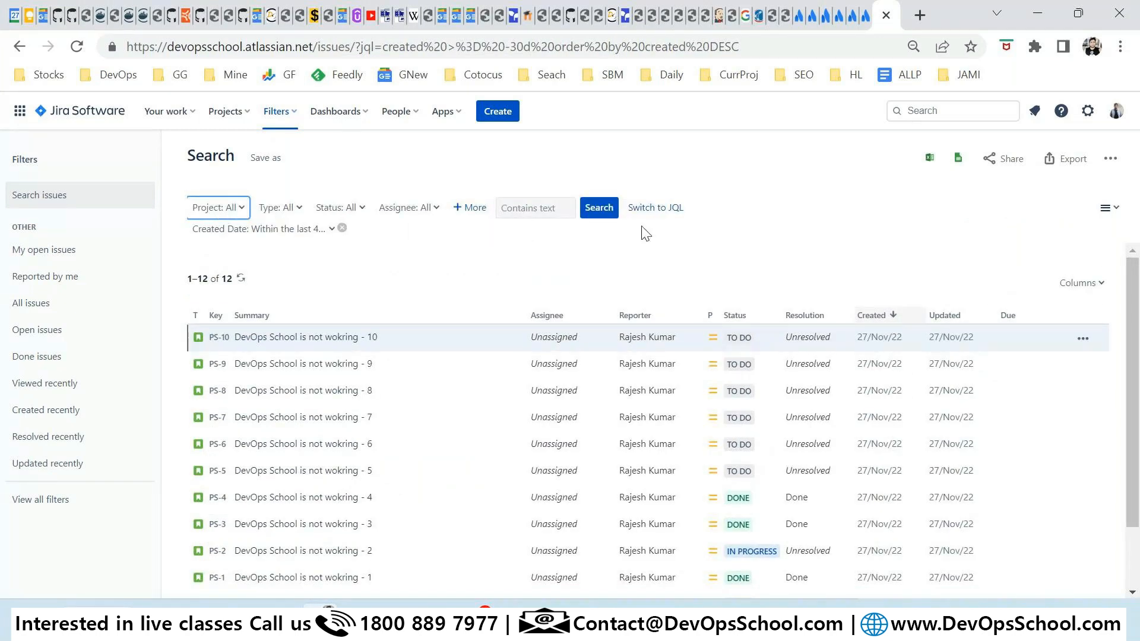
click(701, 211)
double_click(700, 211)
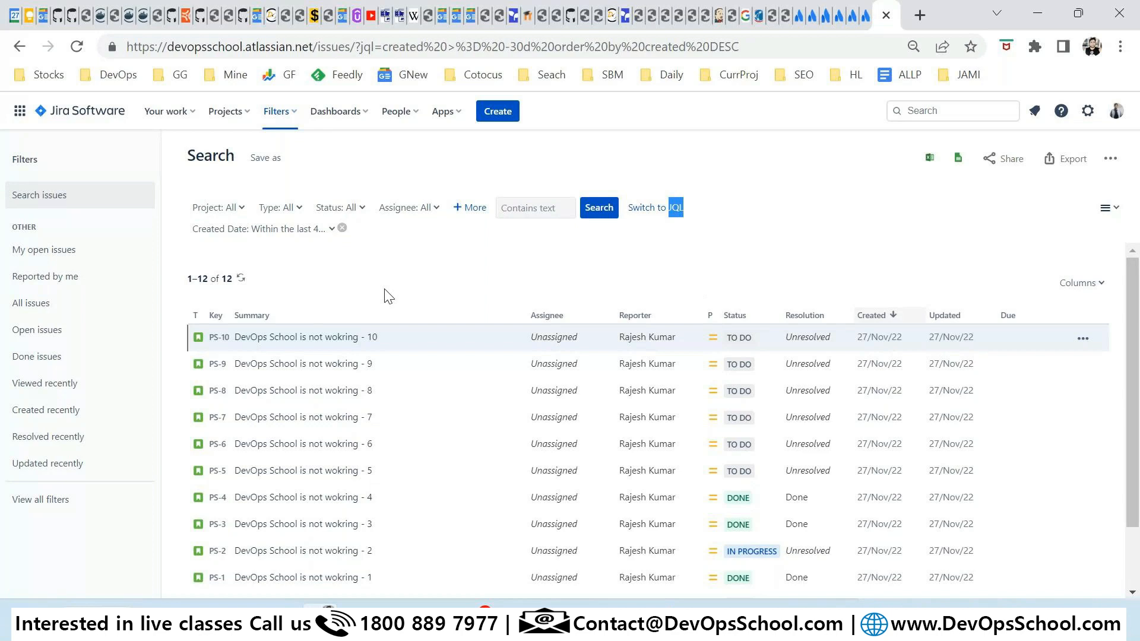
click(216, 208)
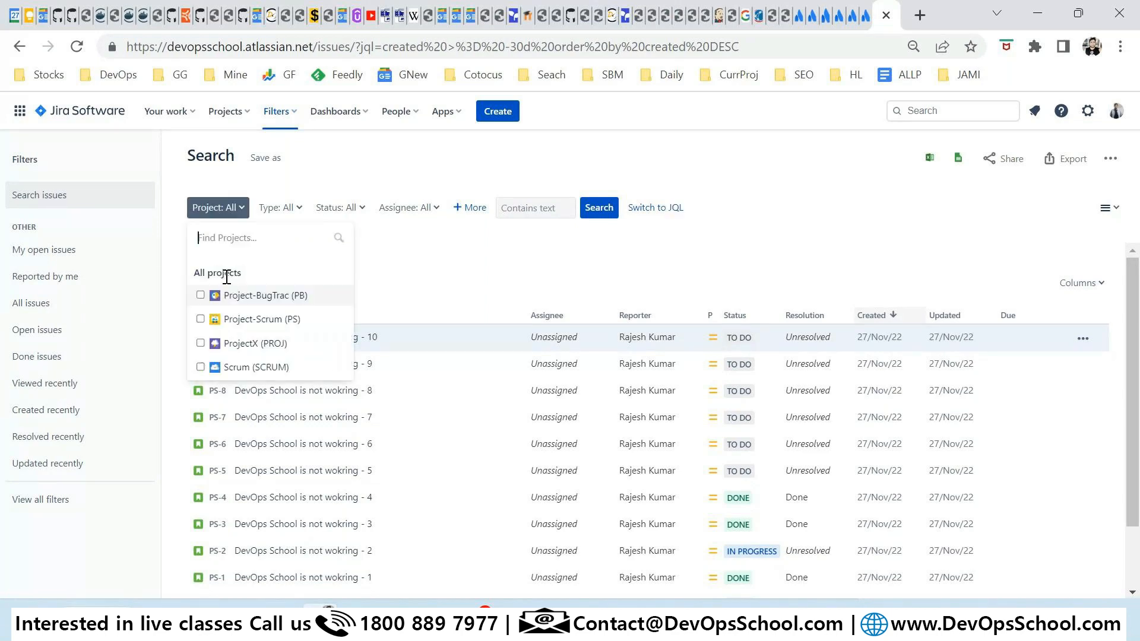
click(200, 296)
Try and clear an In Progress status filter, rerun the search, and view it as JQL.
click(356, 207)
click(345, 288)
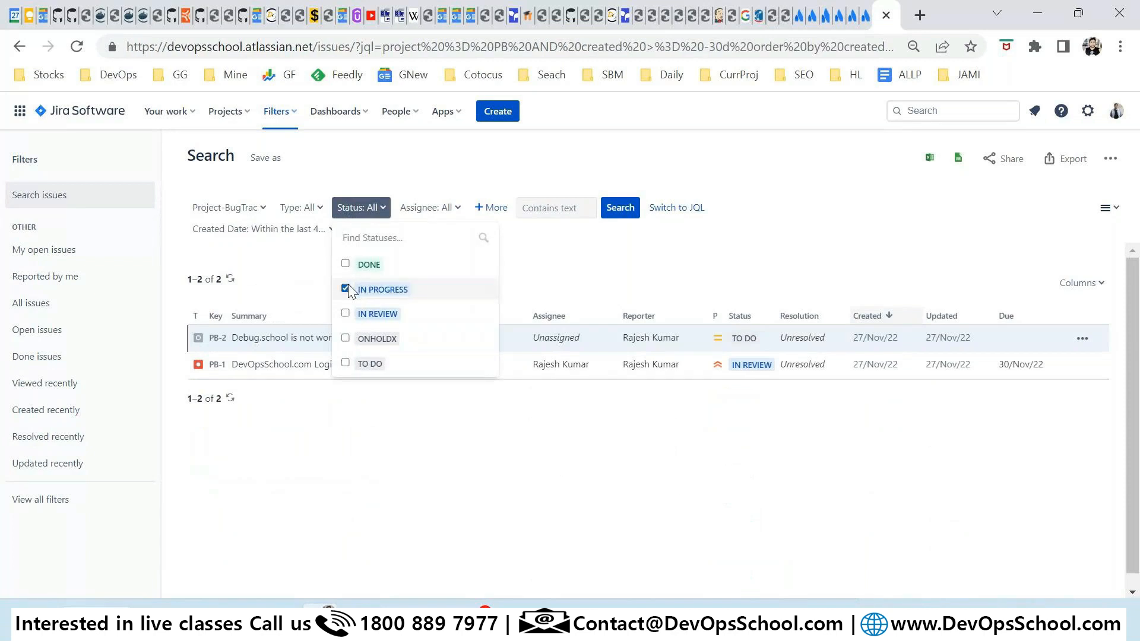
click(532, 232)
click(379, 211)
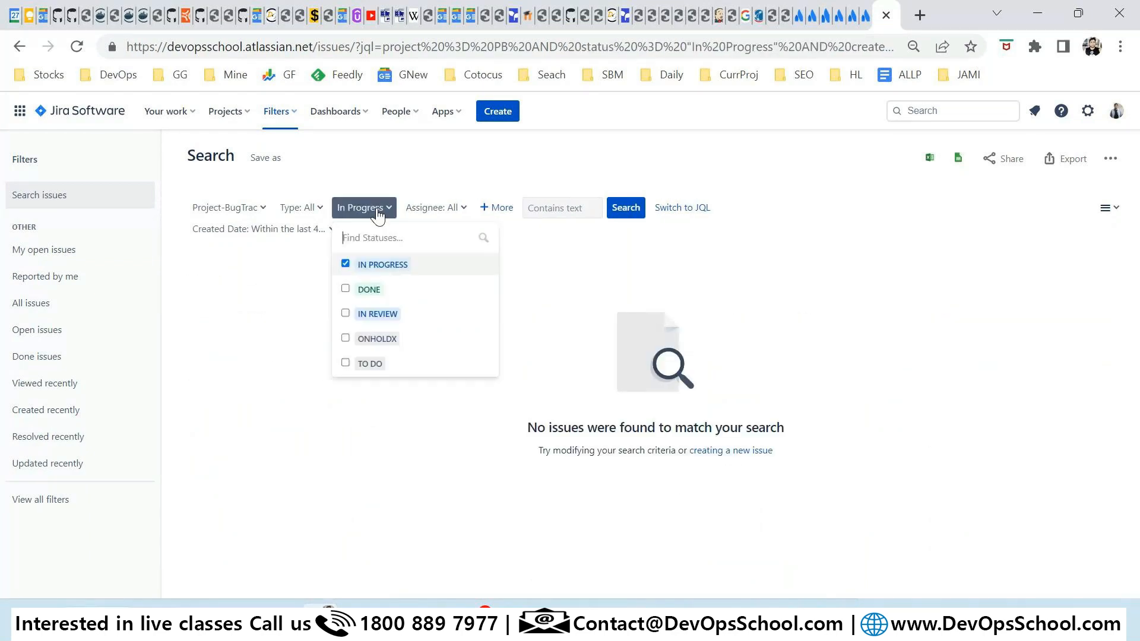
click(346, 263)
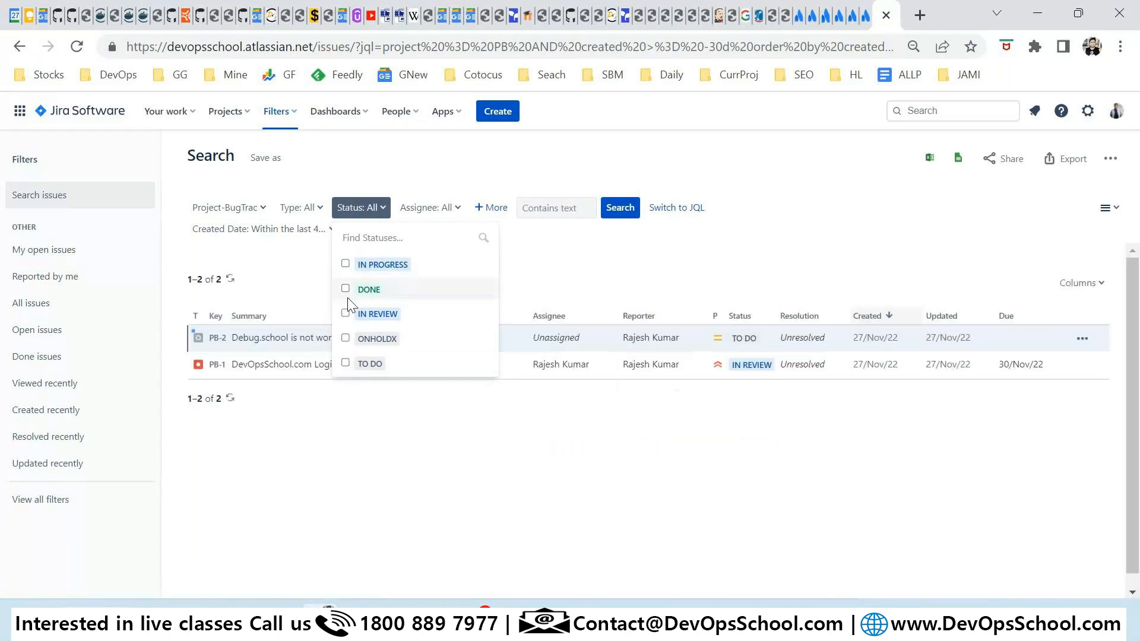
click(570, 262)
click(617, 208)
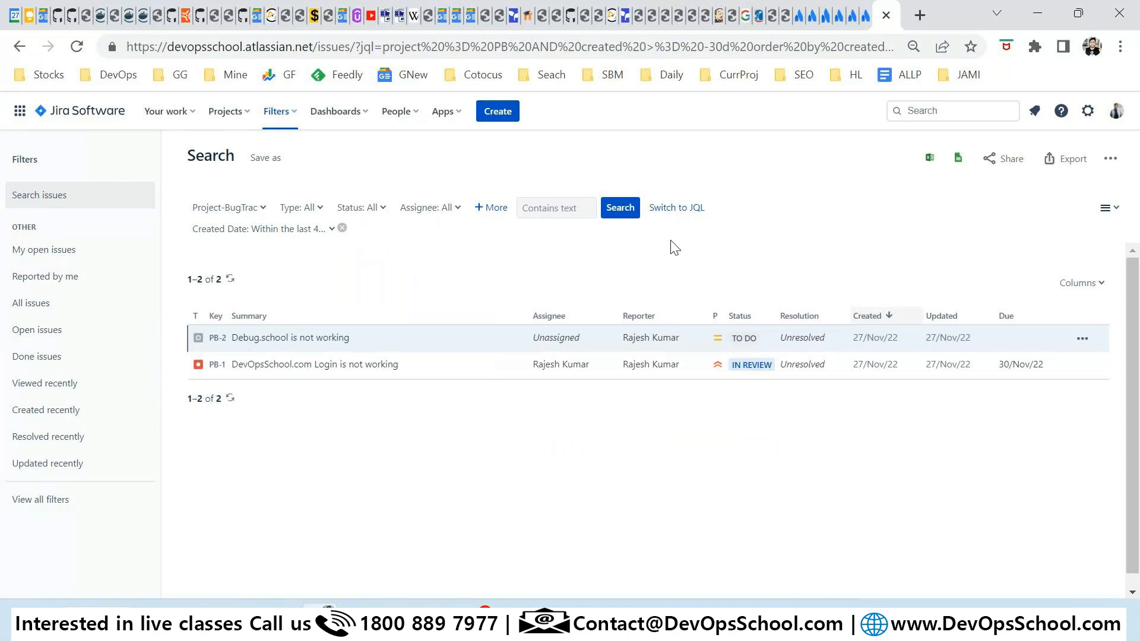
click(677, 208)
drag(471, 212, 113, 215)
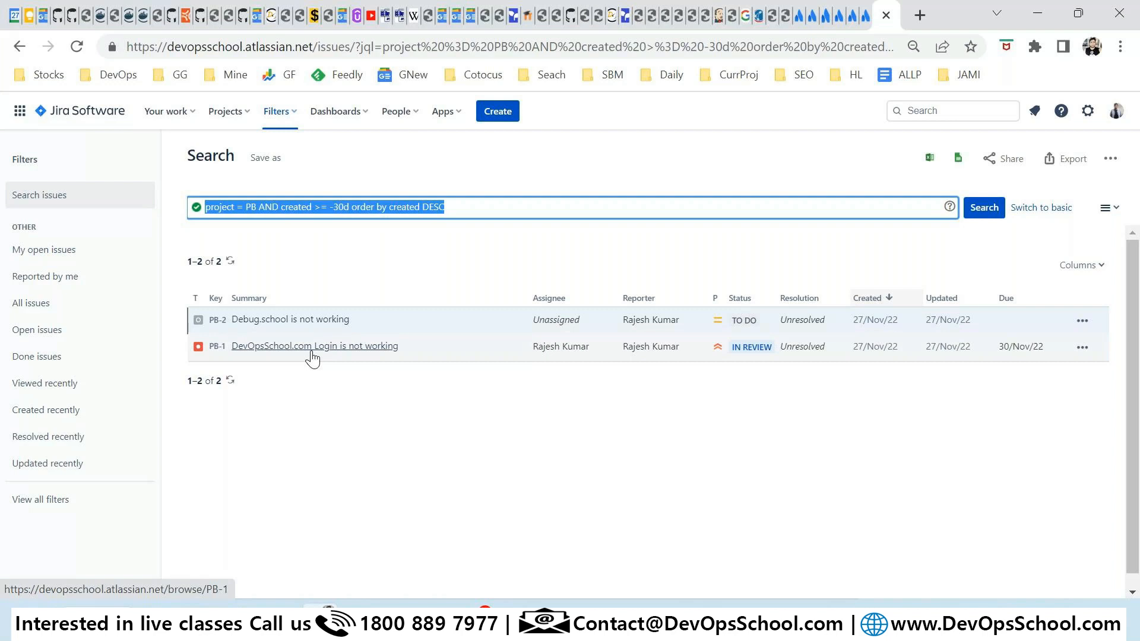
Open the Default dashboard and look over its Assigned to Me gadget.
click(335, 111)
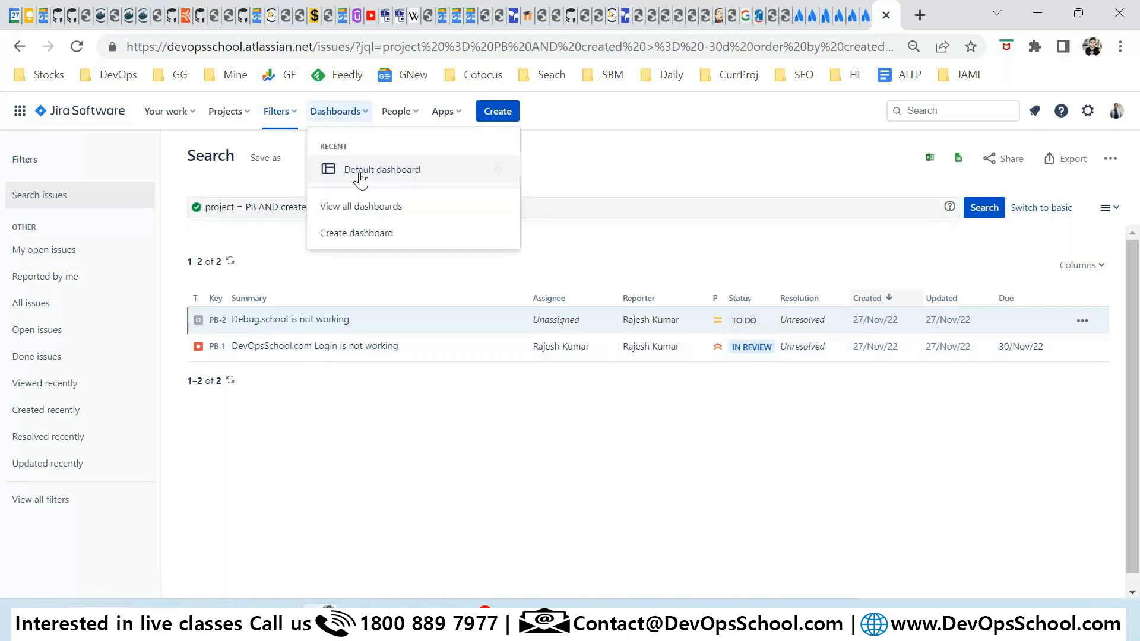
click(363, 178)
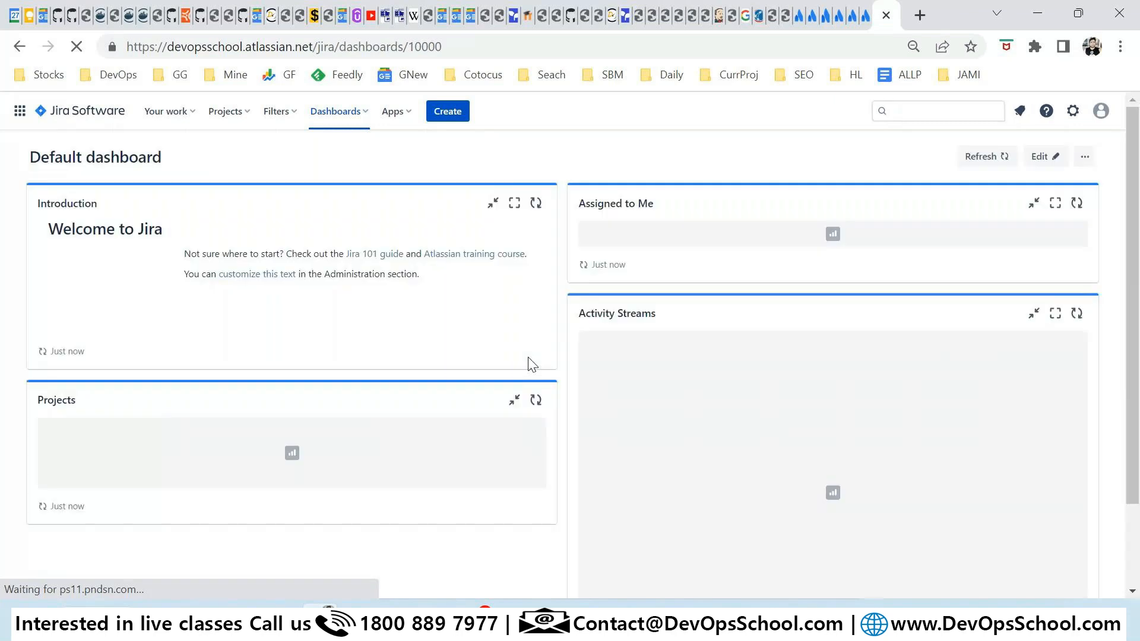
drag(667, 206, 578, 194)
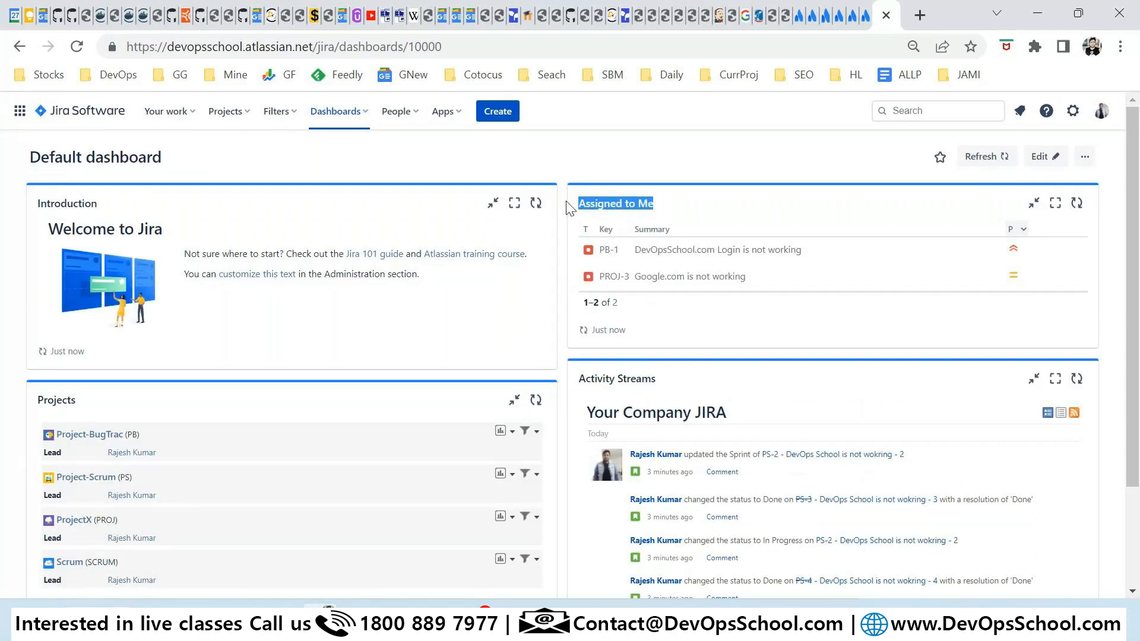
drag(566, 208, 378, 303)
click(620, 160)
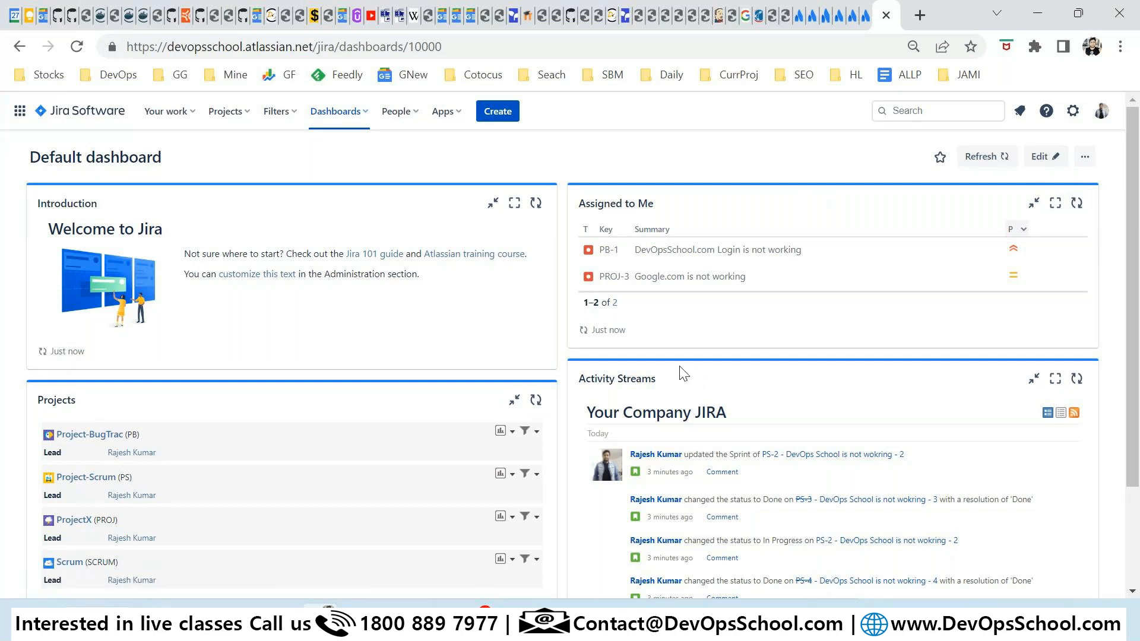
Visit the dashboard's Edit page and return, browse People and Apps menus, then go to Your work.
click(1043, 156)
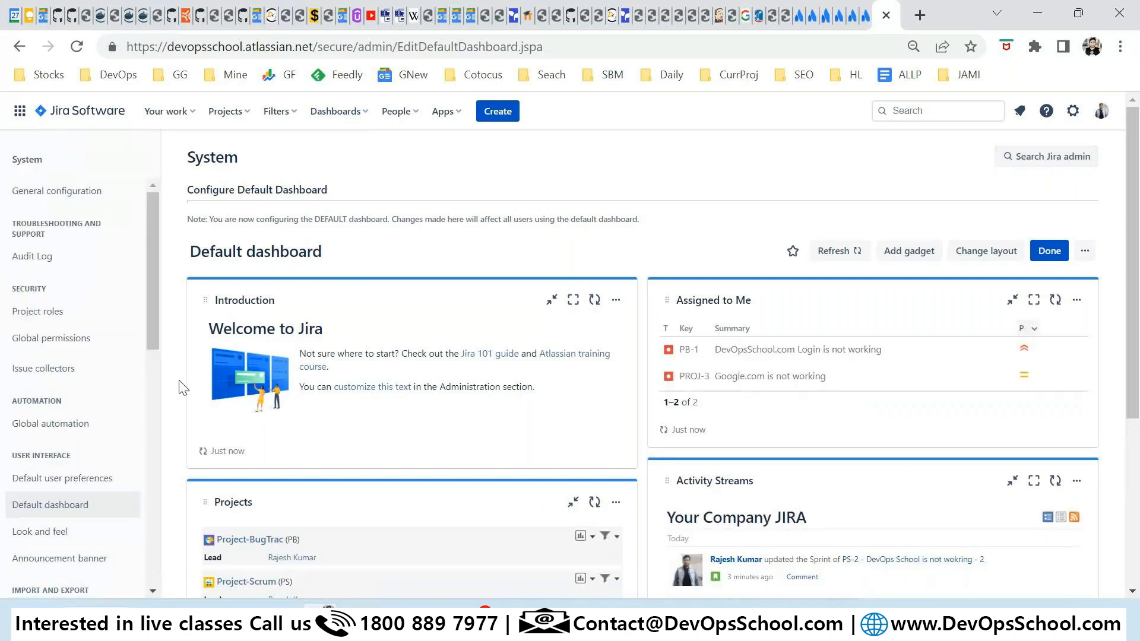
click(20, 47)
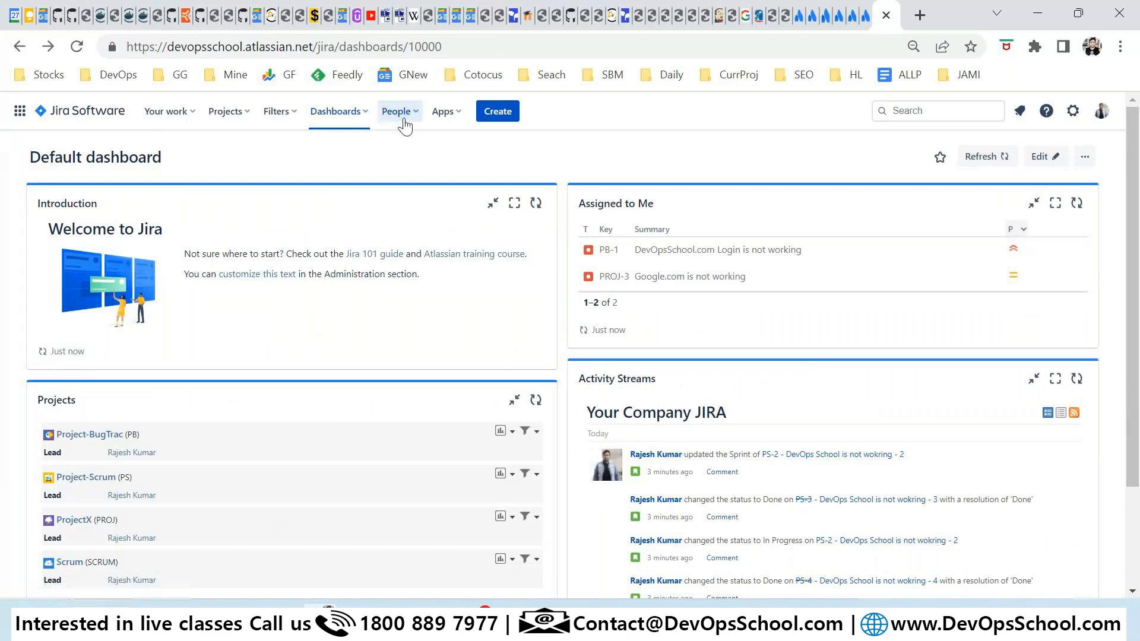
click(403, 116)
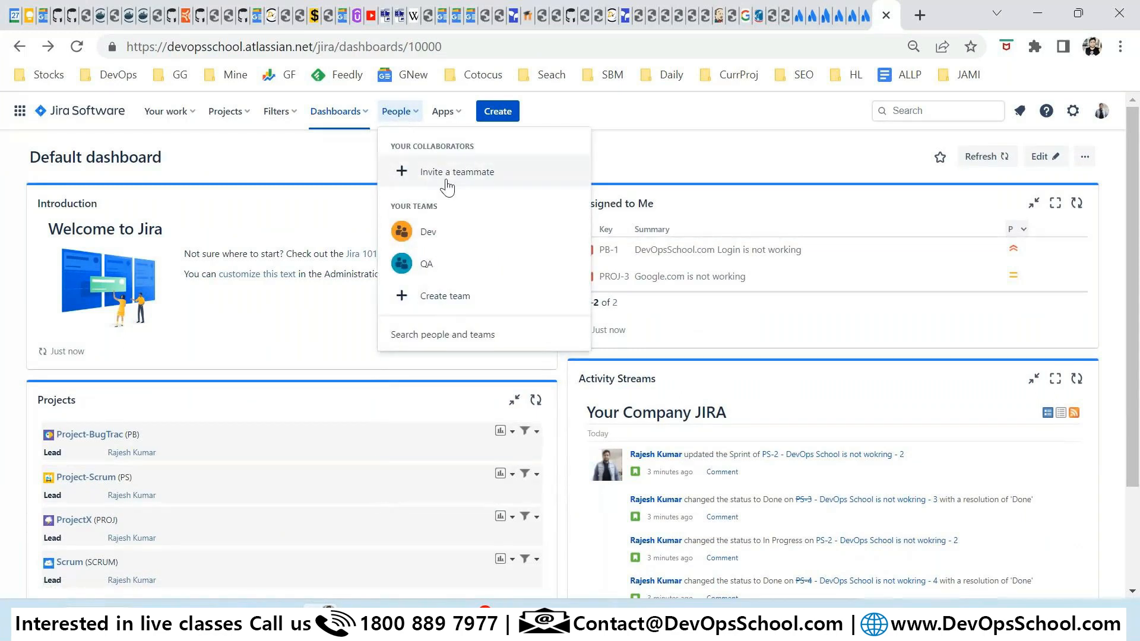
click(444, 114)
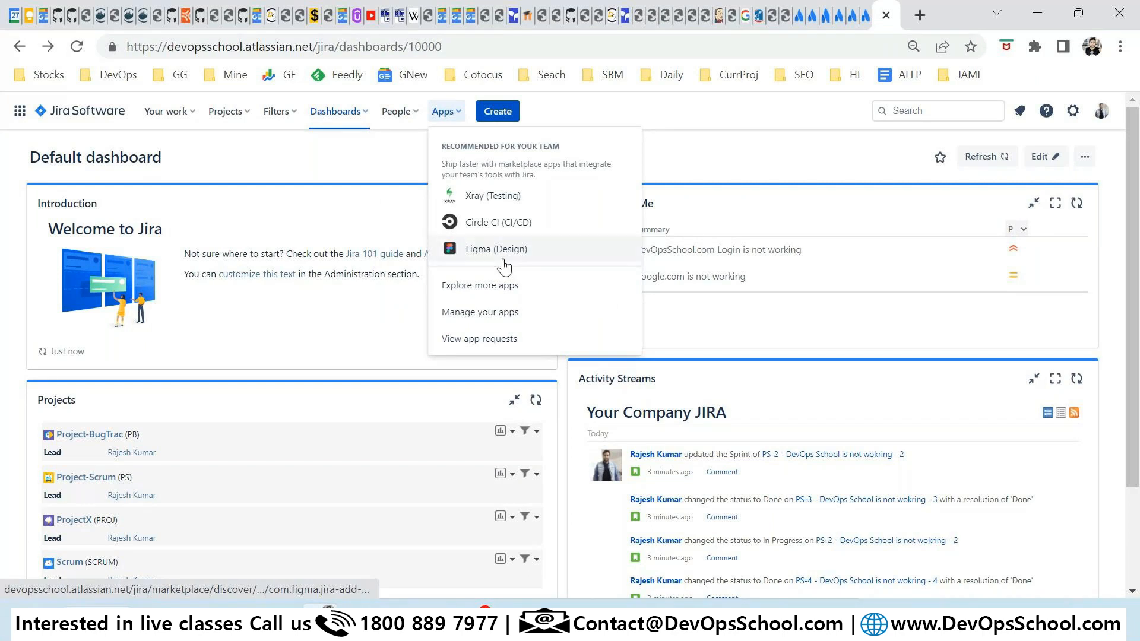
click(76, 113)
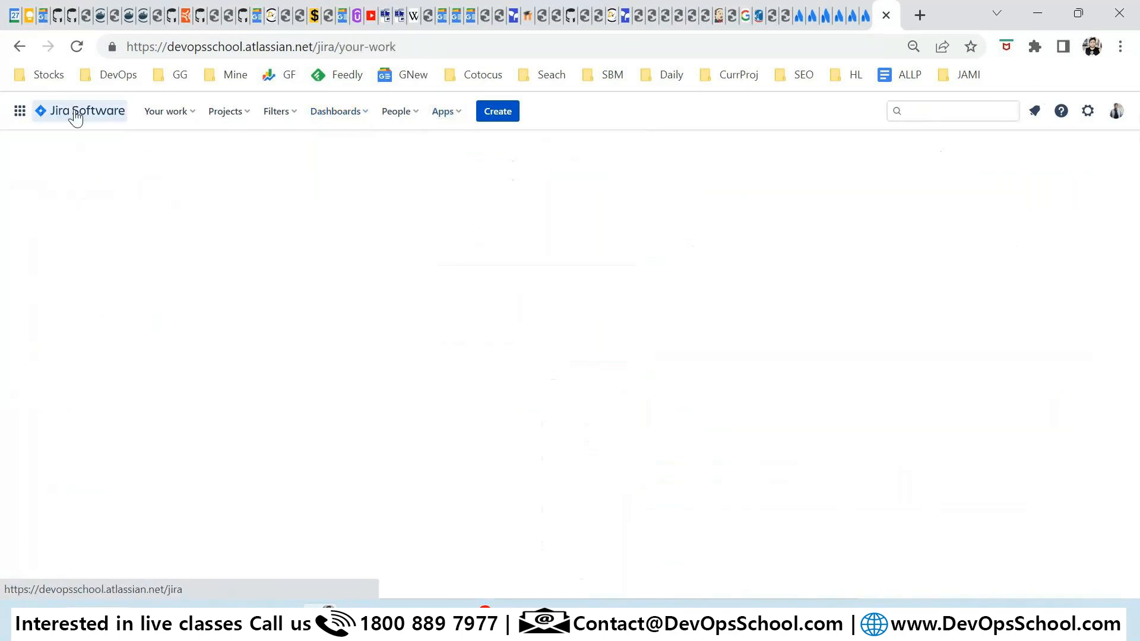